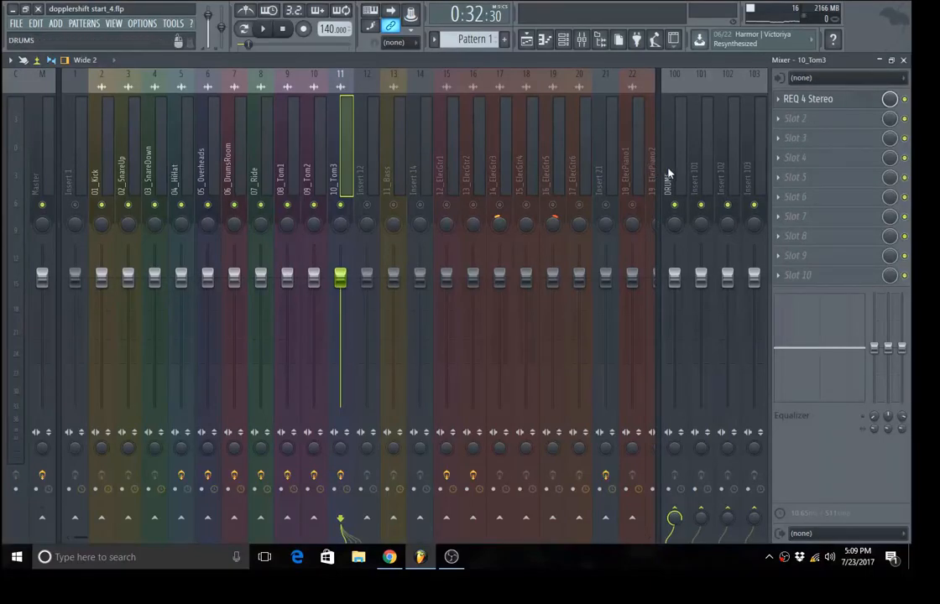
Step: Load Maximus into the first effect slot of the DRUMS mixer track
{"action": "left_click", "coordinate": [669, 174]}
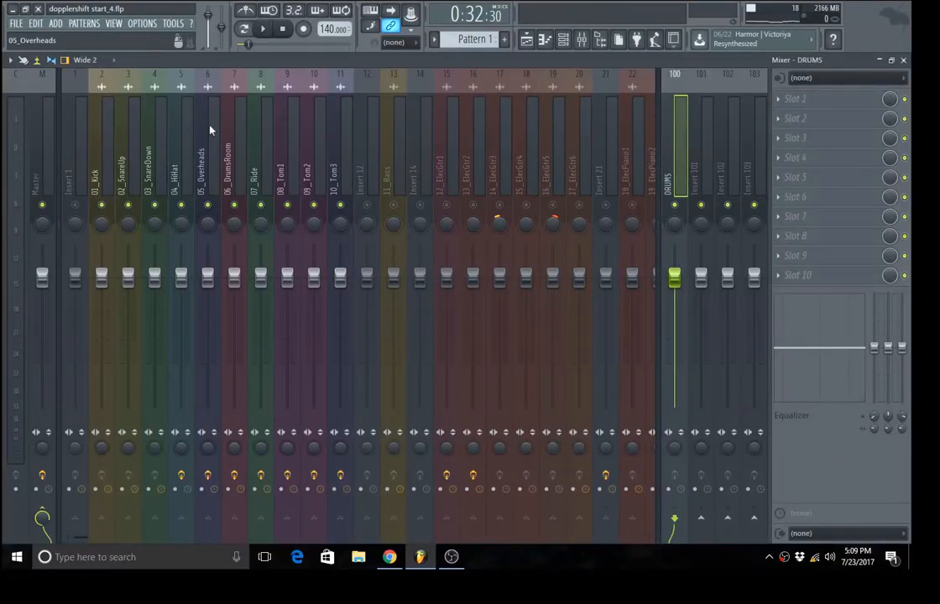
{"action": "left_click", "coordinate": [781, 100]}
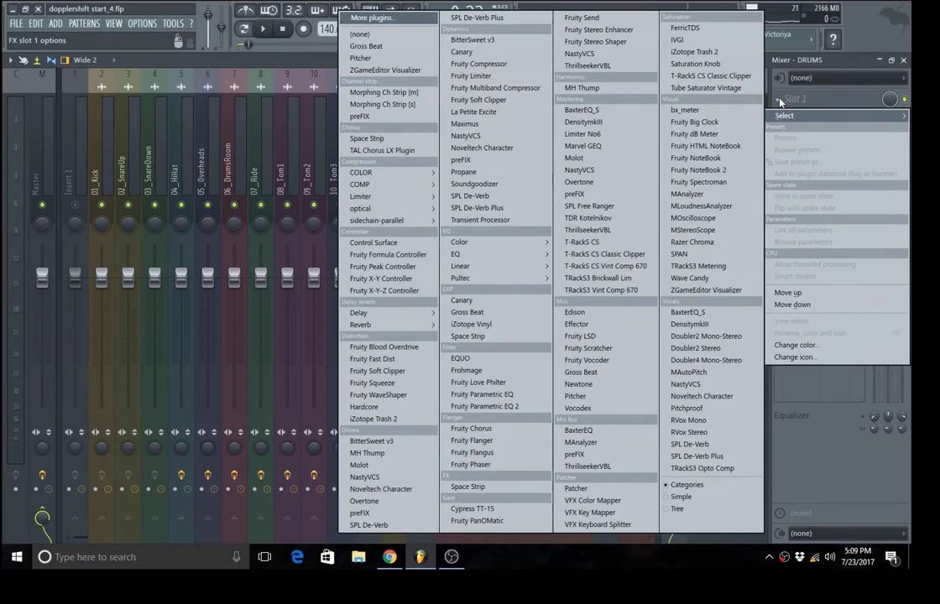
{"action": "left_click", "coordinate": [507, 125]}
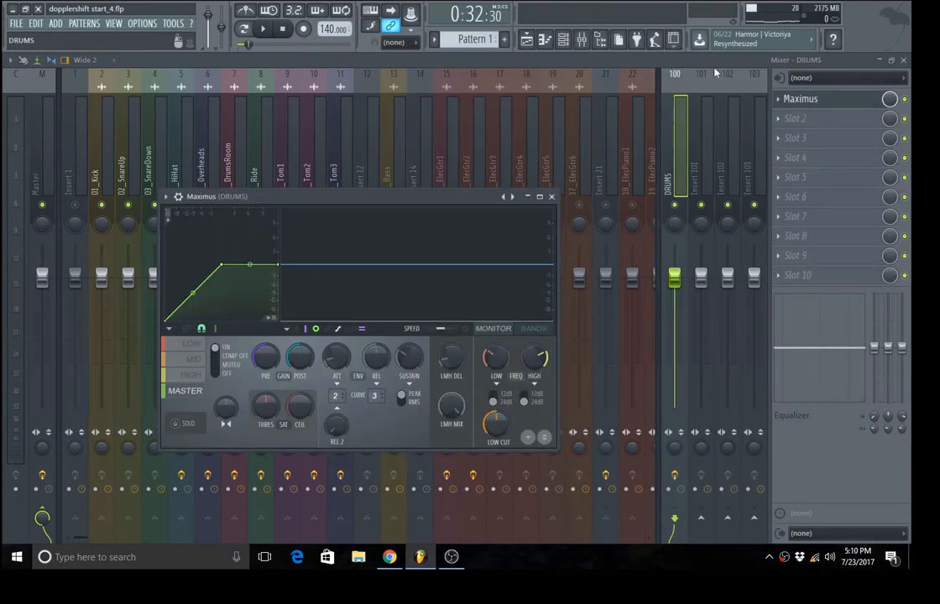
Step: Look over the channel rack and the drum tracks in the playlist, and return to the mixer
{"action": "left_click", "coordinate": [565, 40]}
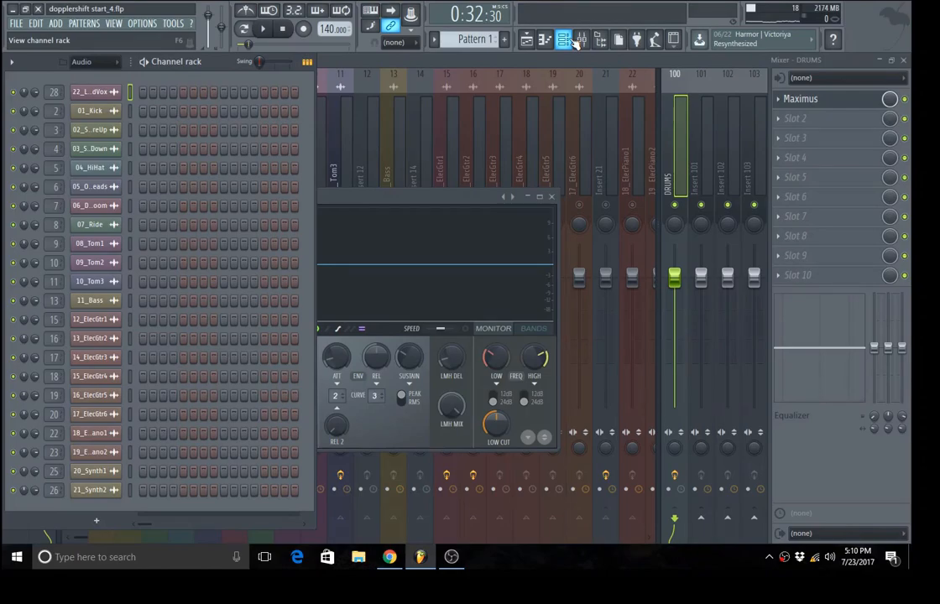
{"action": "left_click", "coordinate": [574, 40]}
{"action": "left_click", "coordinate": [527, 41]}
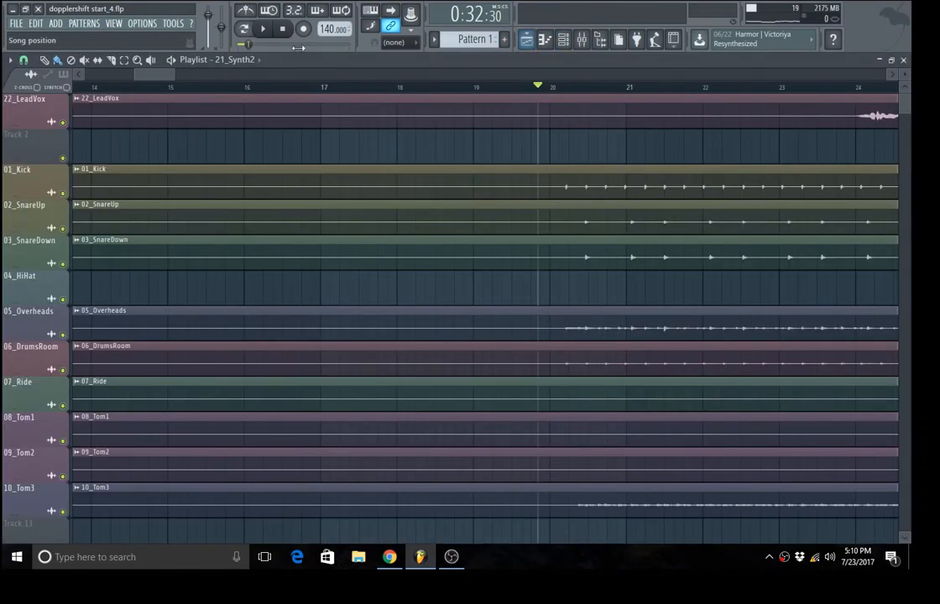
{"action": "left_click_drag", "start_coordinate": [154, 82], "coordinate": [269, 143]}
{"action": "left_click", "coordinate": [903, 61]}
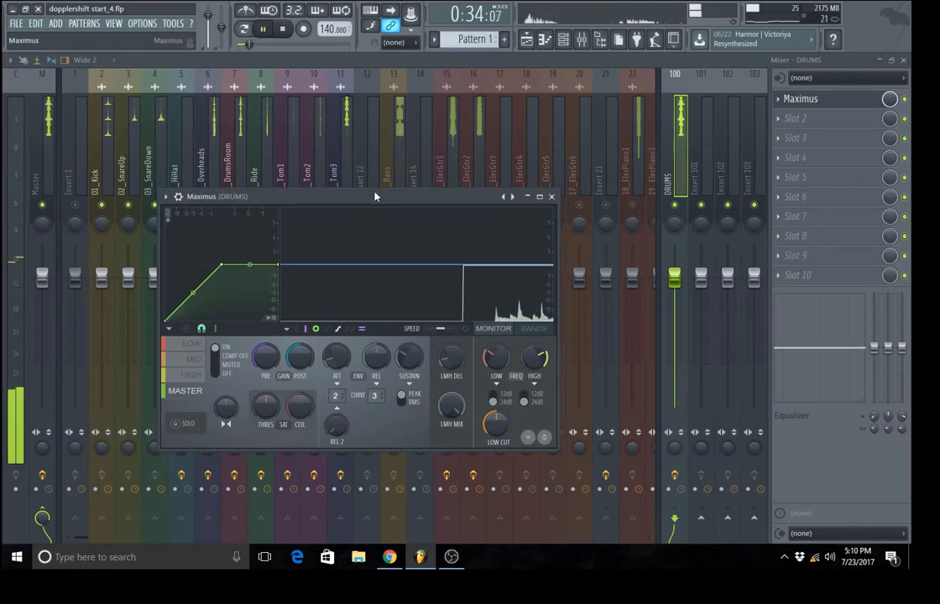
Step: Compare the playing drums with Maximus bypassed and enabled, reopen its editor, and pause playback
{"action": "left_click", "coordinate": [906, 100]}
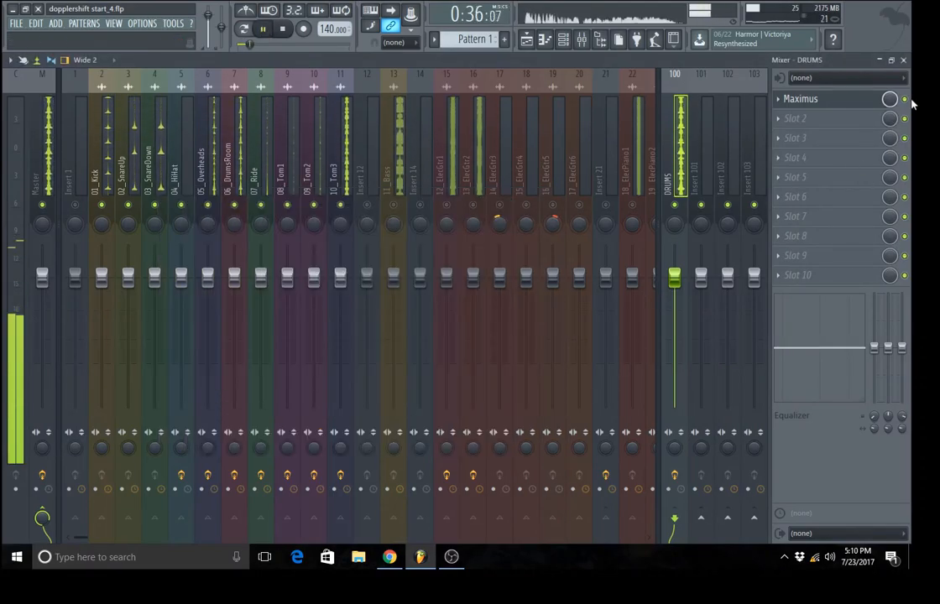
{"action": "left_click", "coordinate": [905, 100]}
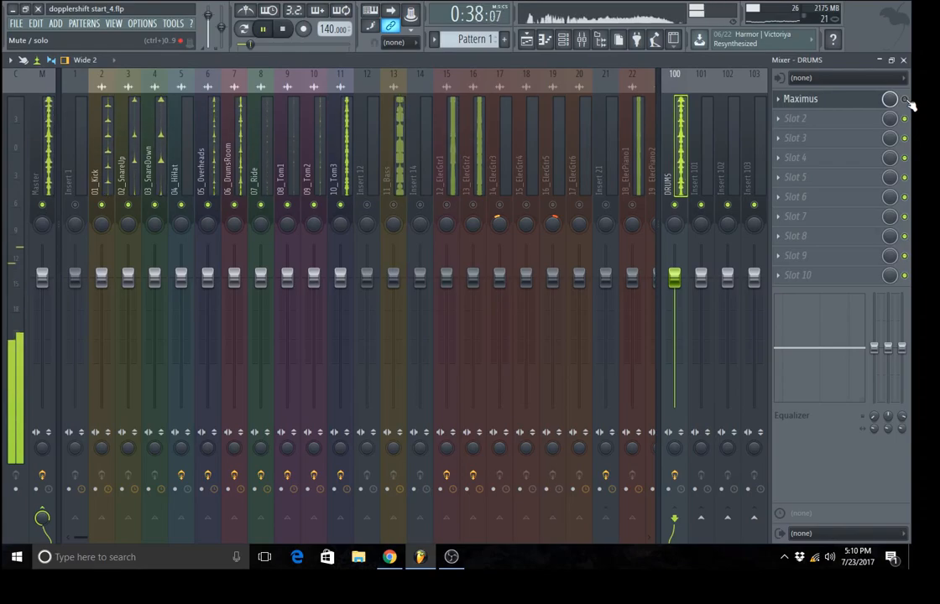
{"action": "left_click", "coordinate": [846, 99]}
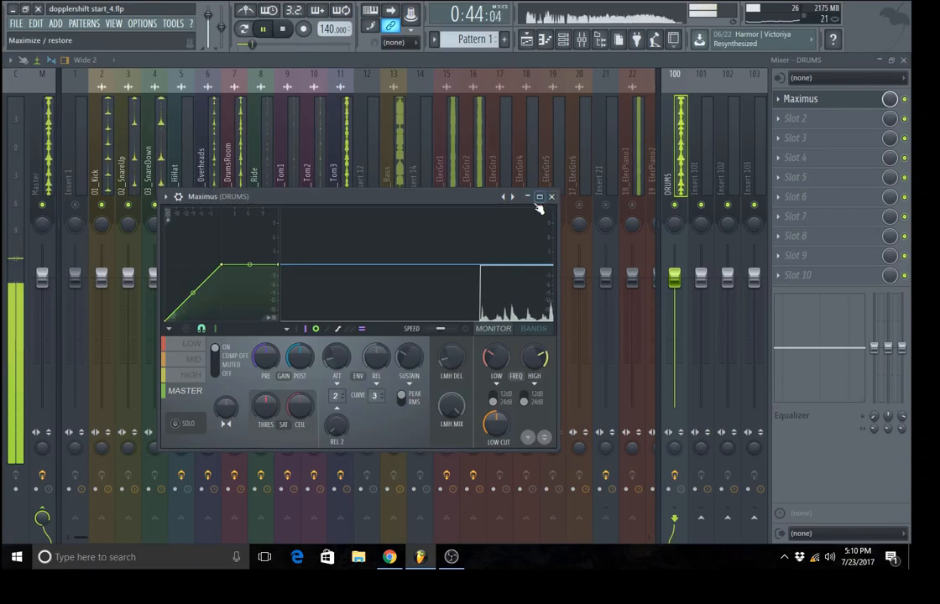
{"action": "left_click", "coordinate": [263, 32]}
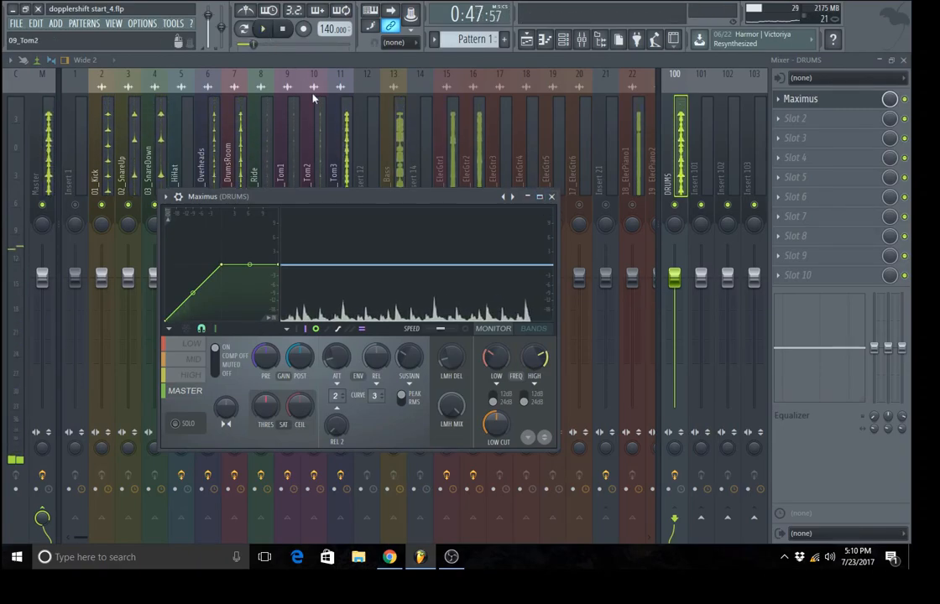
Step: Load the "1 band drums limiter" preset in Maximus and play the song from the start position
{"action": "right_click", "coordinate": [513, 197]}
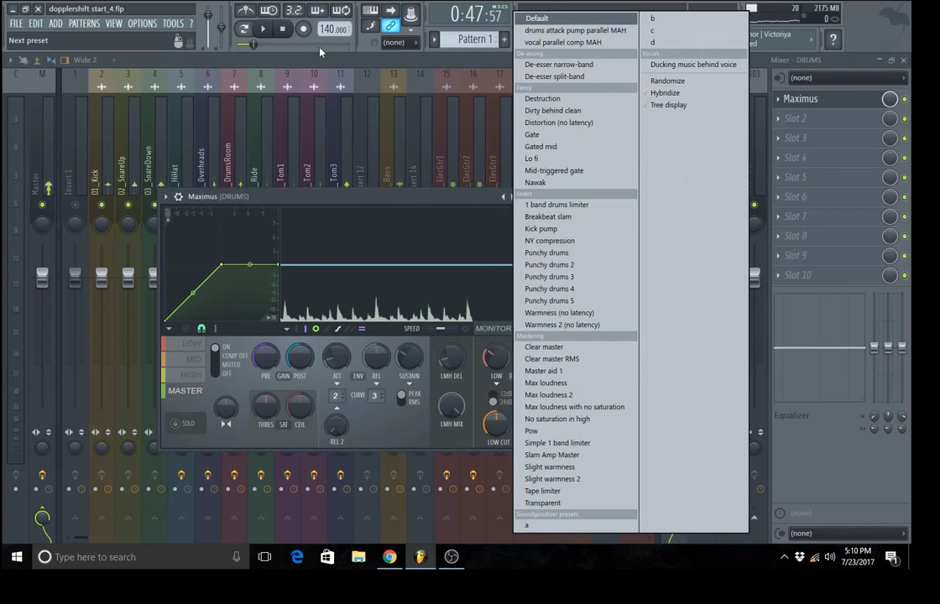
{"action": "left_click", "coordinate": [286, 32]}
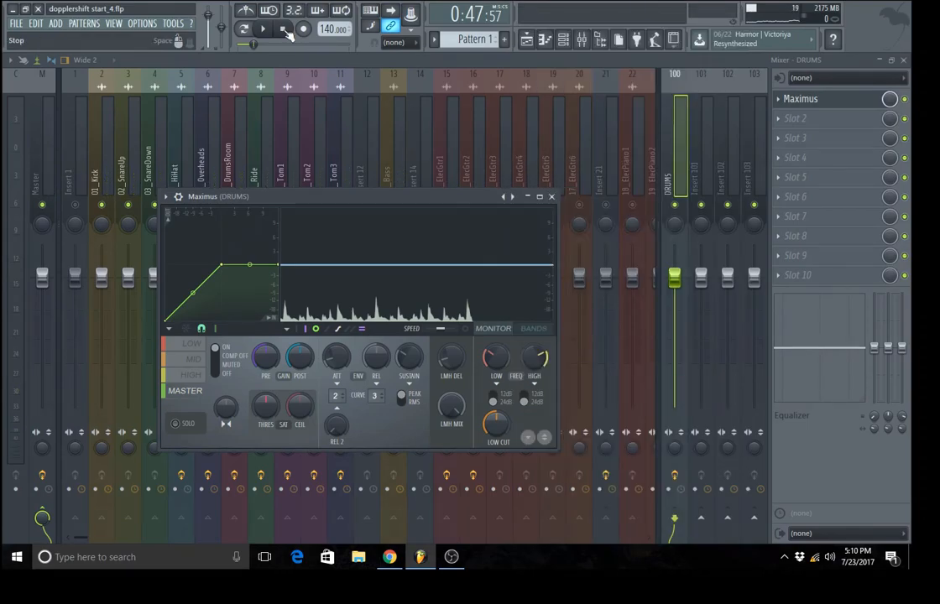
{"action": "right_click", "coordinate": [513, 197]}
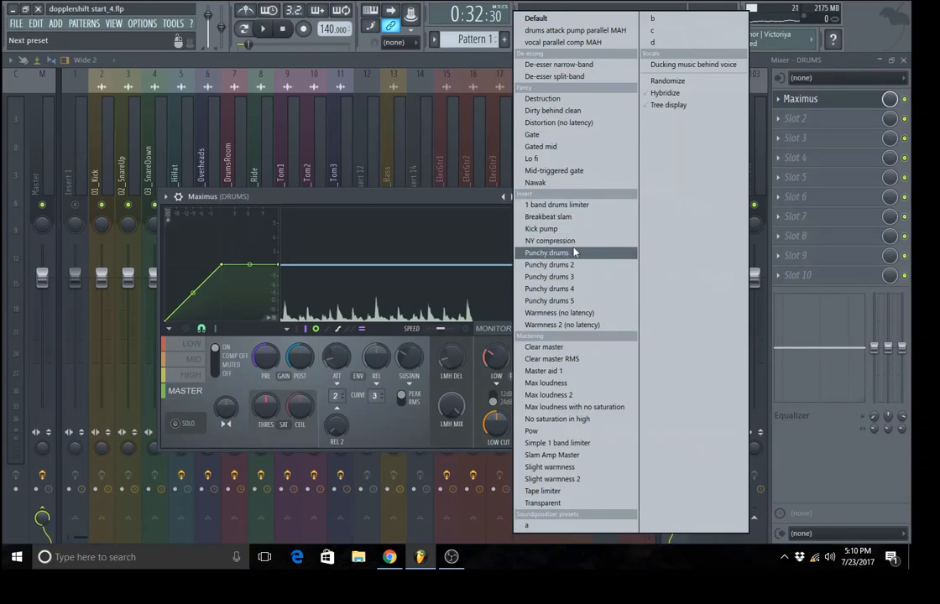
{"action": "left_click", "coordinate": [579, 205]}
{"action": "left_click", "coordinate": [262, 30]}
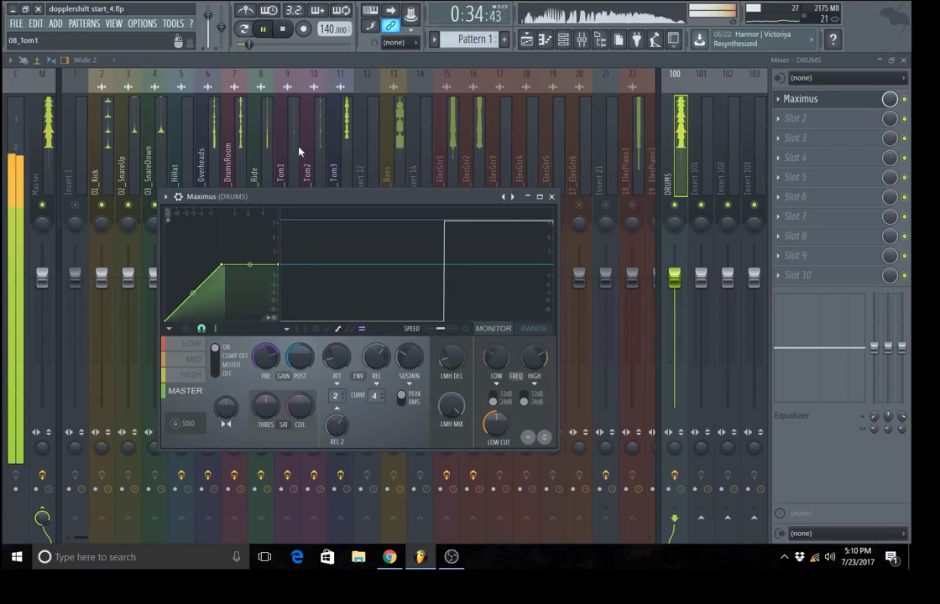
Step: Examine the low, mid, high and master band settings of the drum limiter preset during playback
{"action": "left_click", "coordinate": [189, 351]}
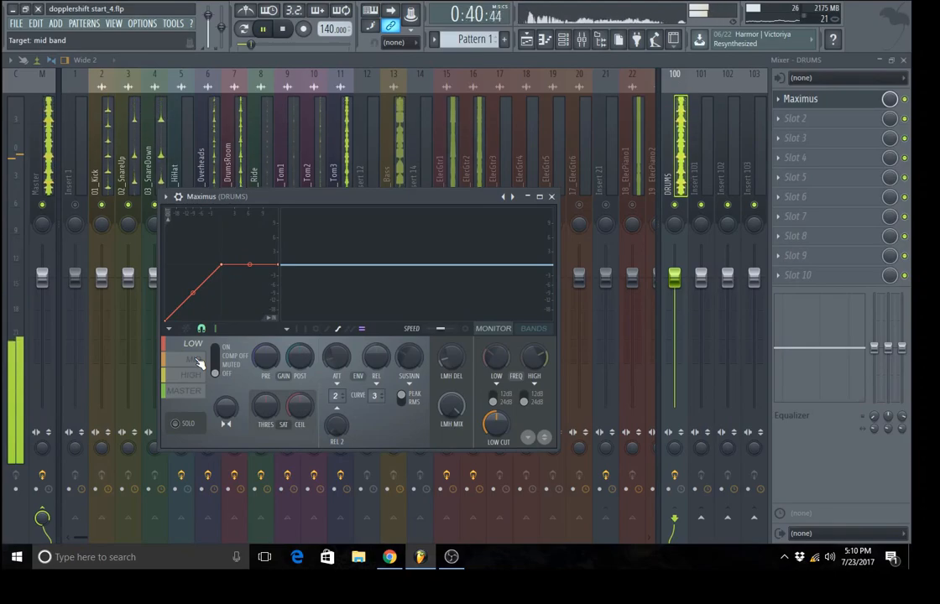
{"action": "left_click", "coordinate": [199, 363]}
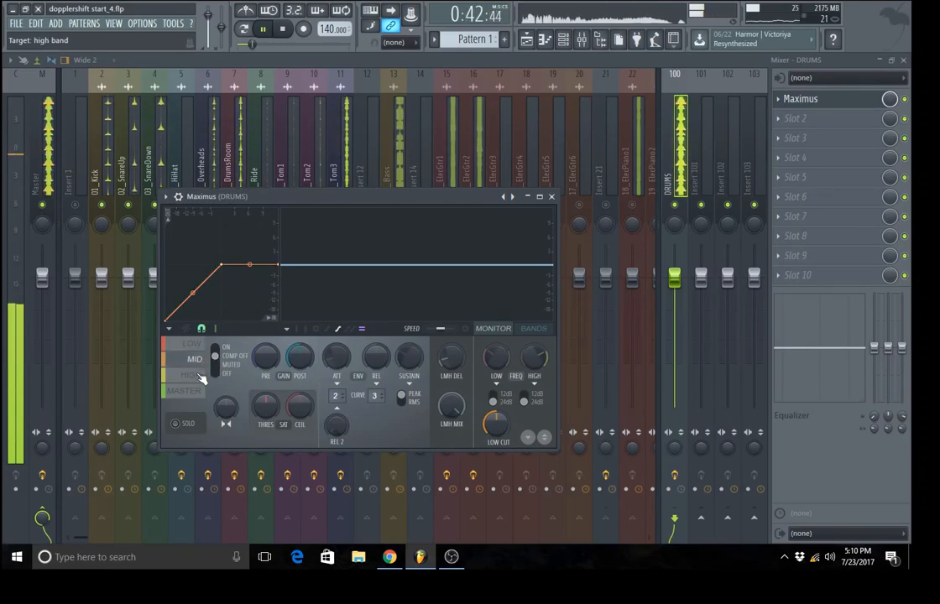
{"action": "left_click", "coordinate": [201, 376]}
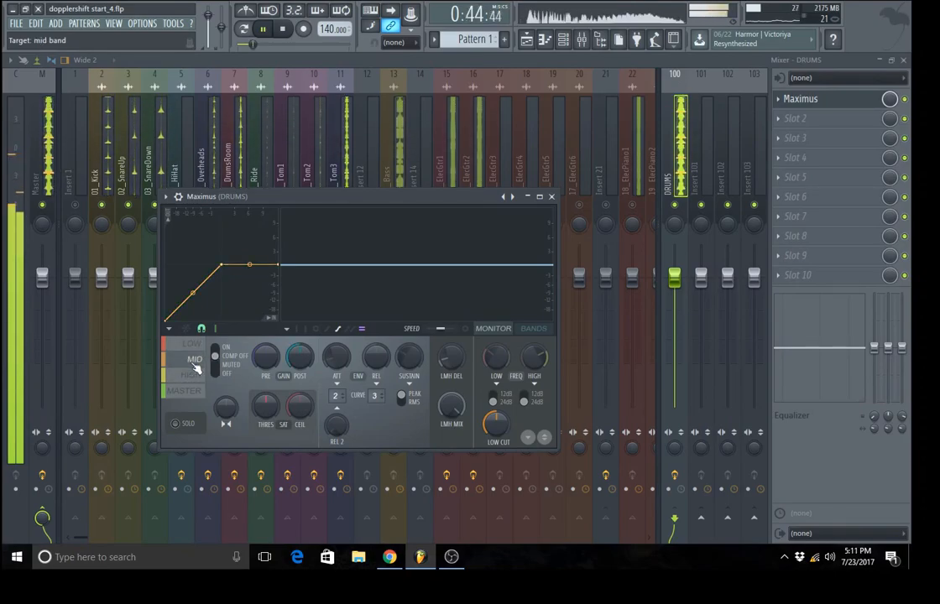
{"action": "left_click", "coordinate": [192, 345]}
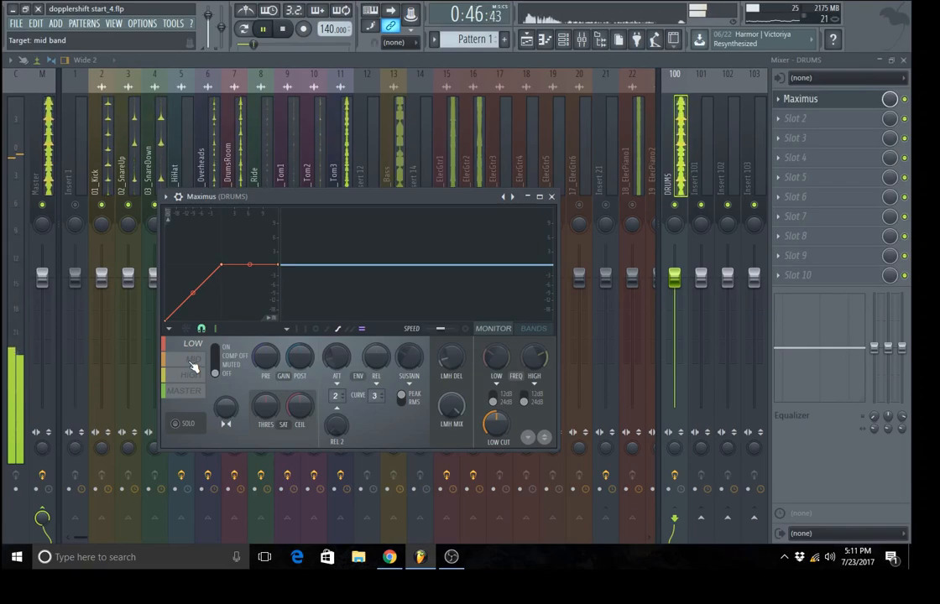
{"action": "left_click", "coordinate": [192, 362]}
{"action": "left_click", "coordinate": [199, 376]}
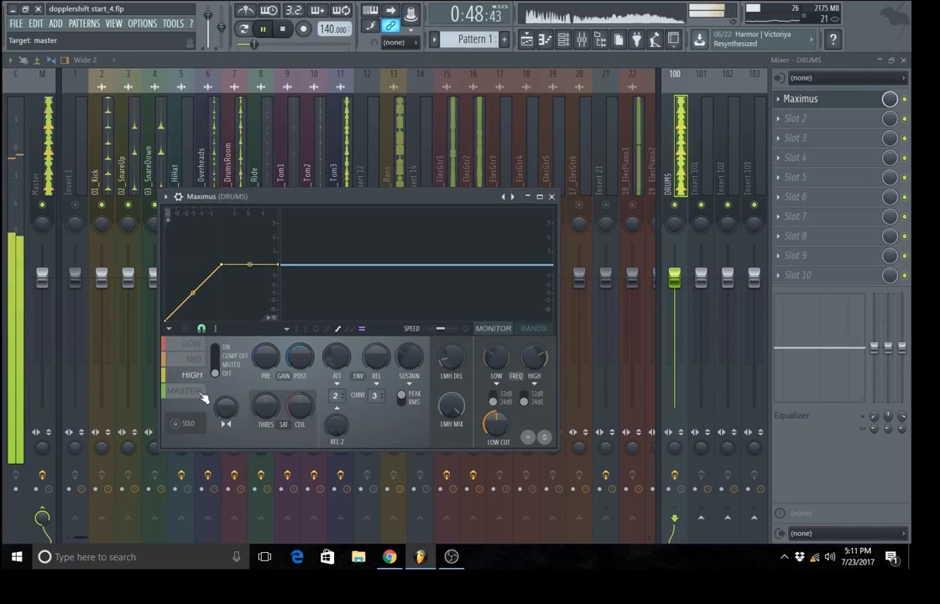
{"action": "left_click", "coordinate": [186, 391]}
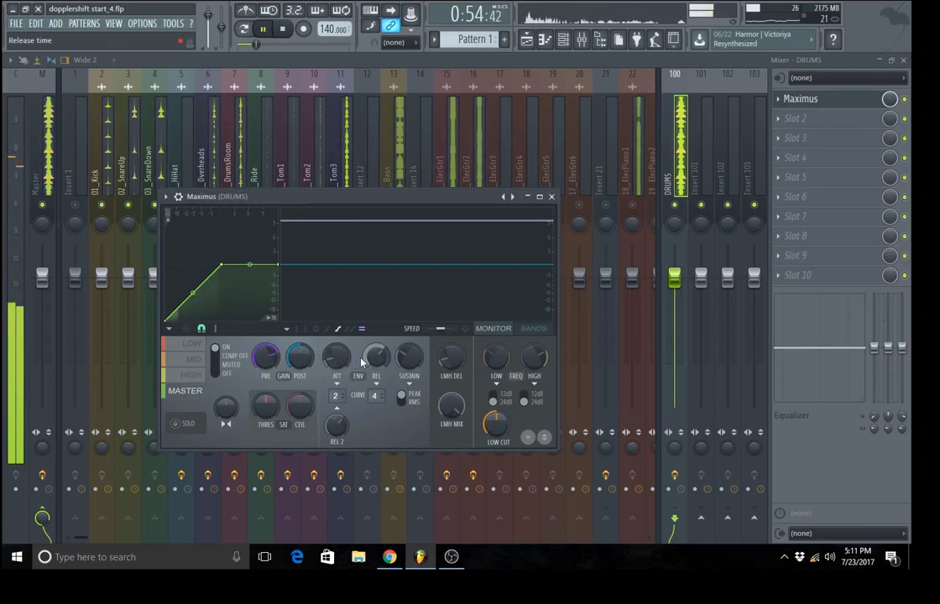
Step: Check the Maximus bands display, lower the master band's pre gain in the monitor view, and stop playback
{"action": "left_click", "coordinate": [465, 329]}
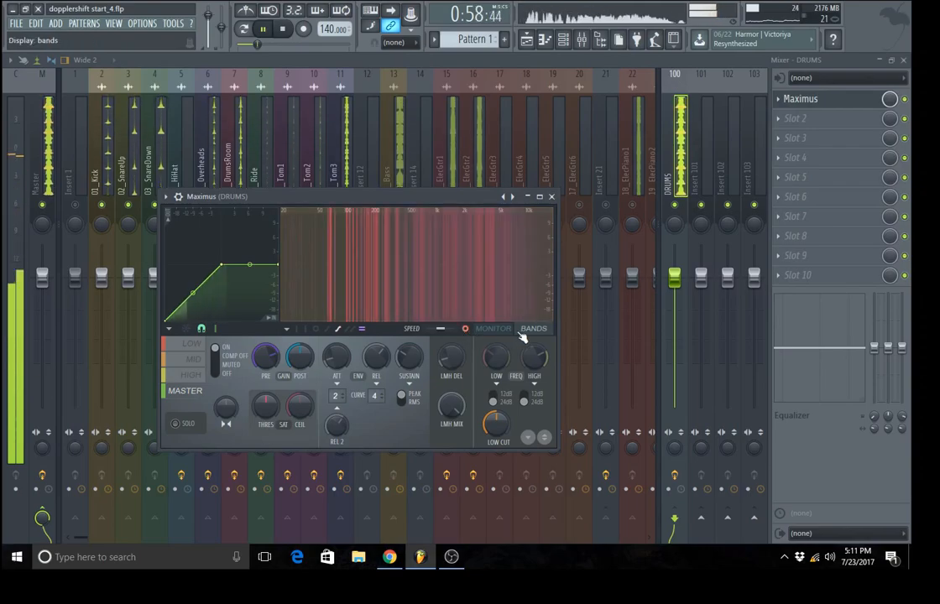
{"action": "left_click", "coordinate": [505, 334]}
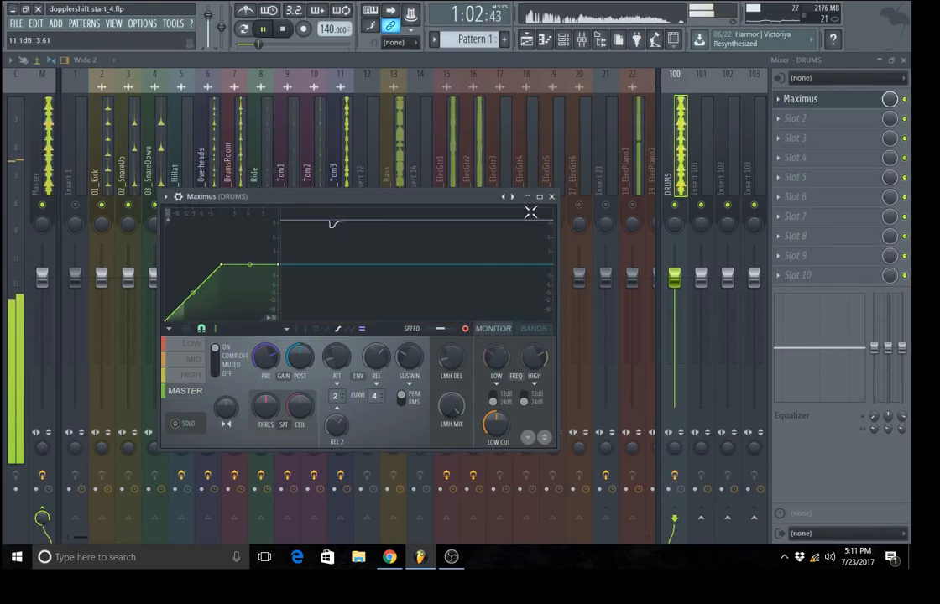
{"action": "left_click_drag", "start_coordinate": [279, 356], "coordinate": [279, 316]}
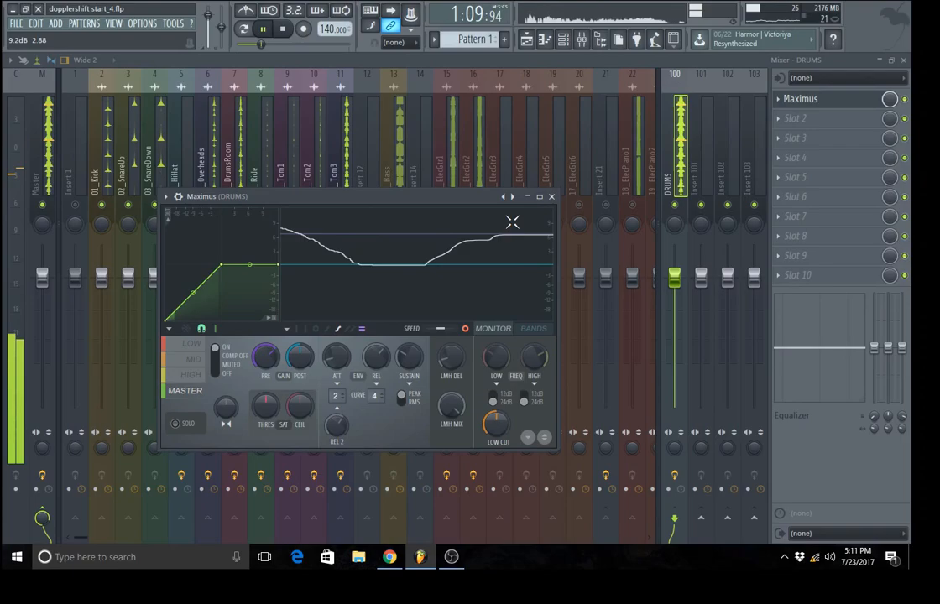
{"action": "left_click", "coordinate": [551, 196]}
{"action": "left_click", "coordinate": [288, 35]}
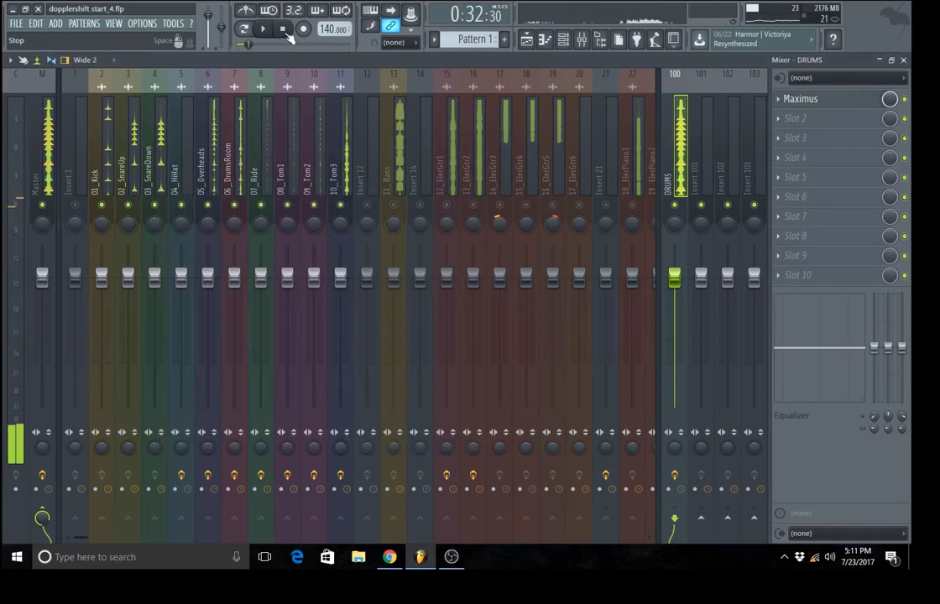
Step: Reopen Maximus on the DRUMS track and load the "Breakbeat slam" preset
{"action": "left_click", "coordinate": [803, 100]}
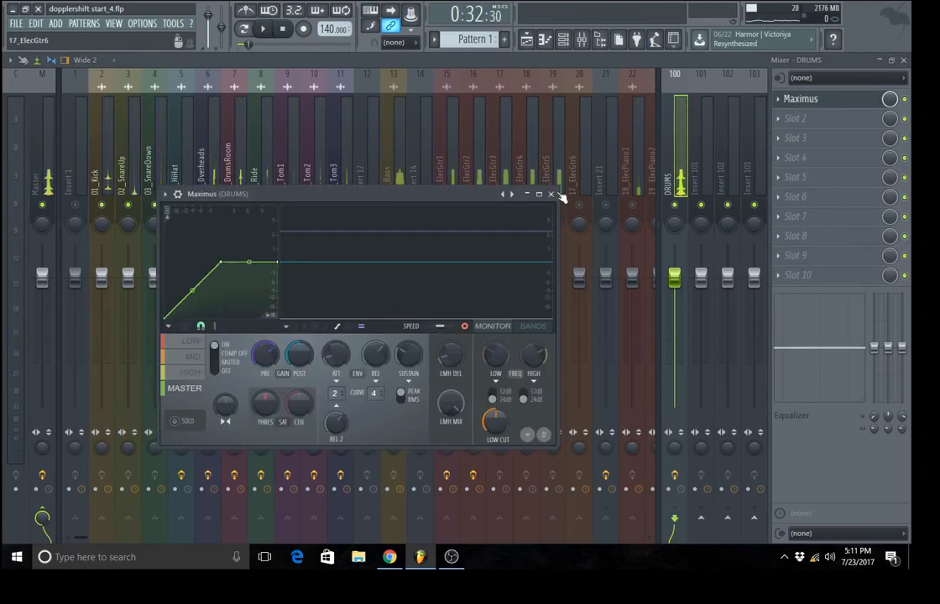
{"action": "left_click", "coordinate": [514, 194]}
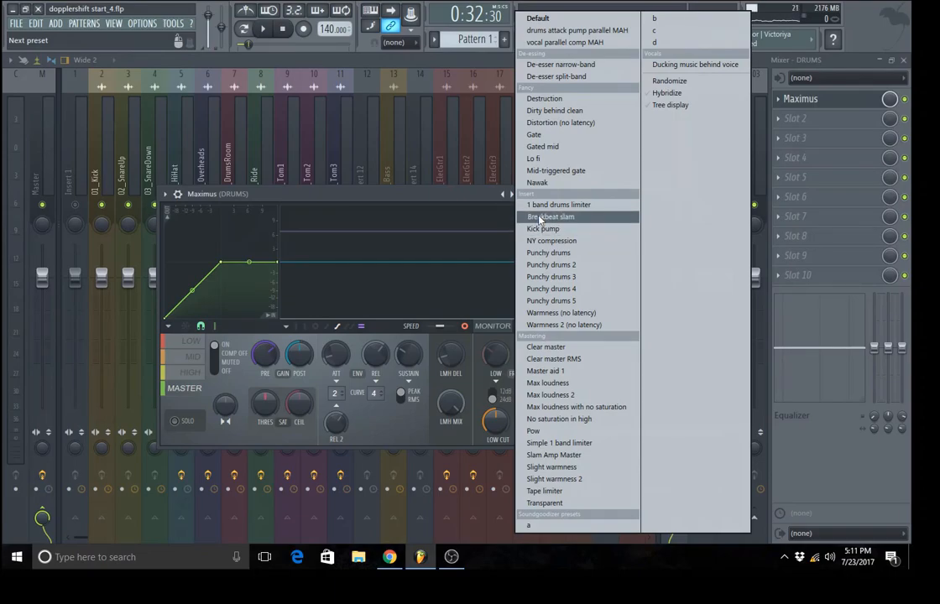
{"action": "left_click", "coordinate": [541, 218]}
Step: Examine the compression curves and saturation settings of the Breakbeat slam preset across the low, mid, high and master bands
{"action": "left_click", "coordinate": [192, 343]}
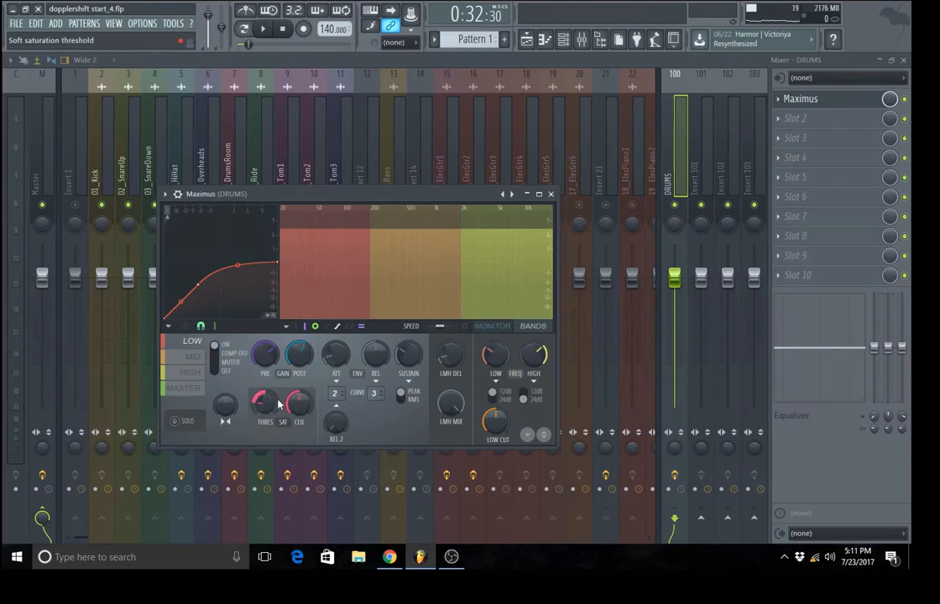
{"action": "left_click", "coordinate": [202, 360]}
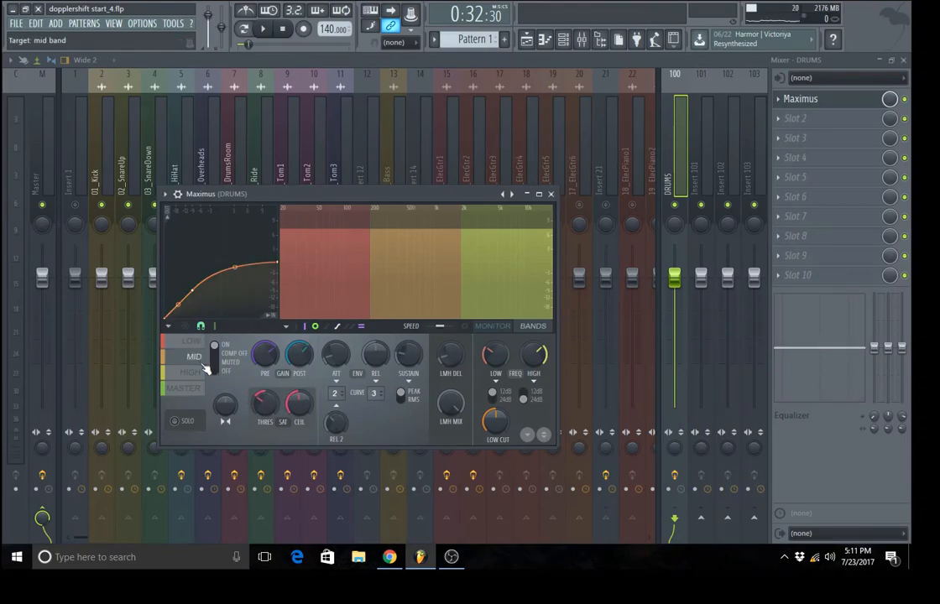
{"action": "left_click", "coordinate": [204, 375]}
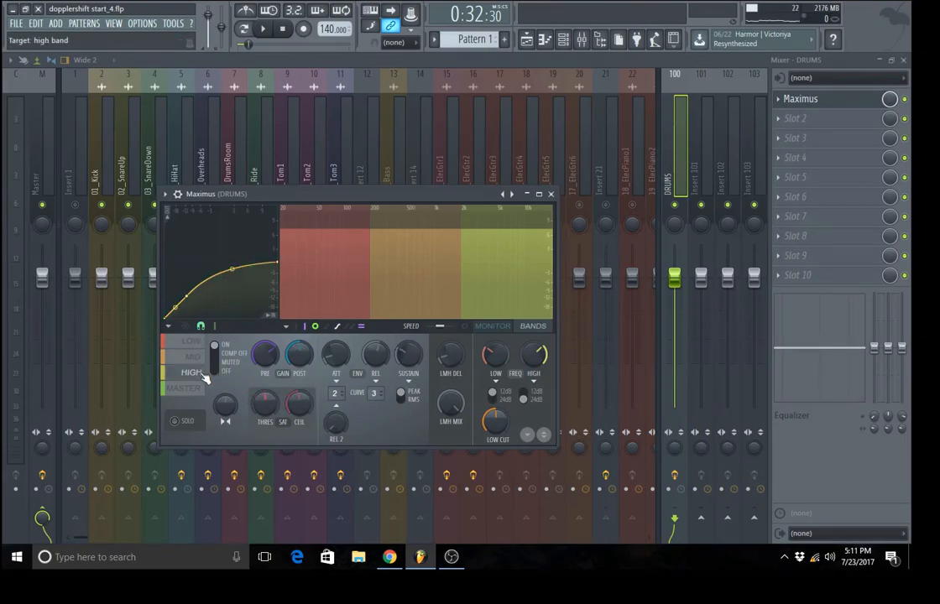
{"action": "left_click", "coordinate": [195, 359]}
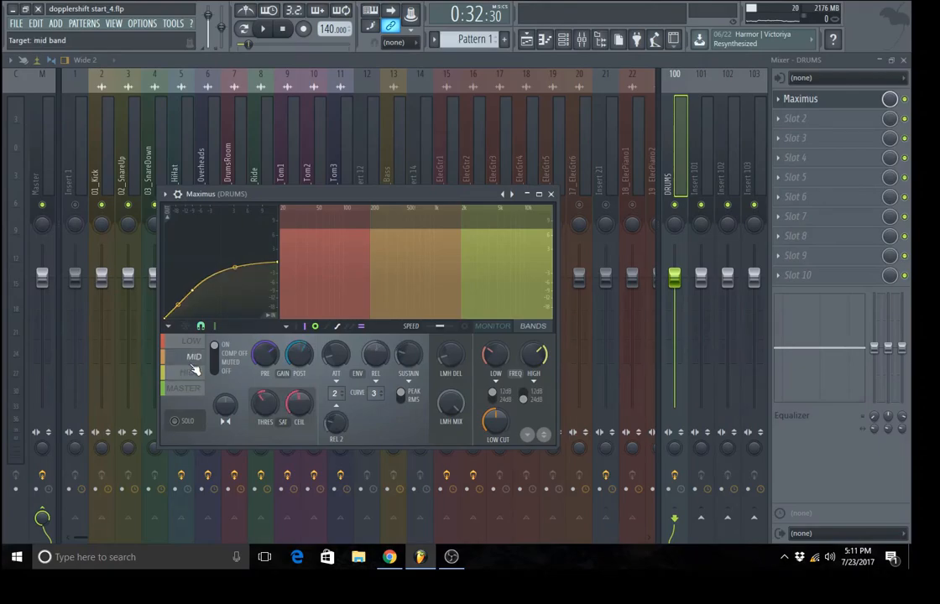
{"action": "left_click", "coordinate": [190, 345]}
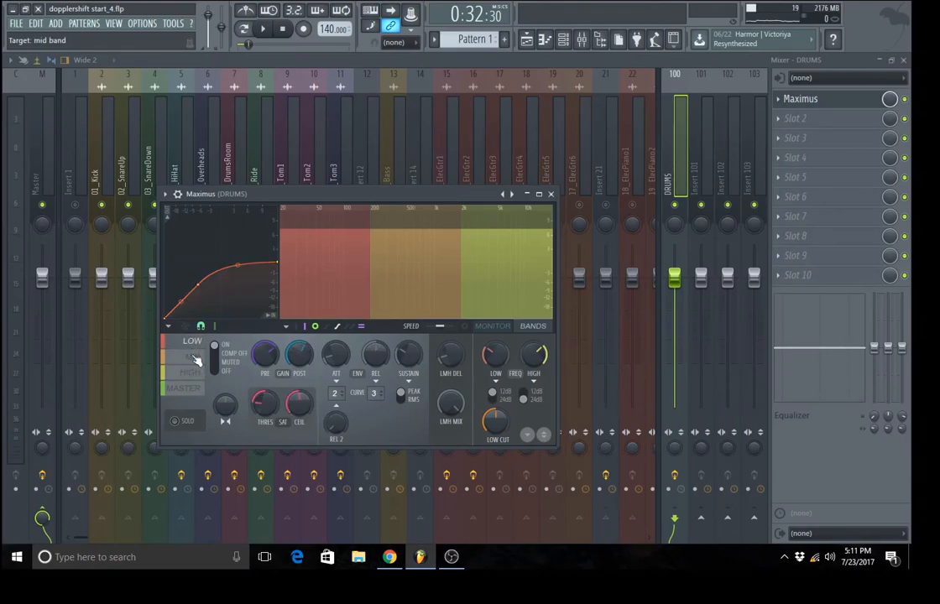
{"action": "left_click", "coordinate": [196, 360]}
{"action": "left_click", "coordinate": [201, 375]}
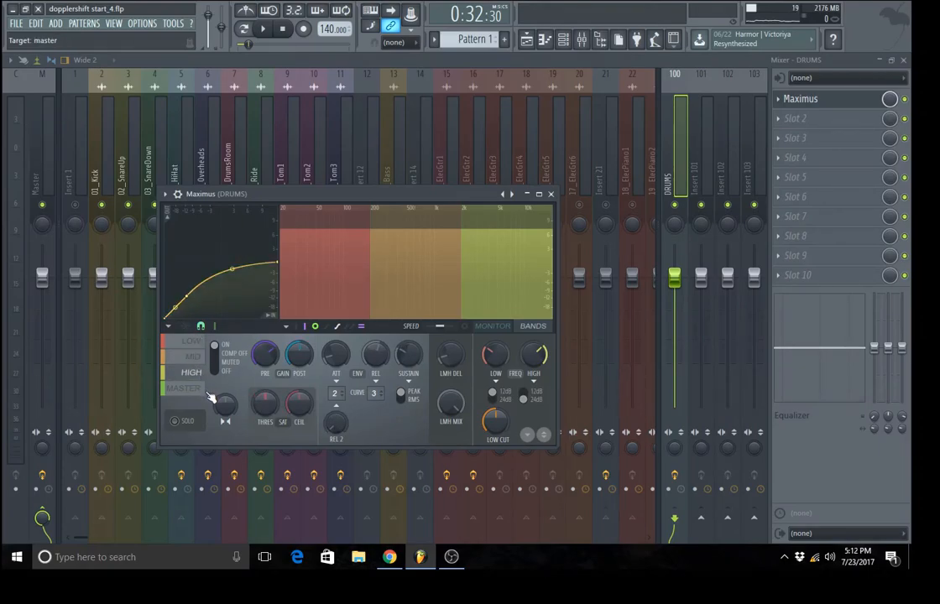
{"action": "left_click", "coordinate": [209, 393]}
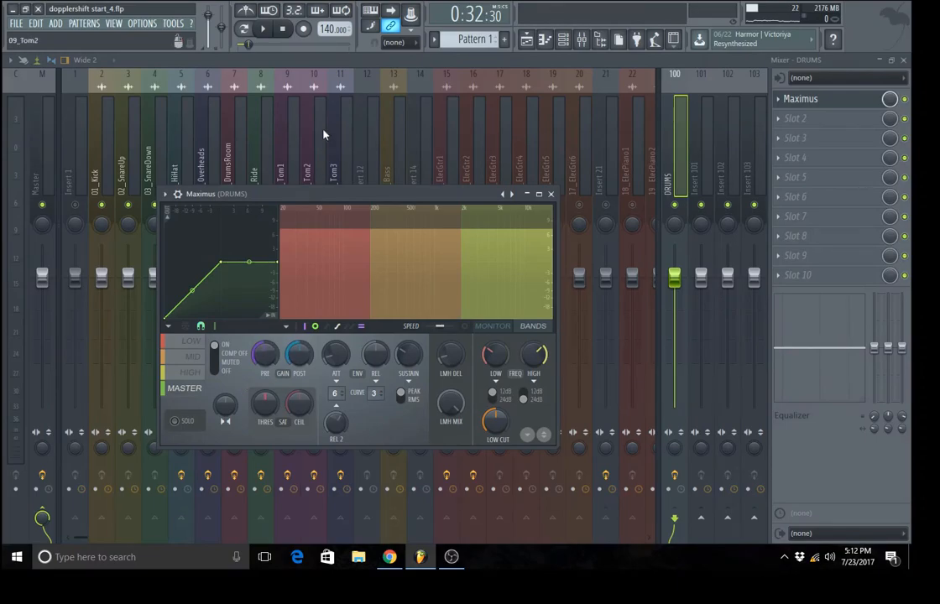
Step: Bypass Maximus on the DRUMS track, play the song, and re-enable the effect to compare the sound
{"action": "left_click", "coordinate": [904, 99]}
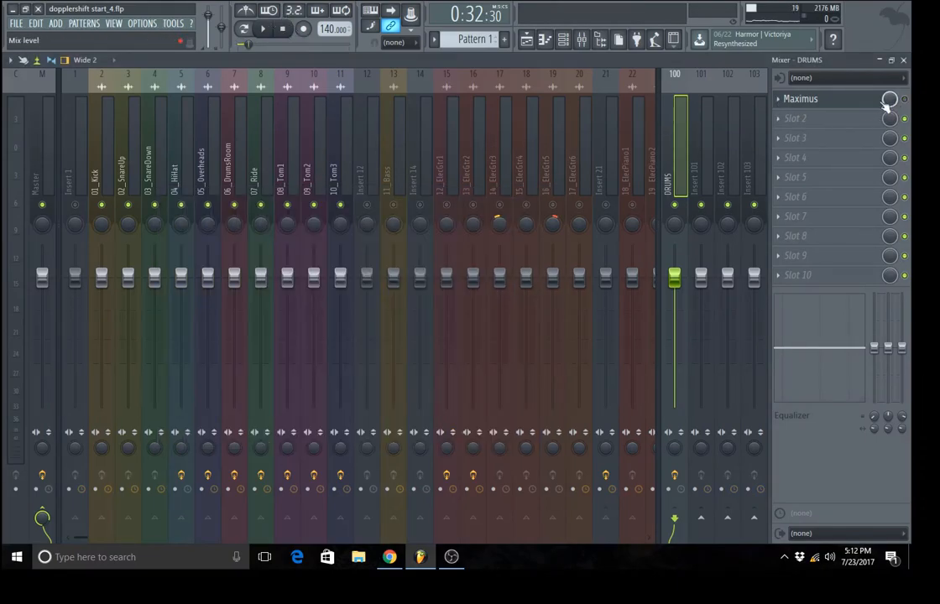
{"action": "left_click", "coordinate": [262, 29]}
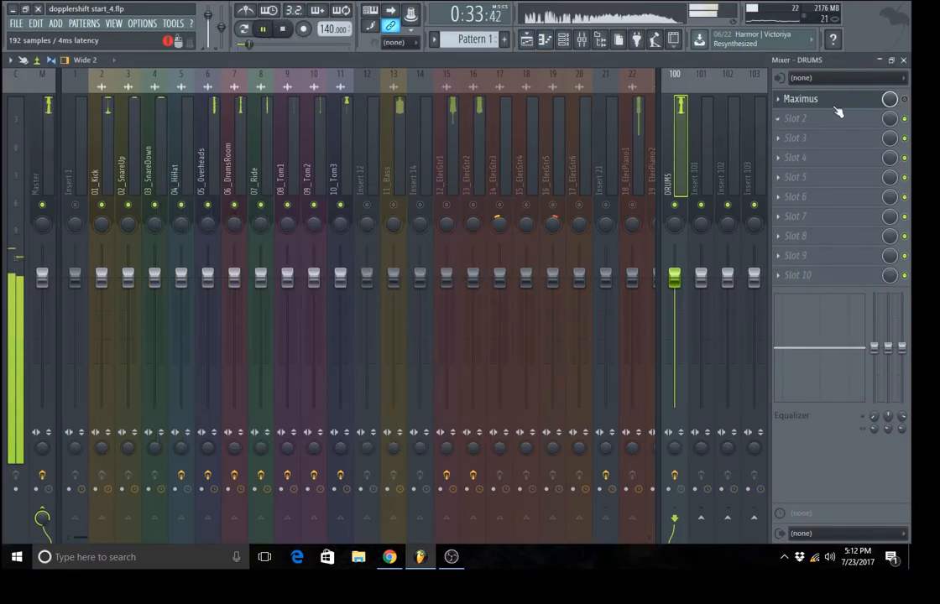
{"action": "left_click", "coordinate": [905, 99]}
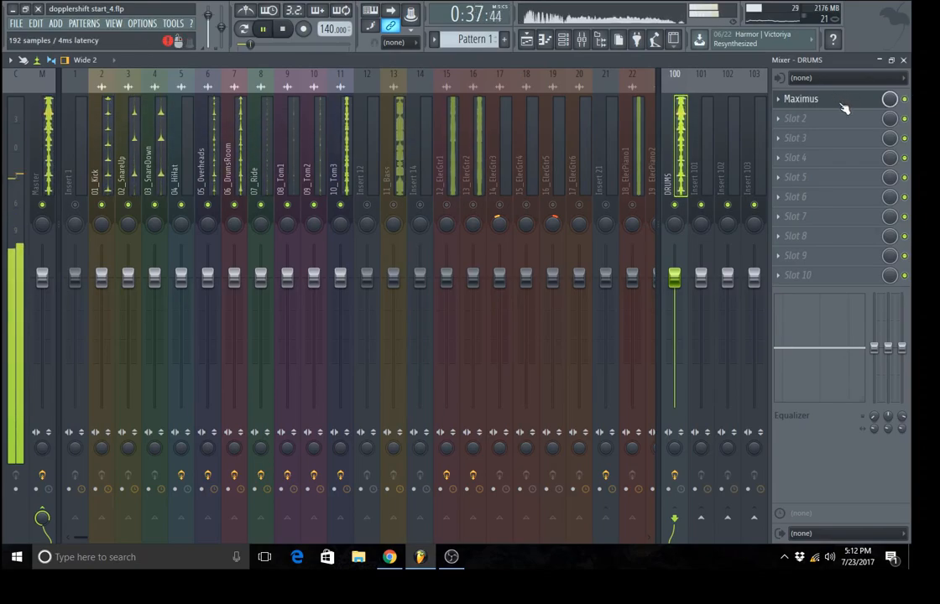
Step: Reopen Maximus to check the high, mid and low bands, and lower the master band's pre gain to about -10.1 dB
{"action": "left_click", "coordinate": [843, 103]}
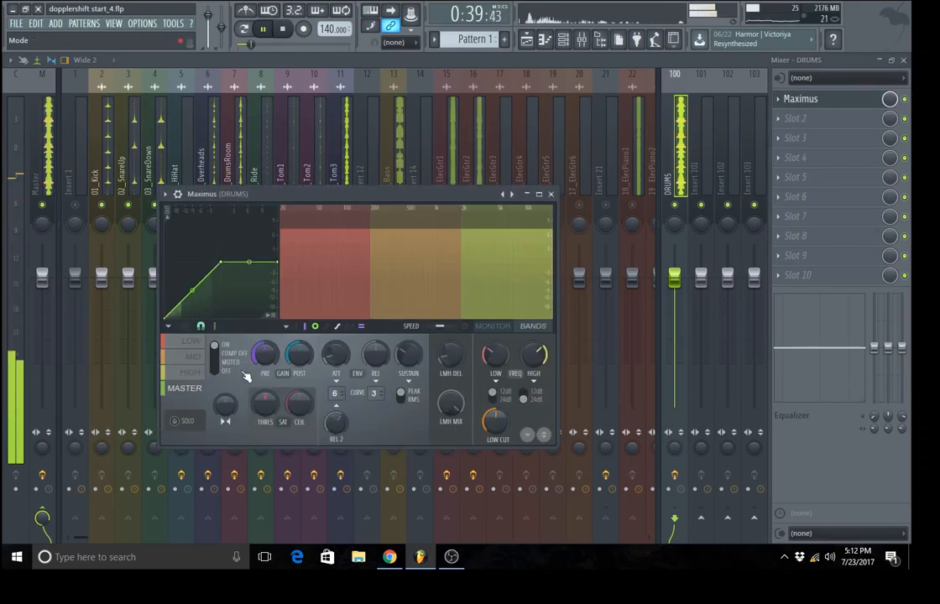
{"action": "left_click", "coordinate": [191, 372]}
{"action": "left_click", "coordinate": [194, 358]}
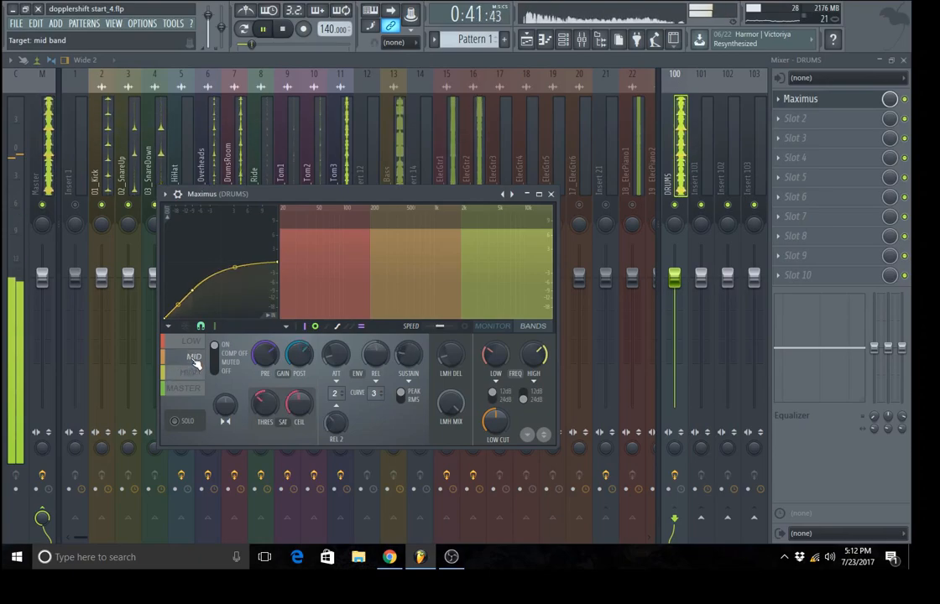
{"action": "left_click", "coordinate": [194, 342]}
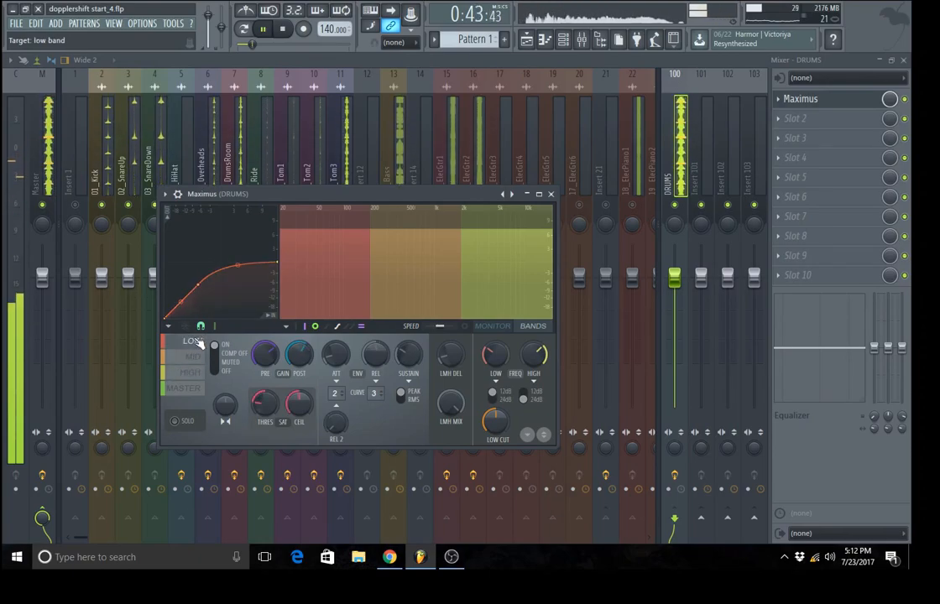
{"action": "left_click", "coordinate": [205, 390]}
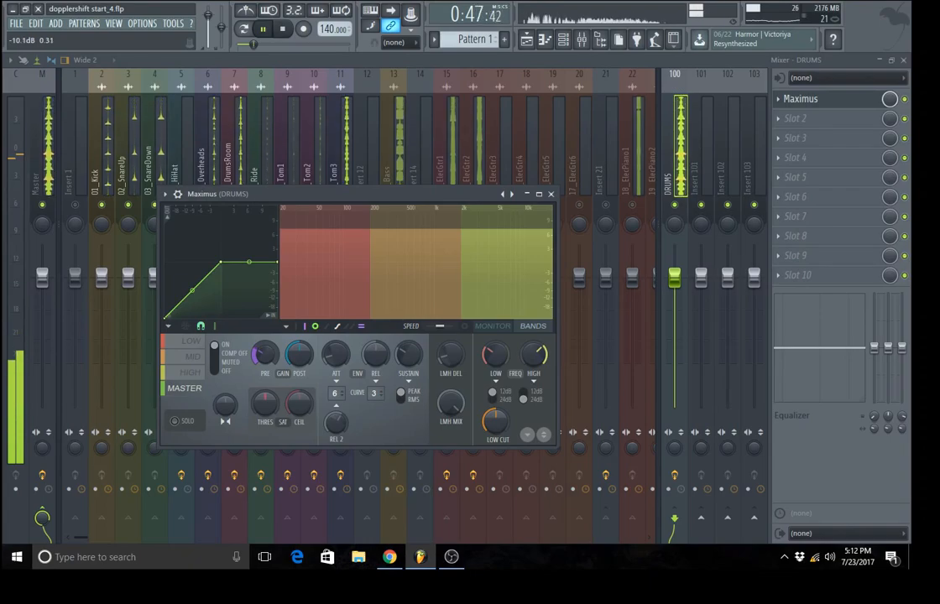
Step: Raise the pre gain of the low, mid and high bands to maximum, with the high band at 18.1 dB
{"action": "left_click", "coordinate": [196, 344]}
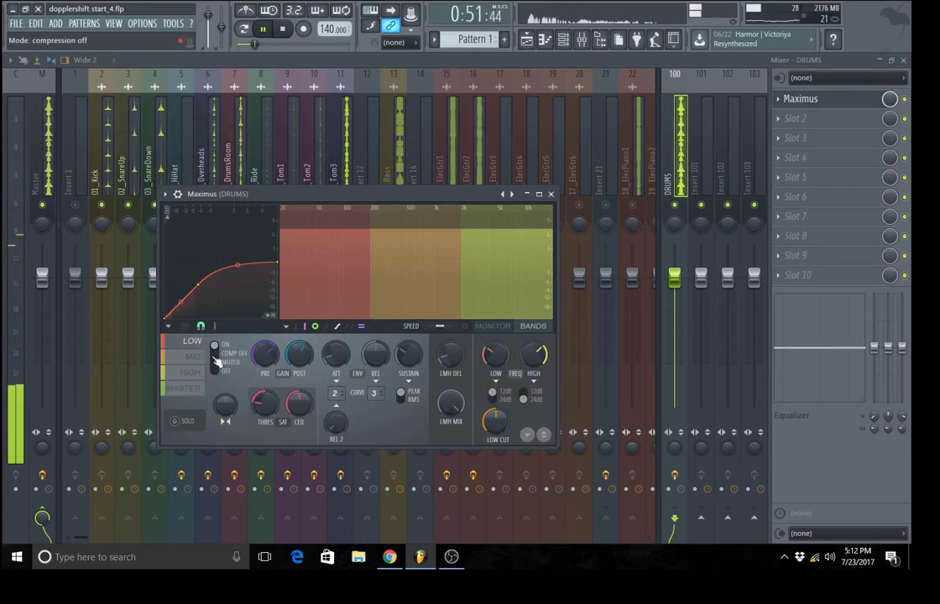
{"action": "left_click_drag", "start_coordinate": [264, 357], "coordinate": [265, 359]}
{"action": "left_click", "coordinate": [190, 361]}
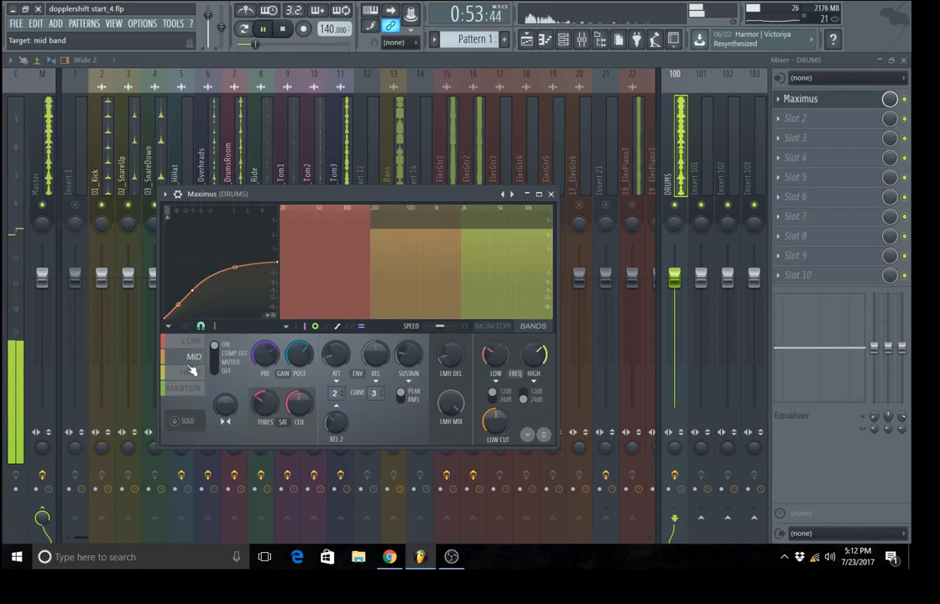
{"action": "left_click", "coordinate": [192, 372]}
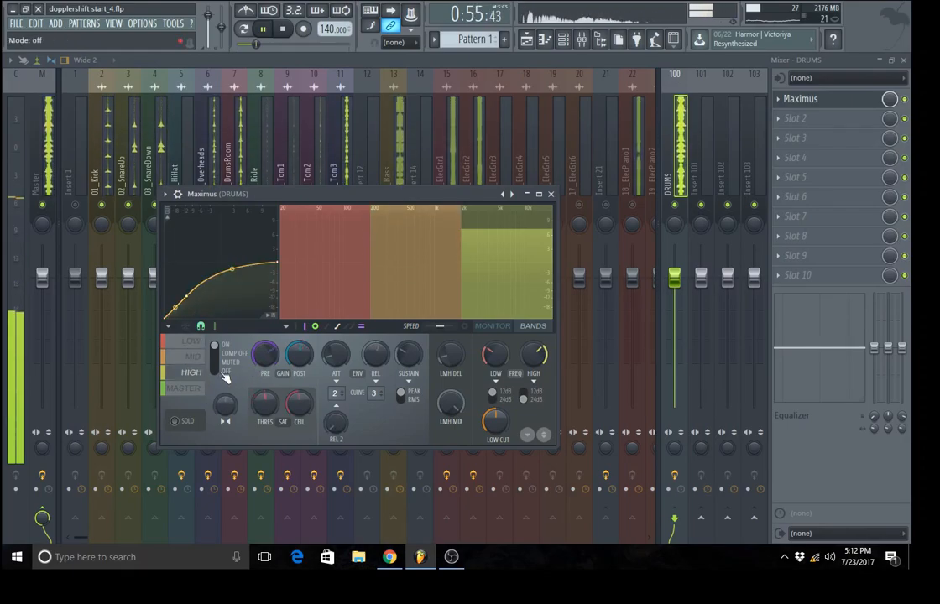
{"action": "left_click_drag", "start_coordinate": [280, 370], "coordinate": [279, 353]}
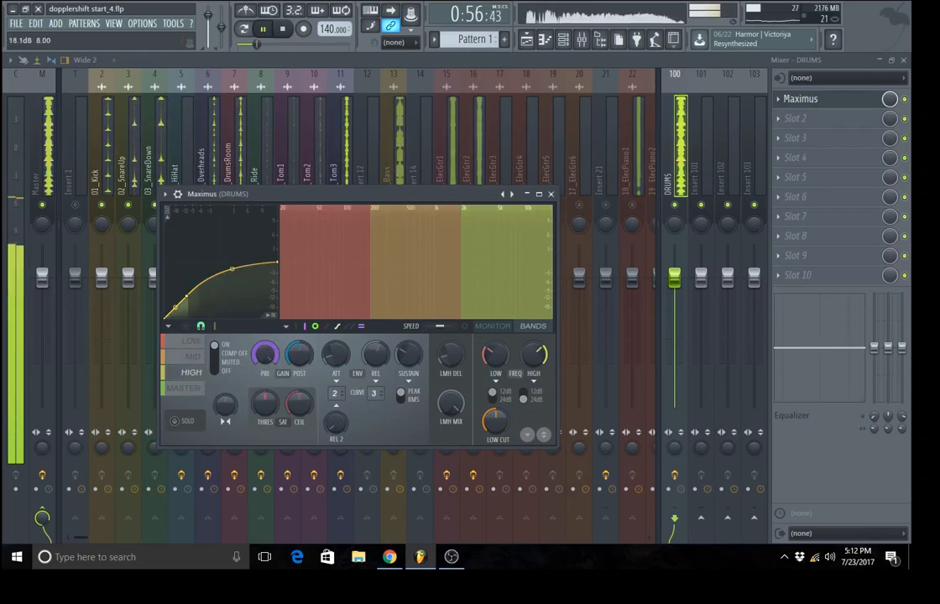
Step: Review the low, mid and high bands during playback and adjust the master band's pre gain to about -1.1 dB
{"action": "left_click", "coordinate": [191, 389]}
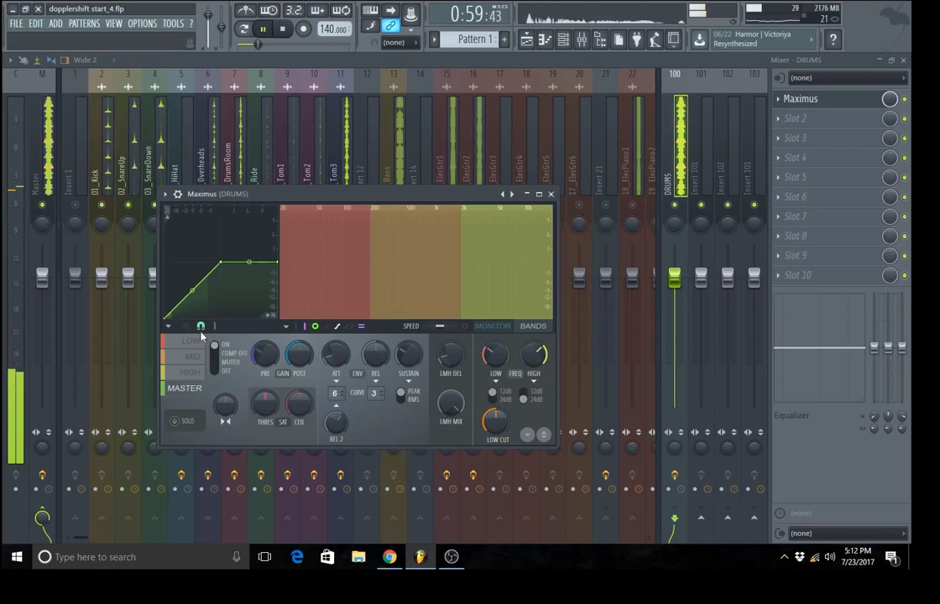
{"action": "left_click", "coordinate": [200, 342]}
{"action": "left_click", "coordinate": [198, 357]}
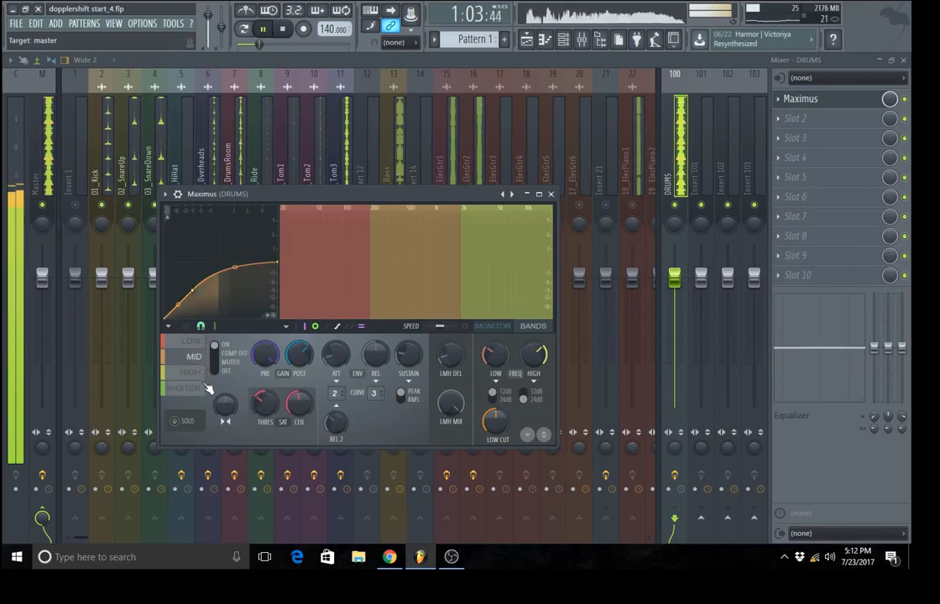
{"action": "left_click", "coordinate": [198, 377]}
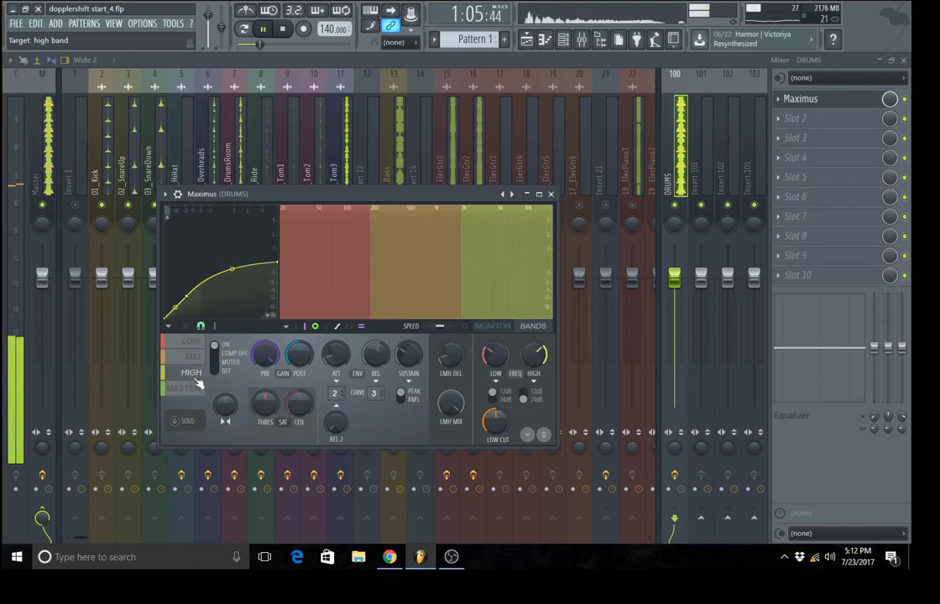
{"action": "left_click", "coordinate": [199, 391]}
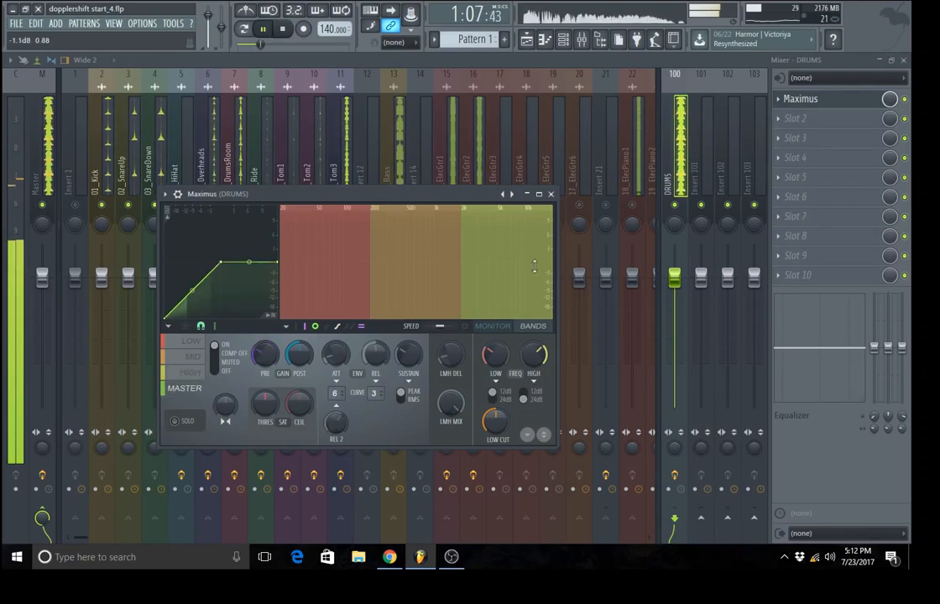
Step: Compare the drums with Maximus bypassed, re-enable it, and lower the master band's pre gain to about -20.3 dB
{"action": "left_click", "coordinate": [905, 100]}
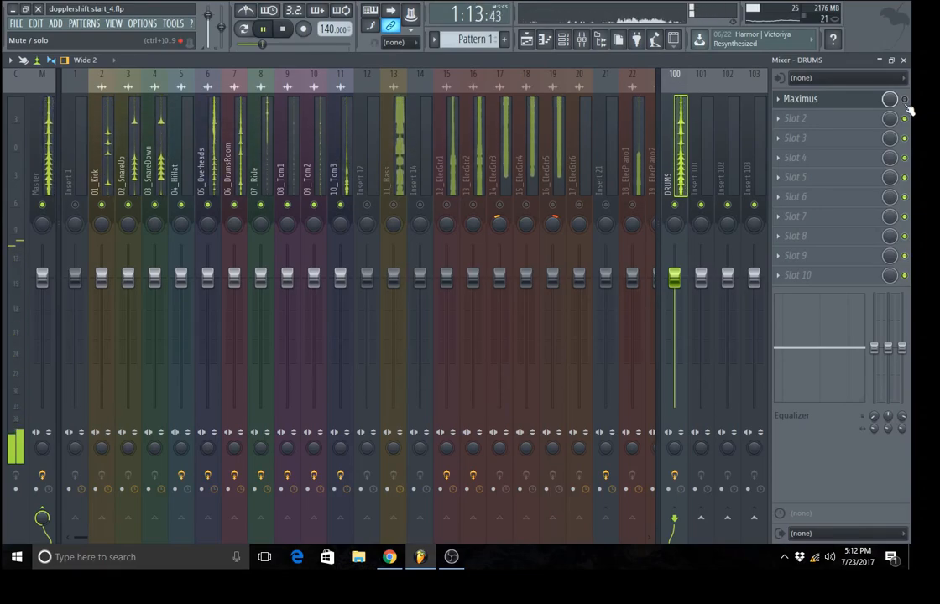
{"action": "left_click", "coordinate": [843, 108]}
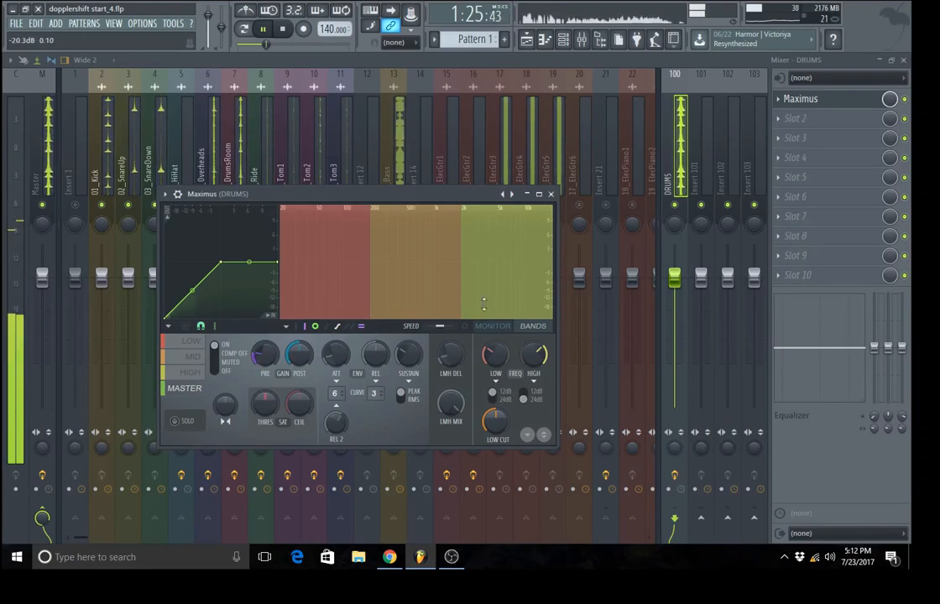
{"action": "left_click", "coordinate": [550, 194]}
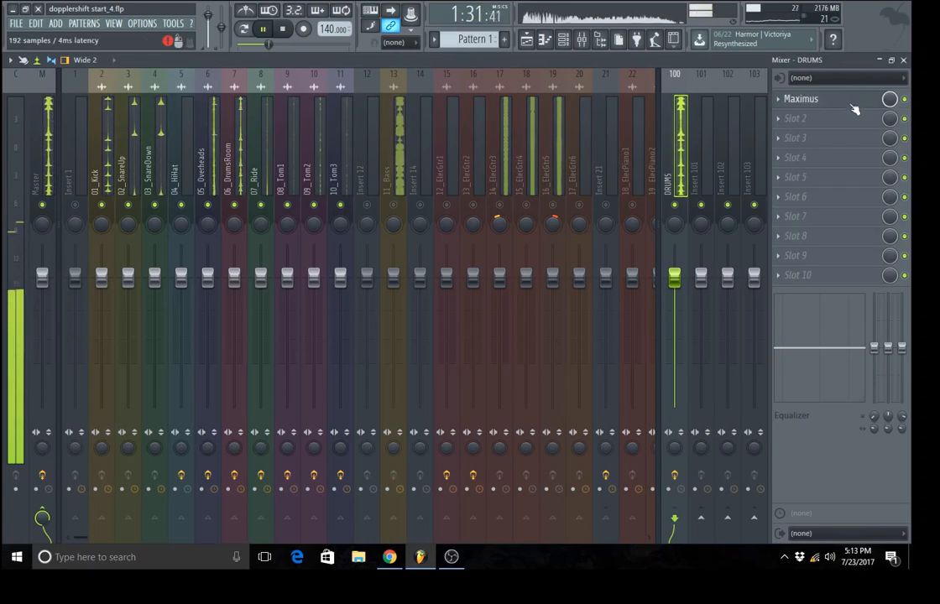
Step: Reopen Maximus, readjust the master band's pre gain to about -21.7 dB during playback, and close the plugin window
{"action": "left_click", "coordinate": [795, 99]}
{"action": "left_click_drag", "start_coordinate": [265, 354], "coordinate": [265, 375]}
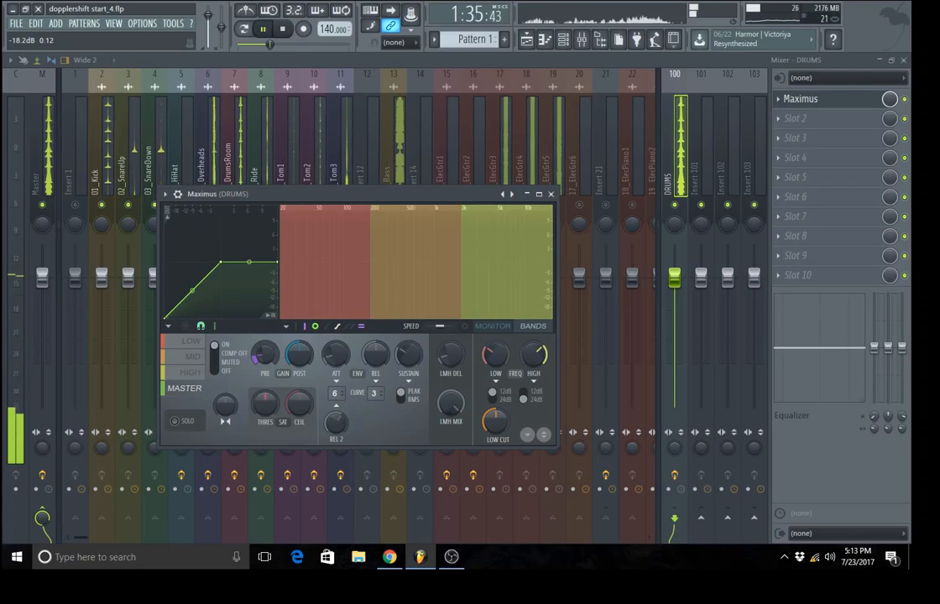
{"action": "left_click_drag", "start_coordinate": [265, 375], "coordinate": [394, 307]}
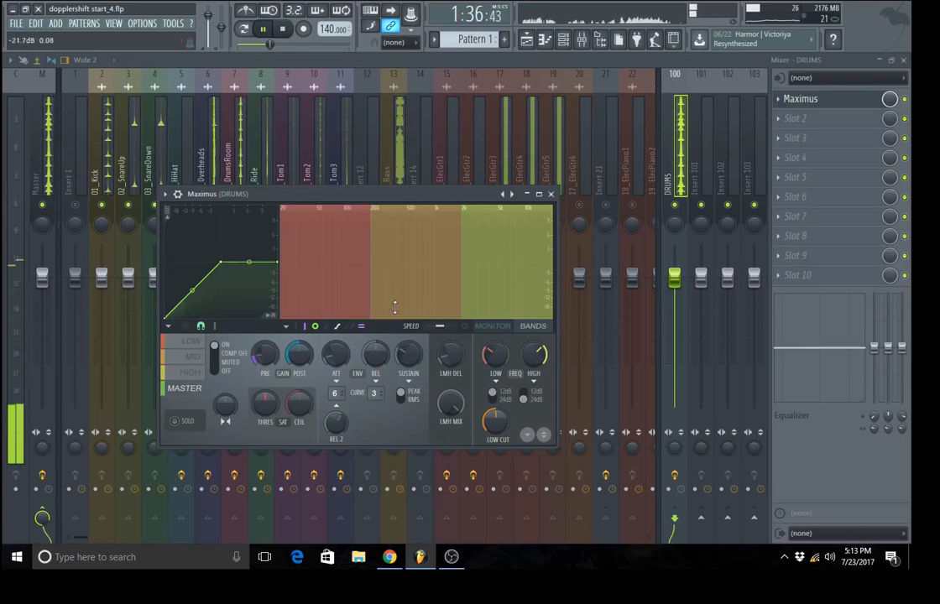
{"action": "left_click", "coordinate": [551, 194]}
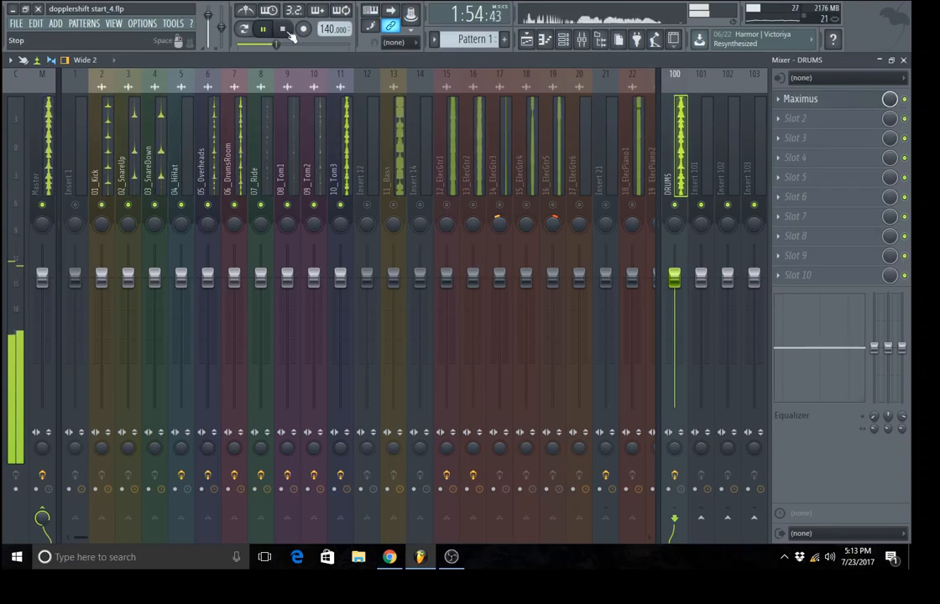
Step: Stop playback, reopen Maximus on the DRUMS track, and load the "Kick pump" preset
{"action": "key", "text": "space"}
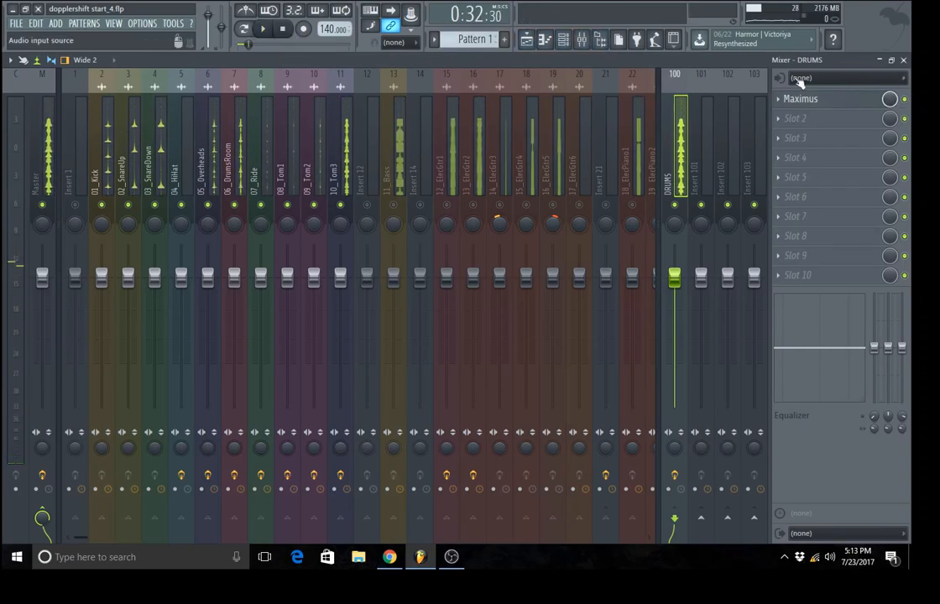
{"action": "left_click", "coordinate": [804, 99]}
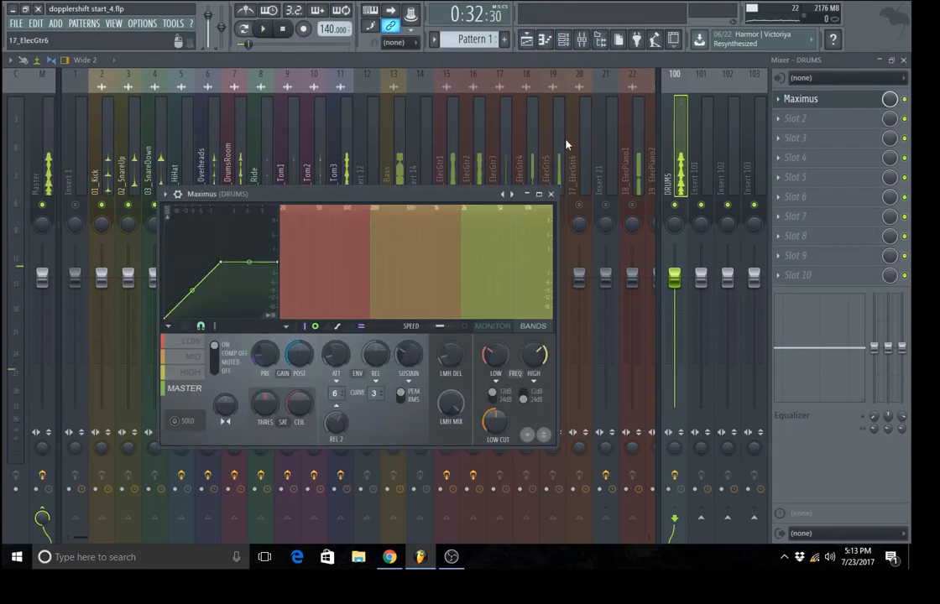
{"action": "left_click", "coordinate": [514, 194]}
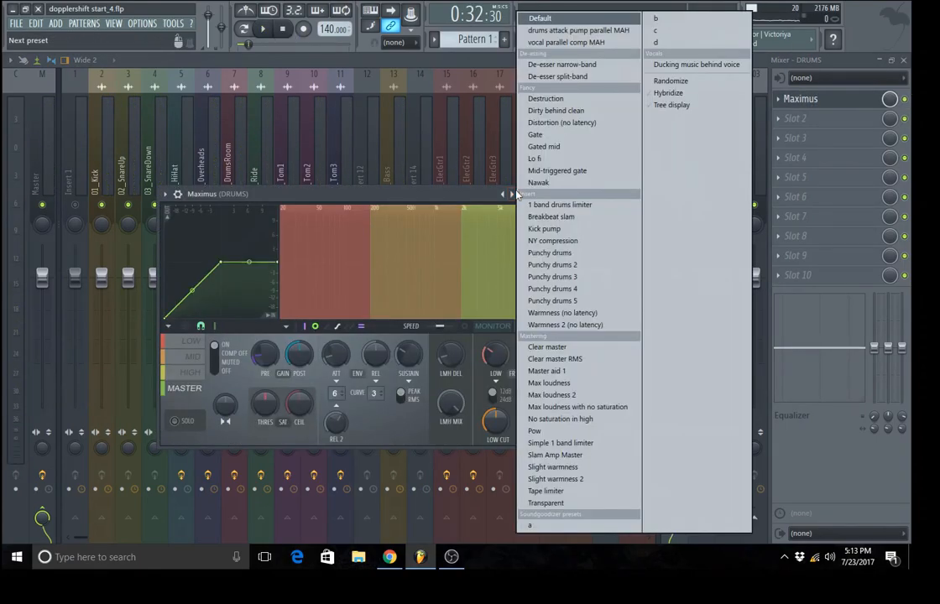
{"action": "left_click", "coordinate": [569, 229]}
Step: Examine the compression curves and envelope settings of the Kick pump preset across the low, mid, high and master bands
{"action": "left_click", "coordinate": [191, 348]}
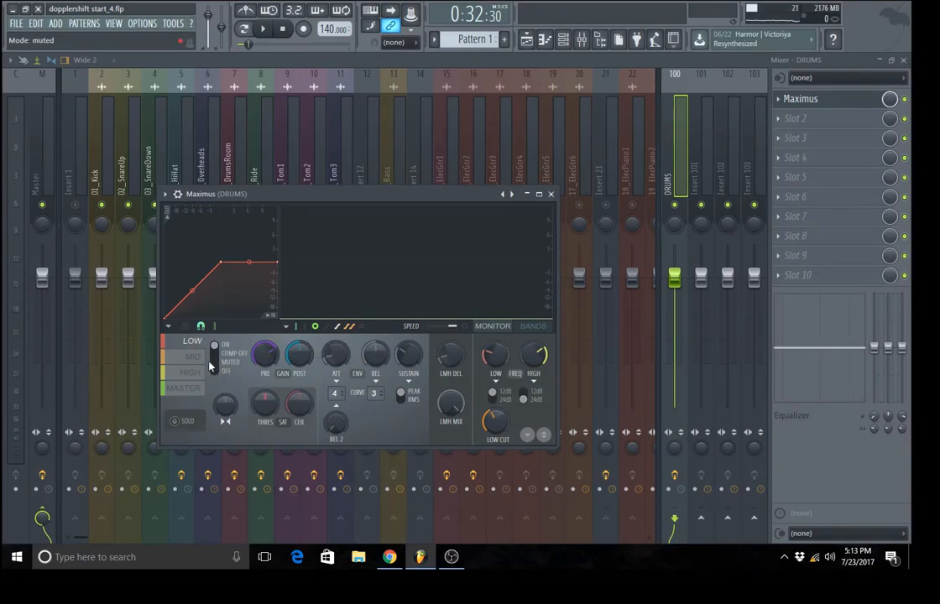
{"action": "left_click", "coordinate": [187, 359]}
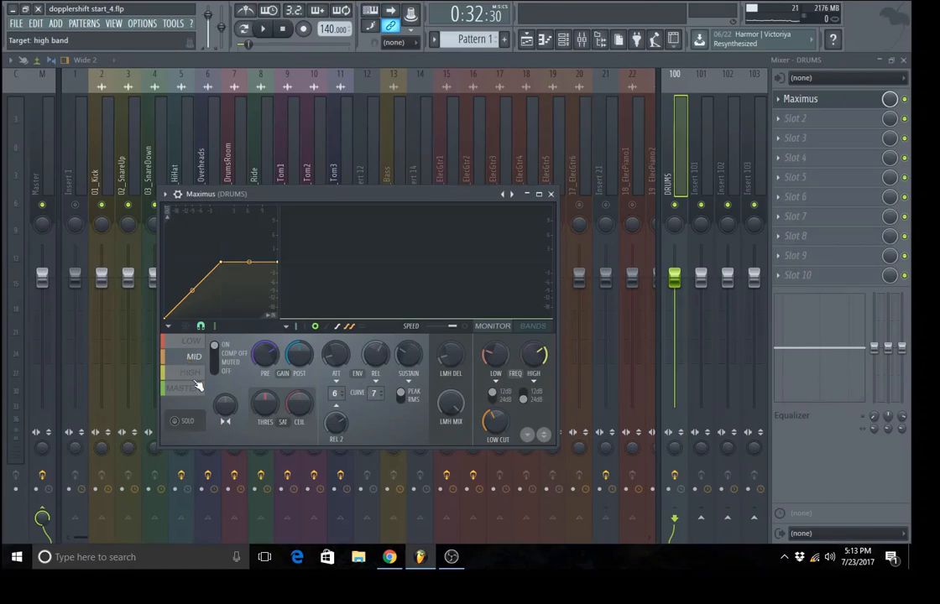
{"action": "left_click", "coordinate": [192, 374]}
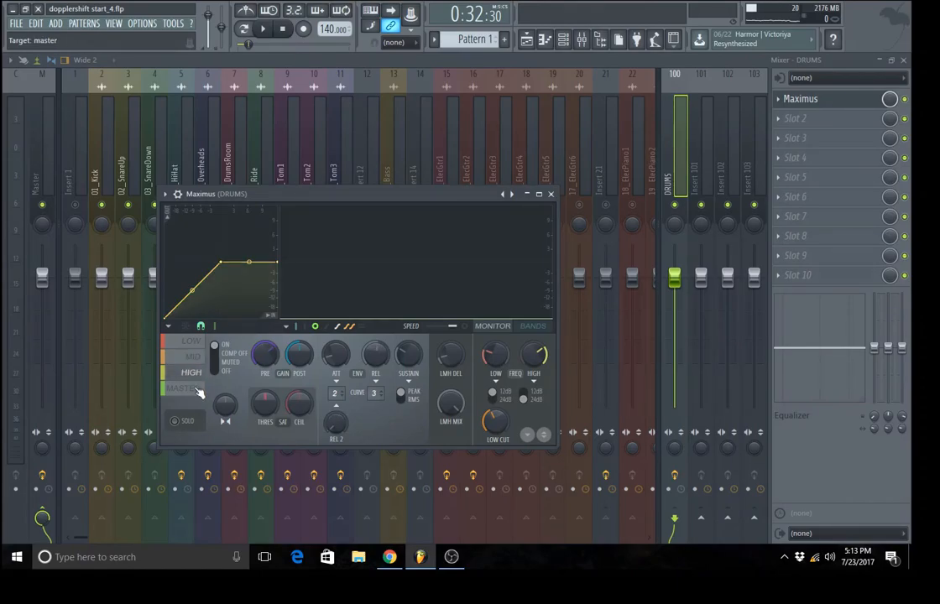
{"action": "left_click", "coordinate": [193, 364]}
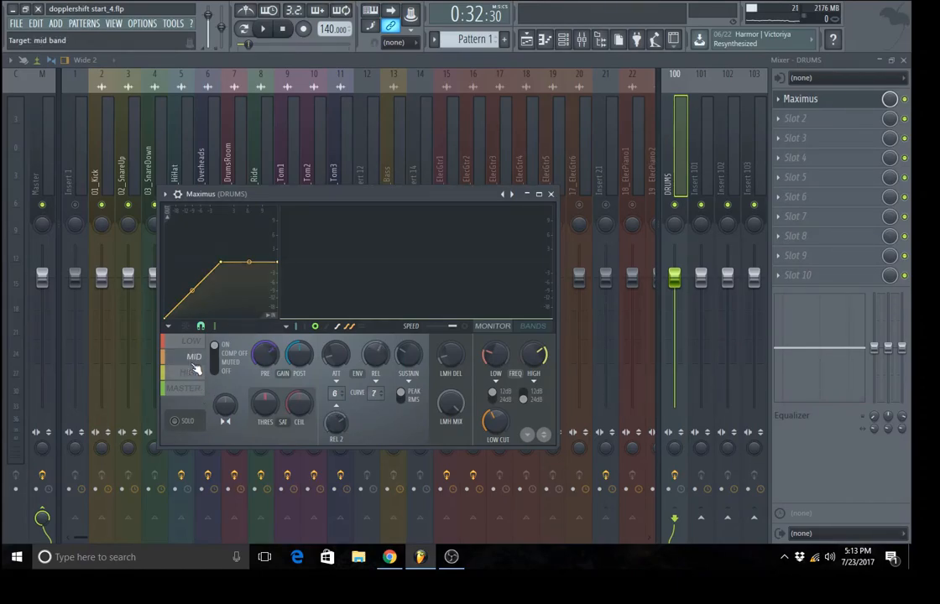
{"action": "left_click", "coordinate": [193, 342]}
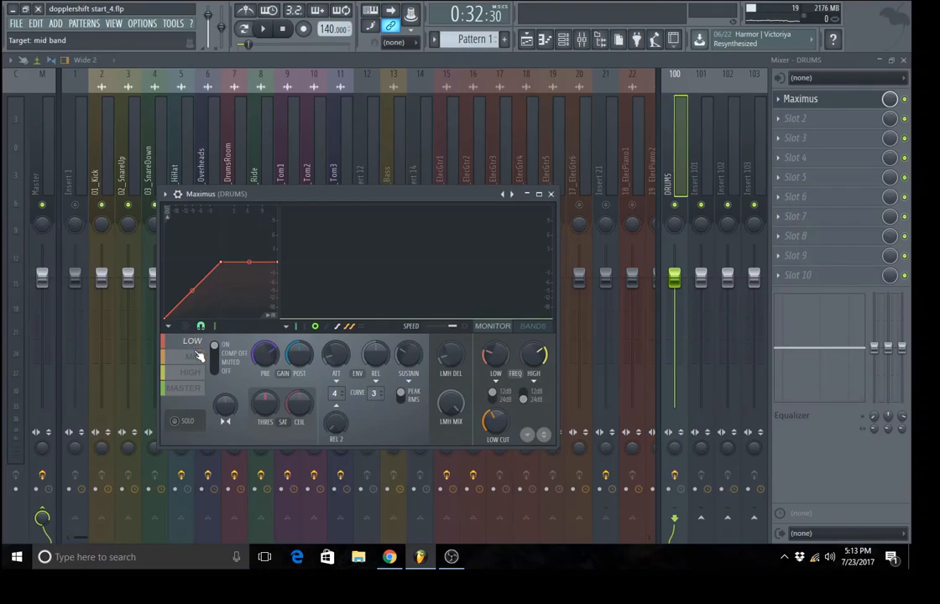
{"action": "left_click", "coordinate": [200, 357]}
{"action": "left_click", "coordinate": [200, 374]}
{"action": "left_click", "coordinate": [201, 390]}
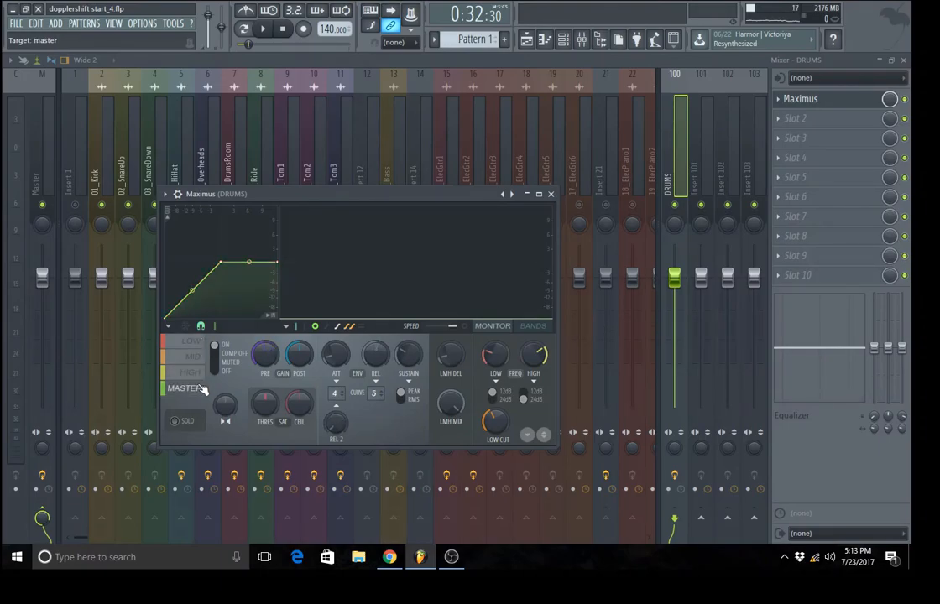
Step: Play the song while checking the low and mid bands, and show the output spectrogram in the bands display
{"action": "left_click", "coordinate": [276, 29]}
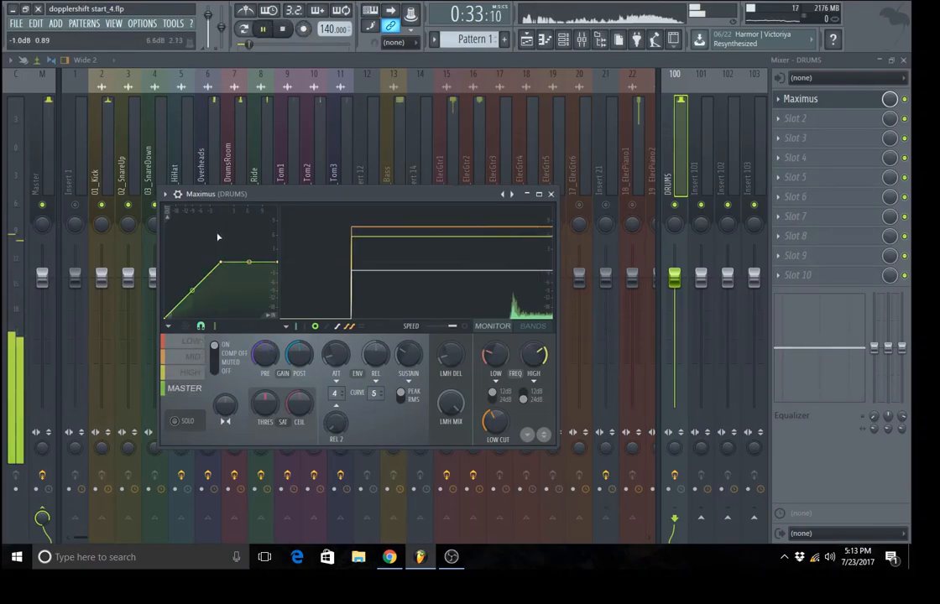
{"action": "left_click", "coordinate": [192, 351]}
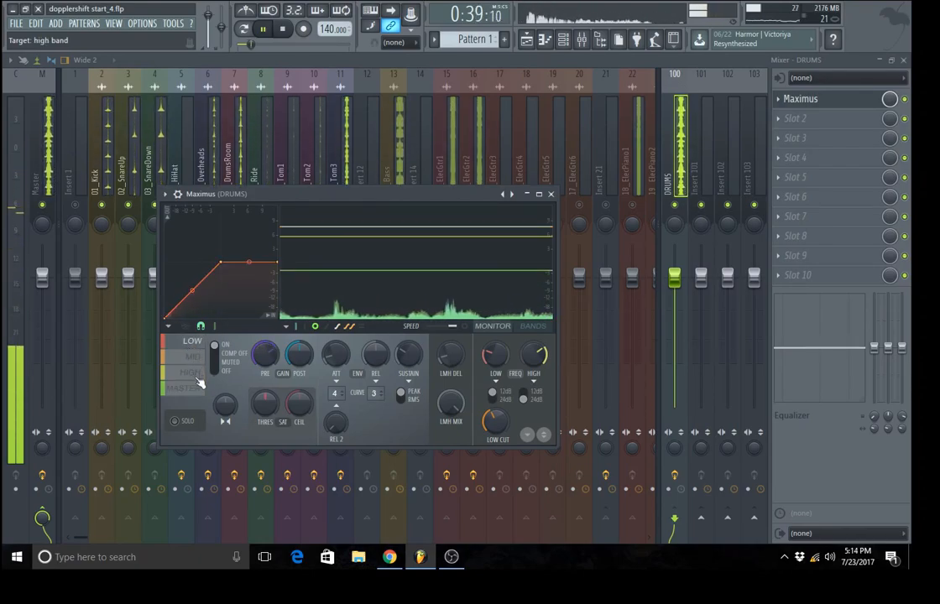
{"action": "left_click", "coordinate": [192, 357]}
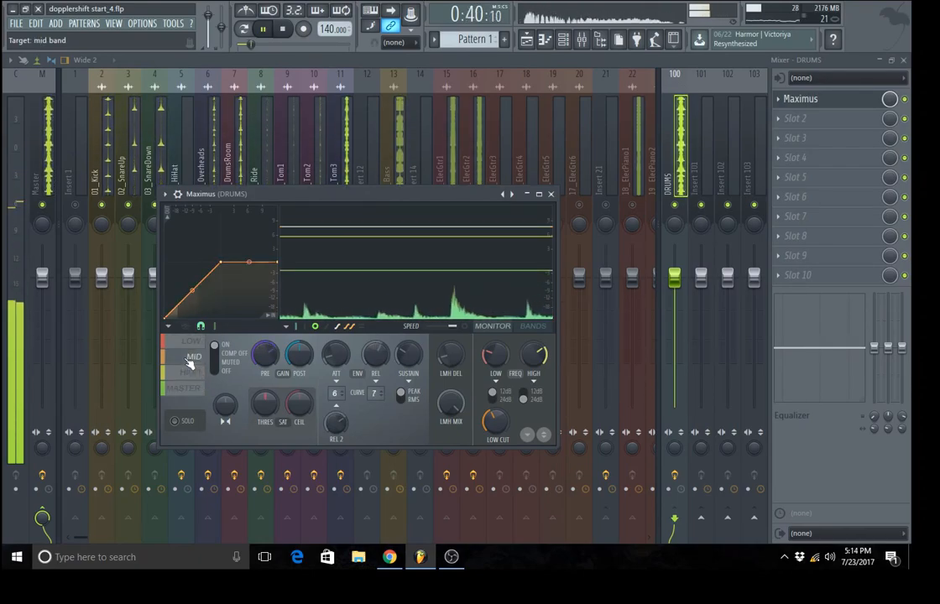
{"action": "left_click", "coordinate": [532, 327]}
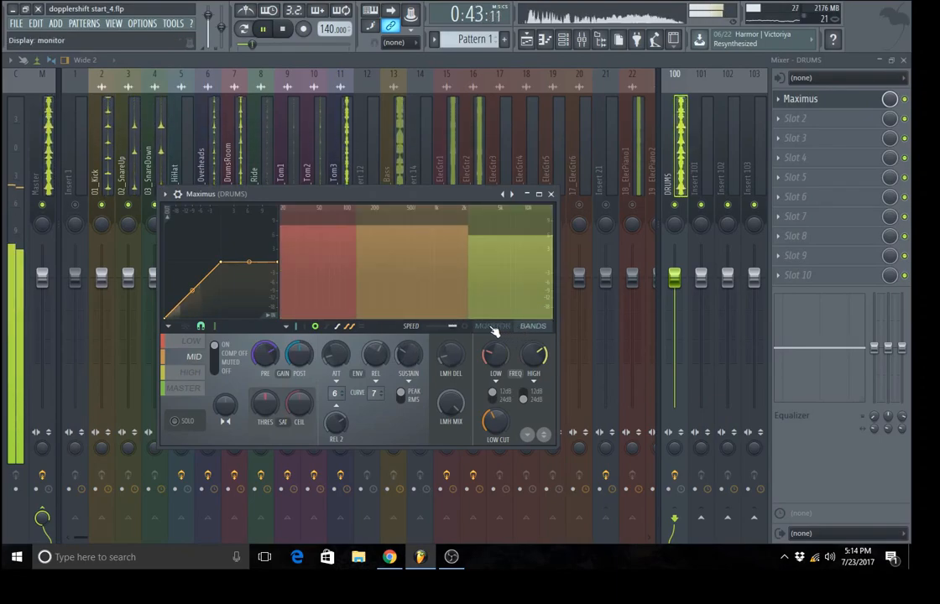
{"action": "left_click", "coordinate": [465, 327]}
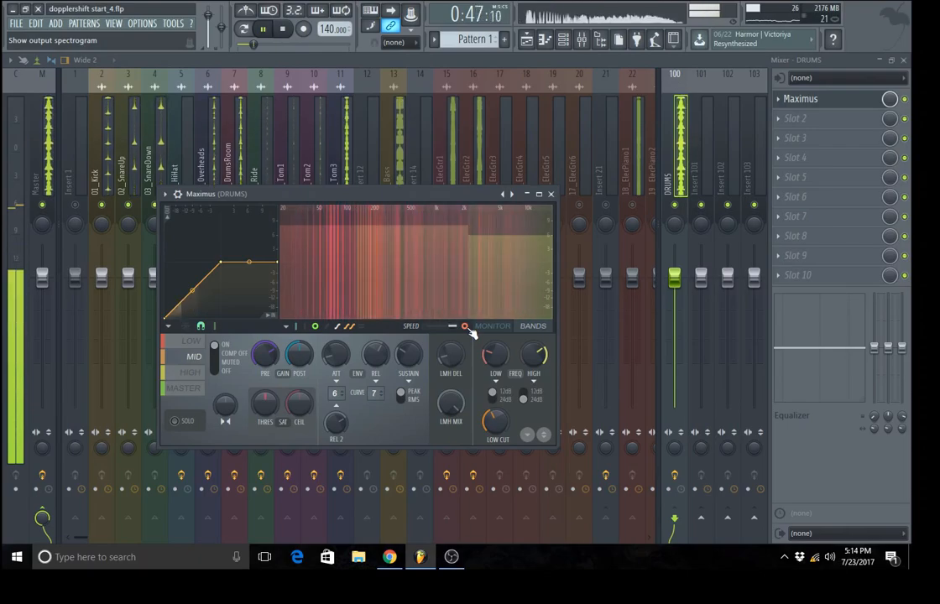
Step: Turn off the output spectrogram, return to the monitor display, and check the low, high and master bands during playback
{"action": "left_click", "coordinate": [466, 327]}
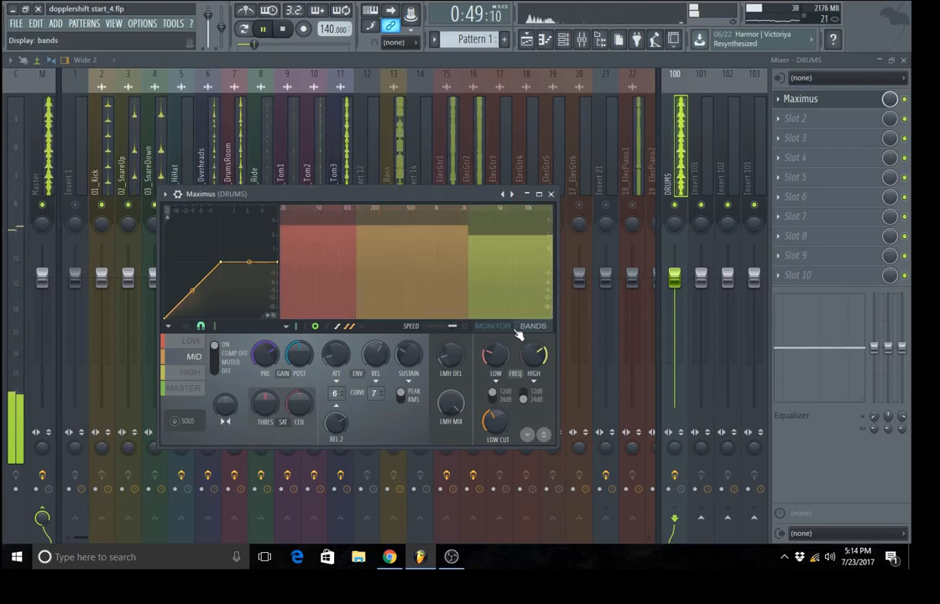
{"action": "left_click", "coordinate": [493, 326]}
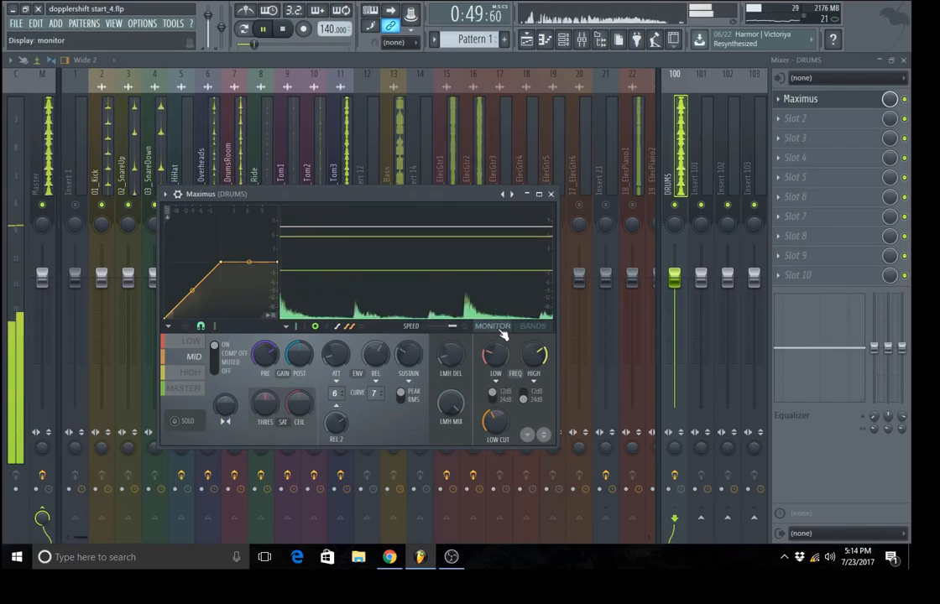
{"action": "left_click", "coordinate": [191, 341]}
{"action": "left_click", "coordinate": [191, 372]}
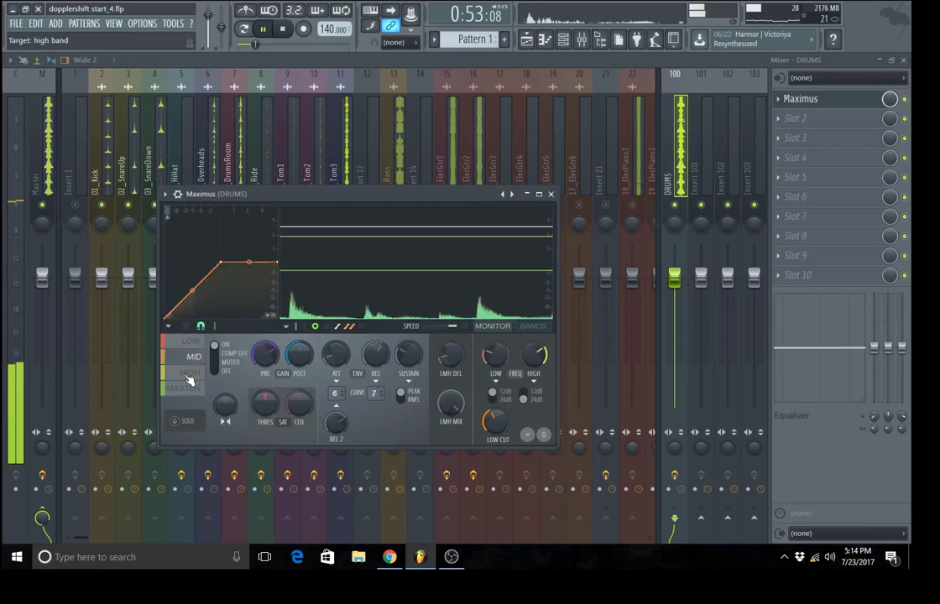
{"action": "left_click", "coordinate": [185, 389]}
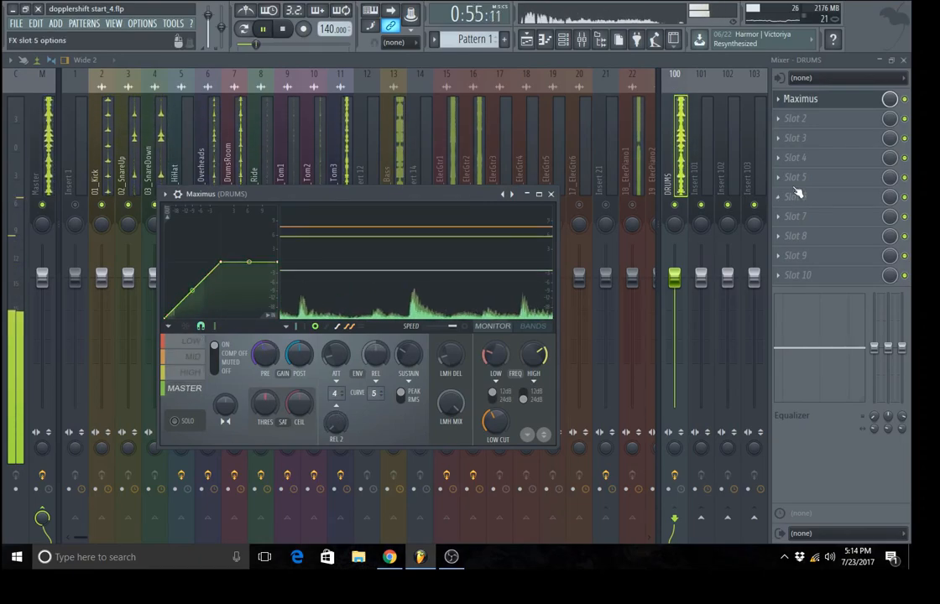
Step: Compare the drums with Maximus bypassed and re-enabled, and stop playback
{"action": "left_click", "coordinate": [905, 100]}
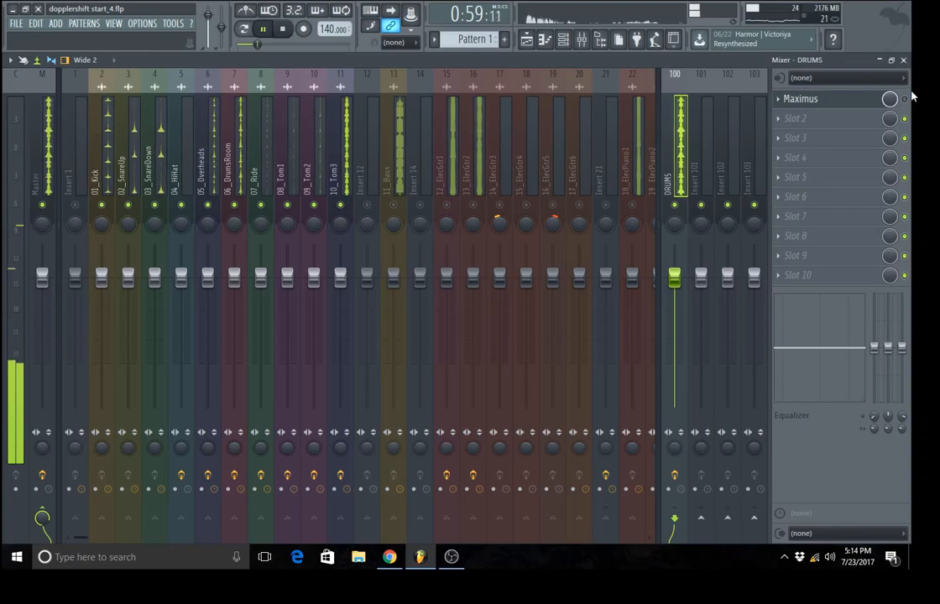
{"action": "left_click", "coordinate": [905, 99]}
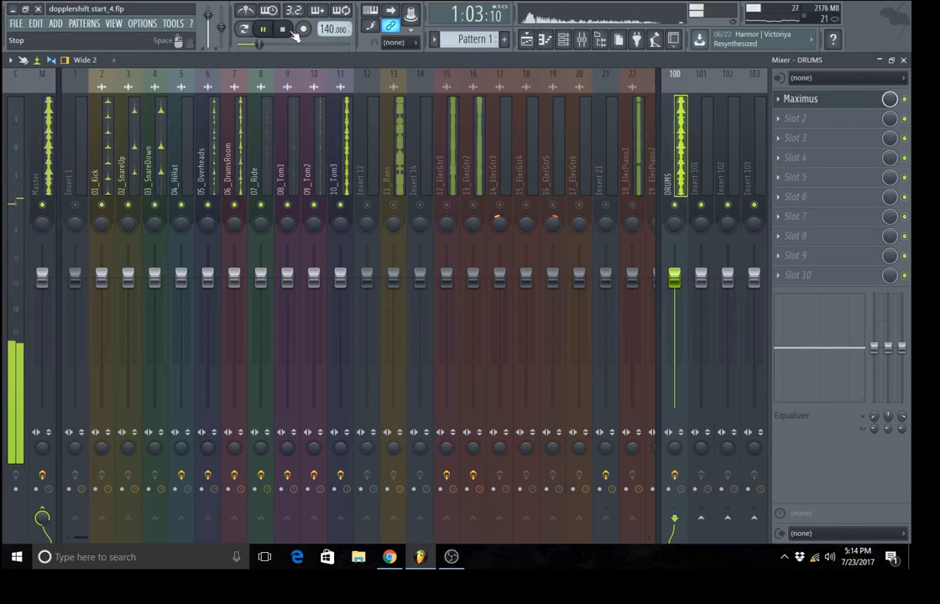
{"action": "left_click", "coordinate": [282, 28]}
Step: Reopen Maximus on the DRUMS track and load the "NY compression" preset
{"action": "left_click", "coordinate": [794, 100]}
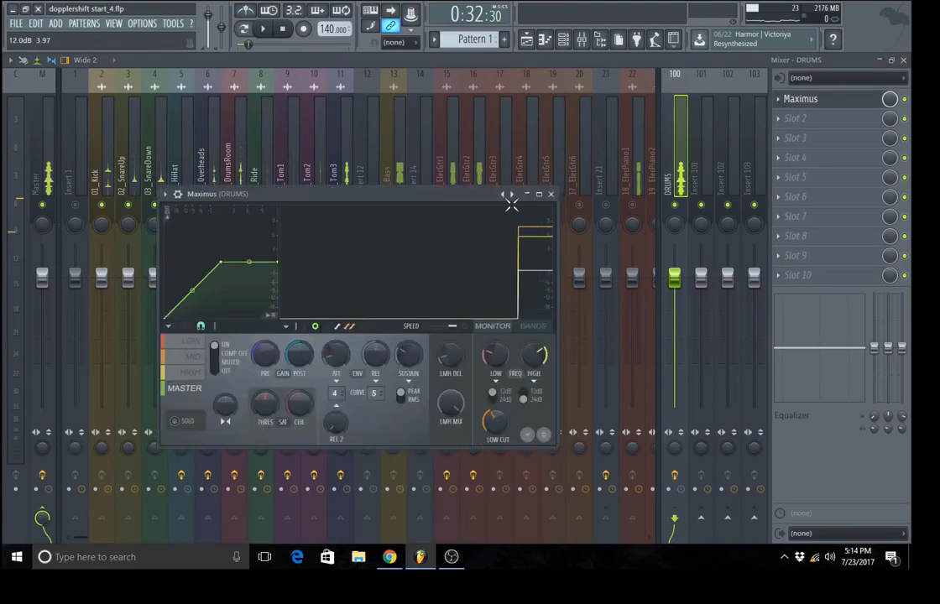
{"action": "left_click", "coordinate": [511, 195]}
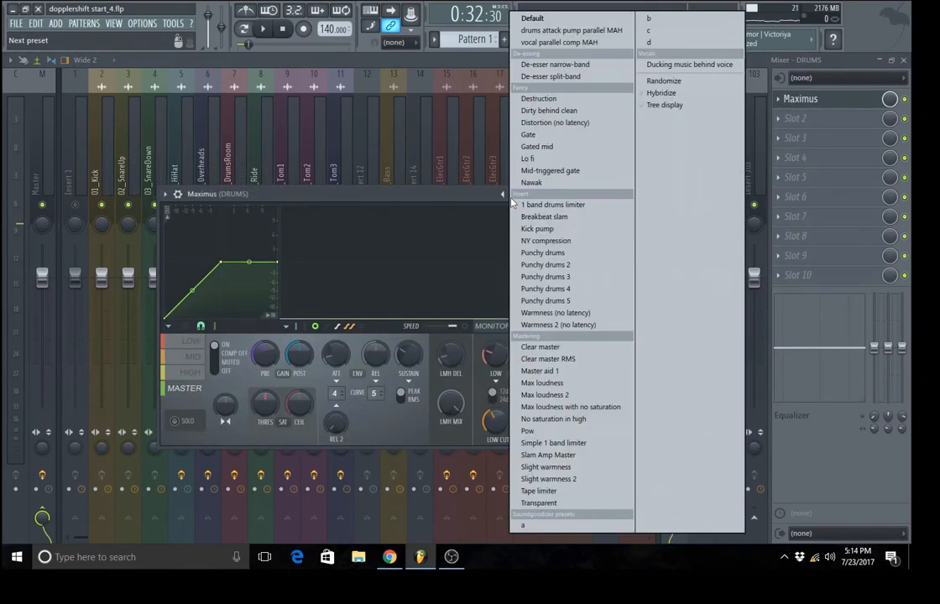
{"action": "left_click", "coordinate": [541, 242]}
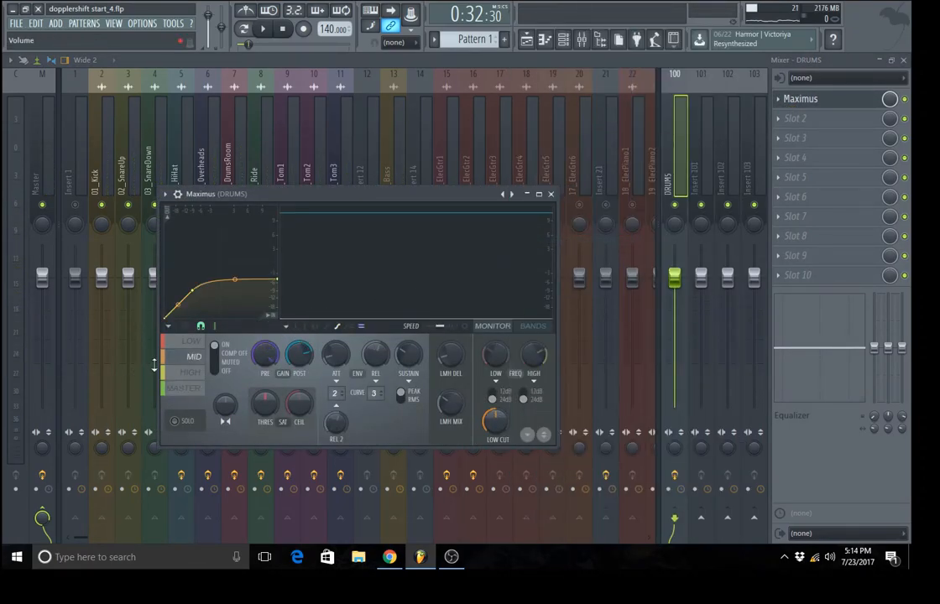
Step: Examine the NY compression settings of the low, high, mid and master bands, and play the song with the mid band shown
{"action": "left_click", "coordinate": [179, 344]}
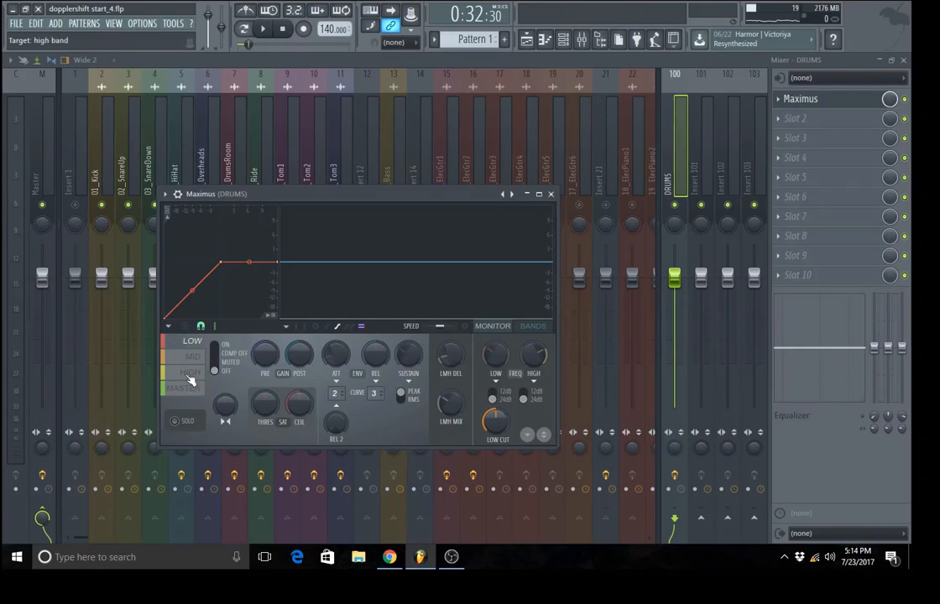
{"action": "left_click", "coordinate": [191, 375]}
{"action": "left_click", "coordinate": [190, 359]}
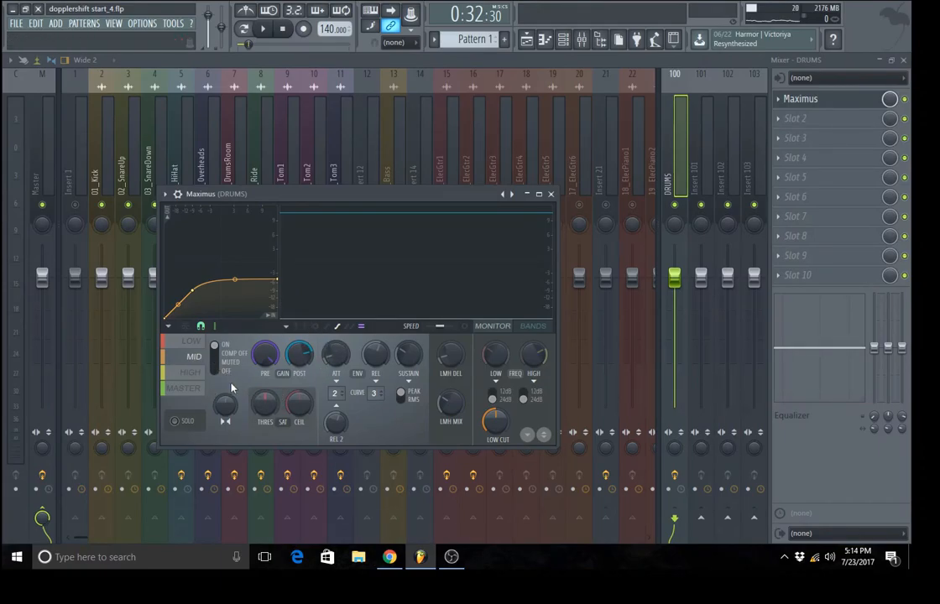
{"action": "left_click", "coordinate": [186, 389]}
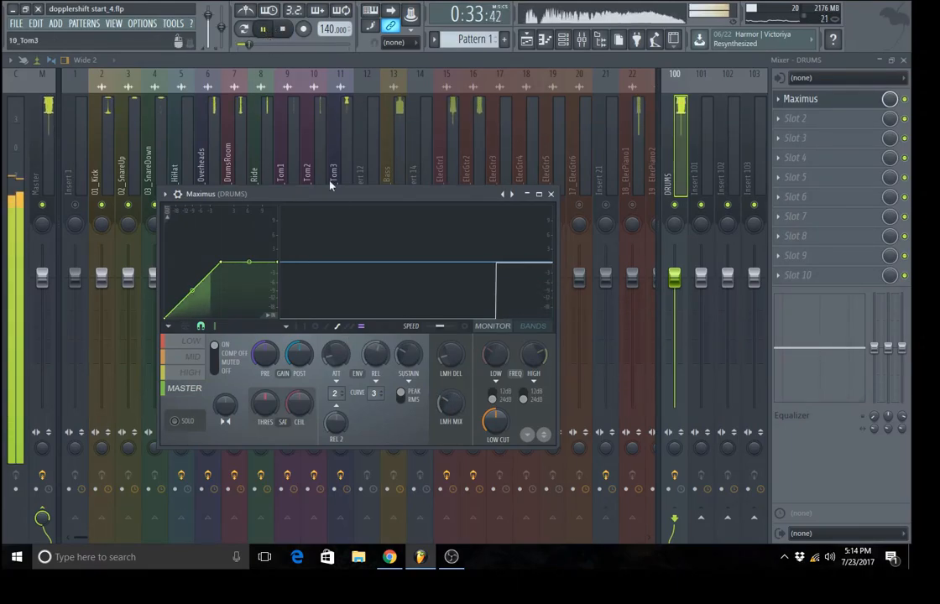
{"action": "left_click", "coordinate": [201, 357]}
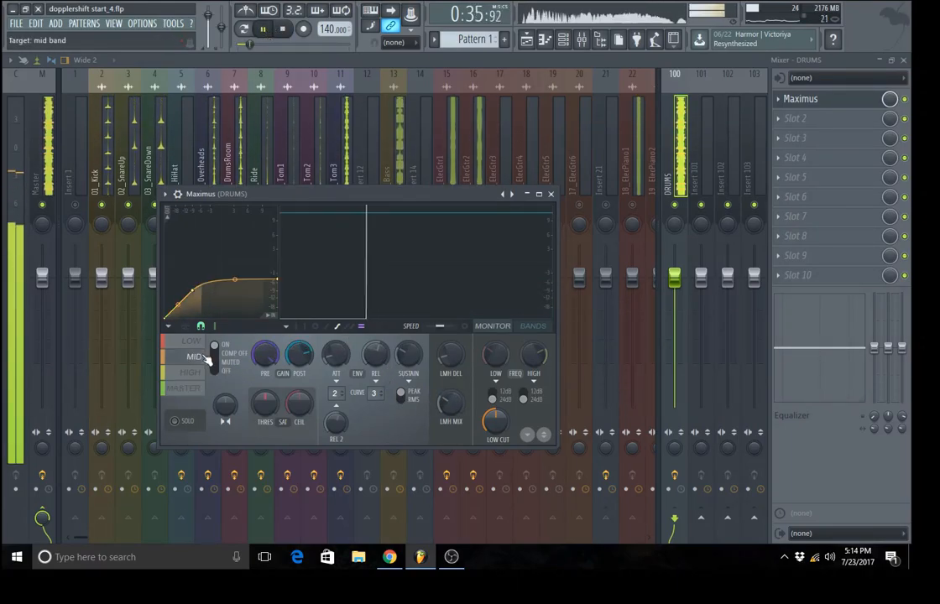
Step: Lower the LMH mix to about 1% during playback and raise it slightly again to hear the compression blend
{"action": "left_click", "coordinate": [451, 403]}
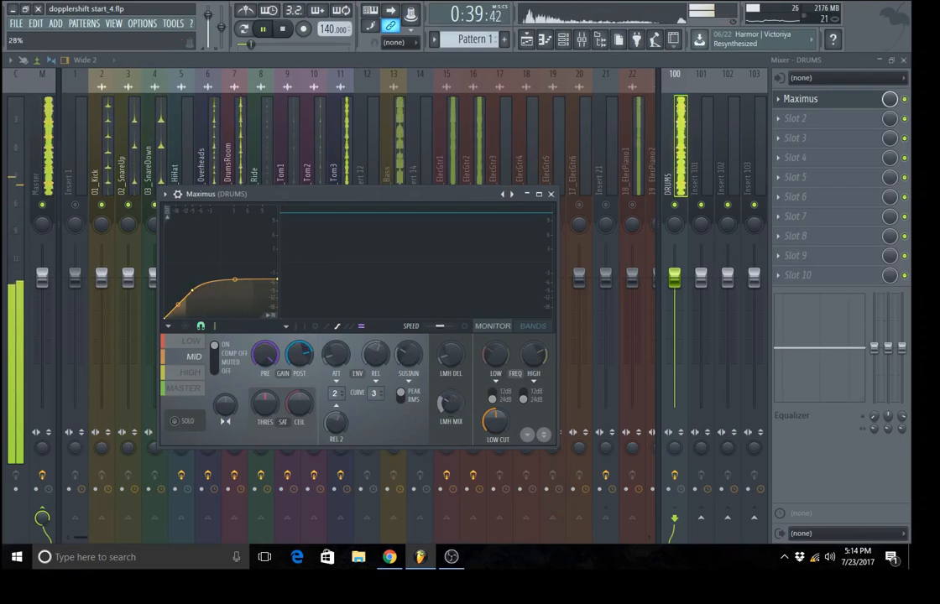
{"action": "left_click_drag", "start_coordinate": [451, 404], "coordinate": [450, 413]}
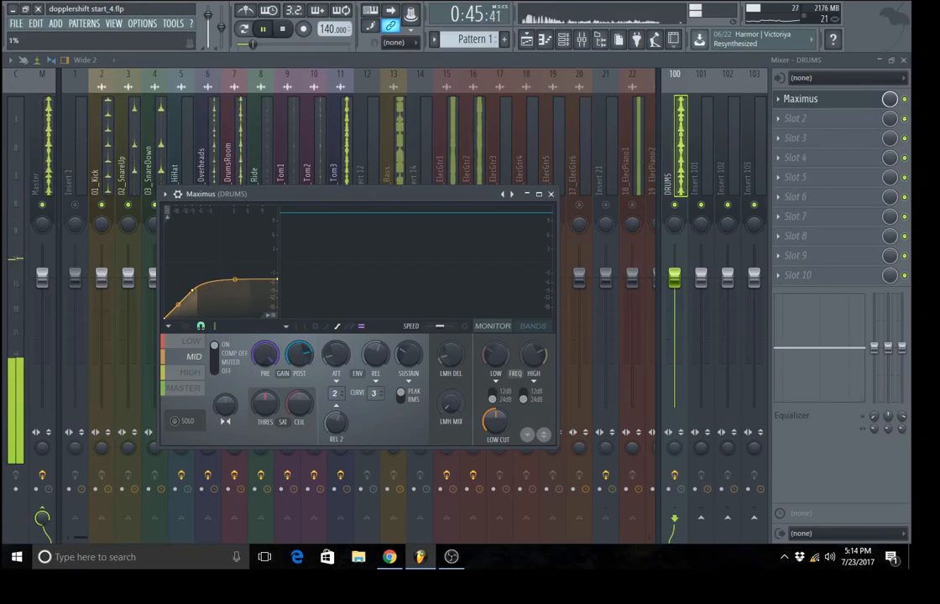
{"action": "left_click_drag", "start_coordinate": [455, 405], "coordinate": [457, 405]}
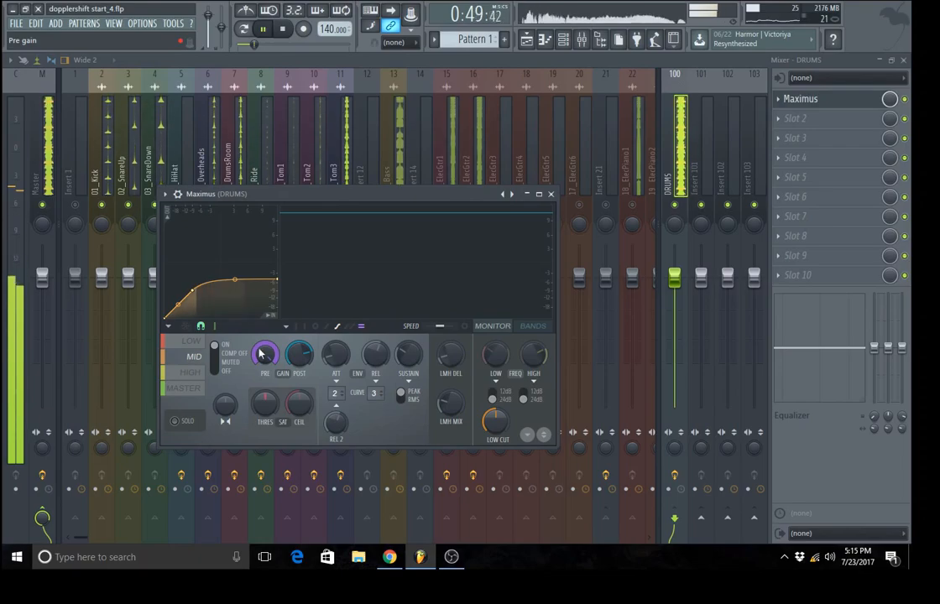
Step: Lower the master band's pre gain below -10.6 dB and raise the LMH mix to about 69%
{"action": "left_click", "coordinate": [200, 390]}
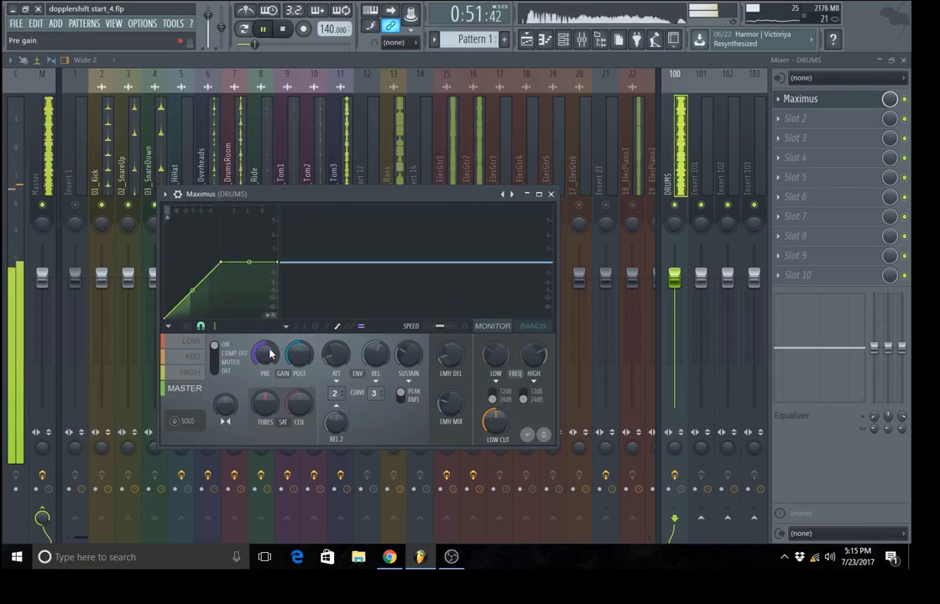
{"action": "left_click_drag", "start_coordinate": [271, 355], "coordinate": [270, 394]}
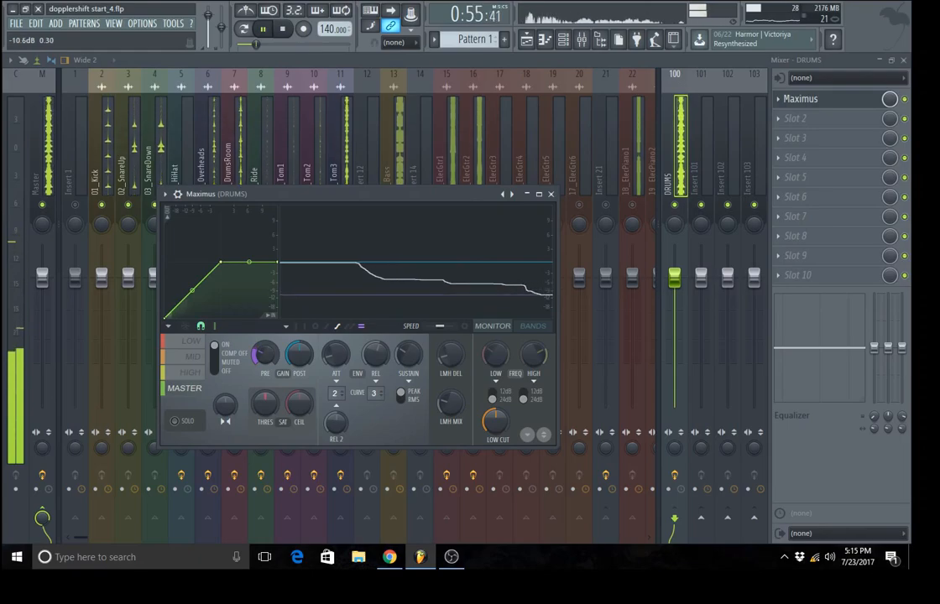
{"action": "left_click_drag", "start_coordinate": [450, 403], "coordinate": [449, 364]}
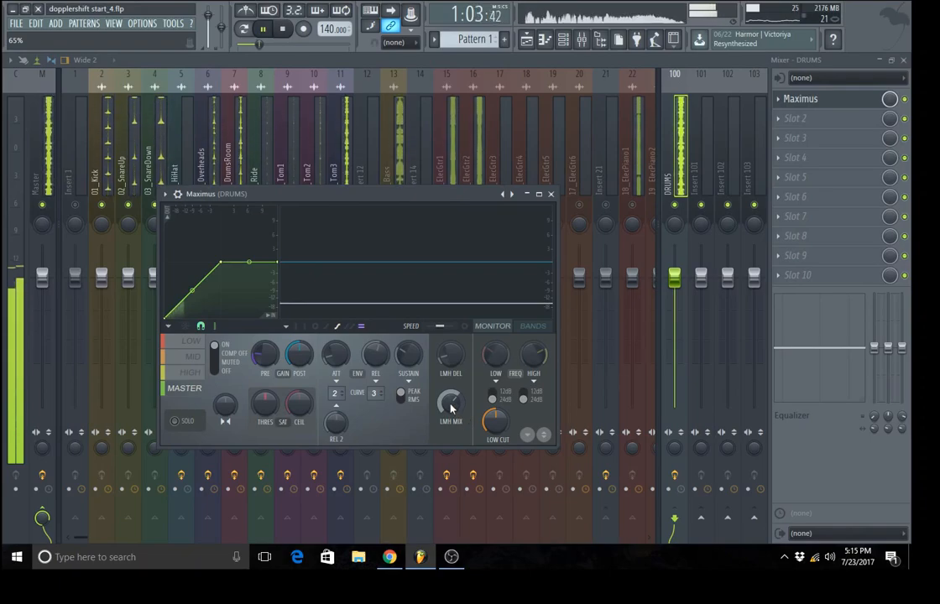
{"action": "left_click_drag", "start_coordinate": [451, 406], "coordinate": [451, 402]}
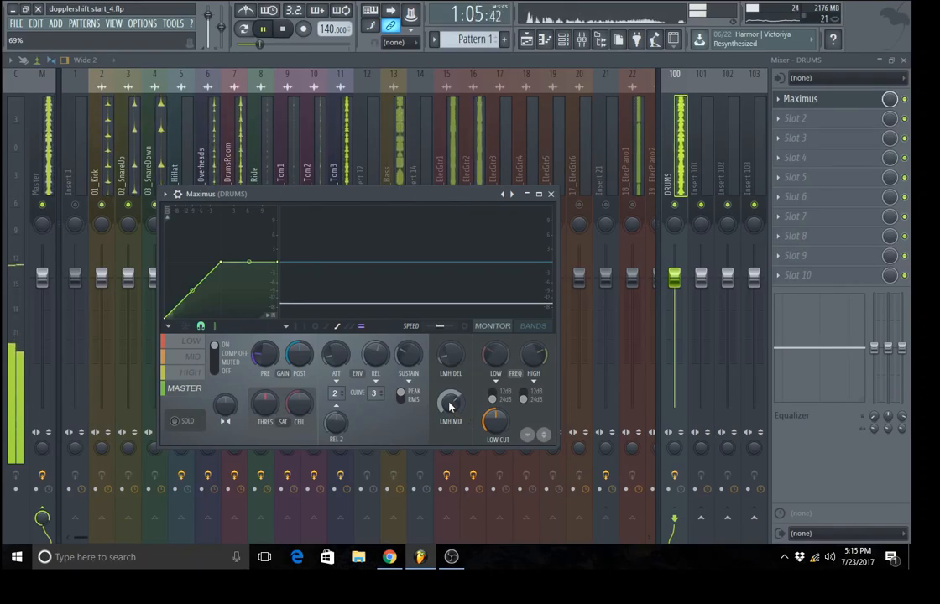
Step: Bypass Maximus to compare the dry drums, replay the song from about 0:32, and reopen the re-enabled plugin
{"action": "left_click", "coordinate": [906, 99]}
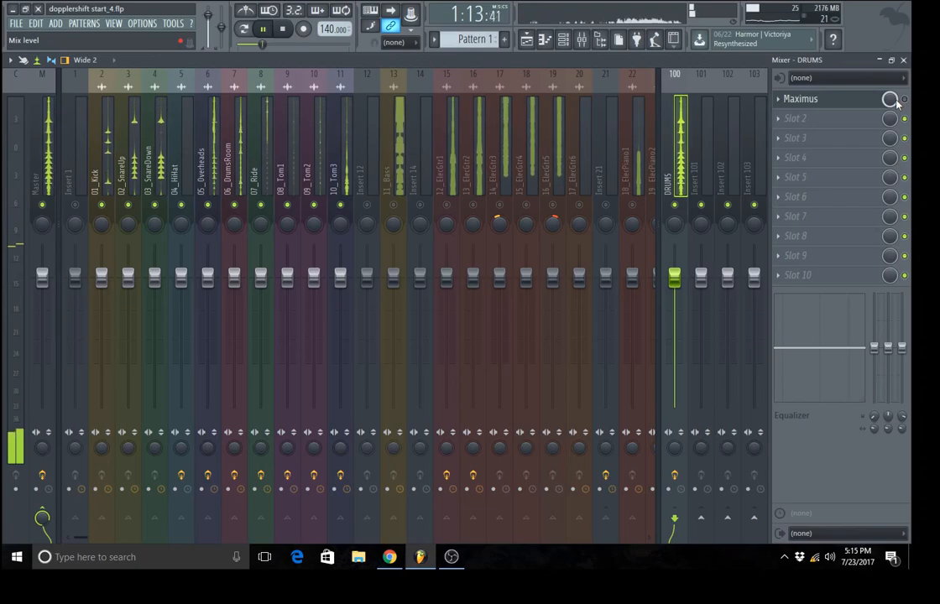
{"action": "left_click", "coordinate": [249, 43]}
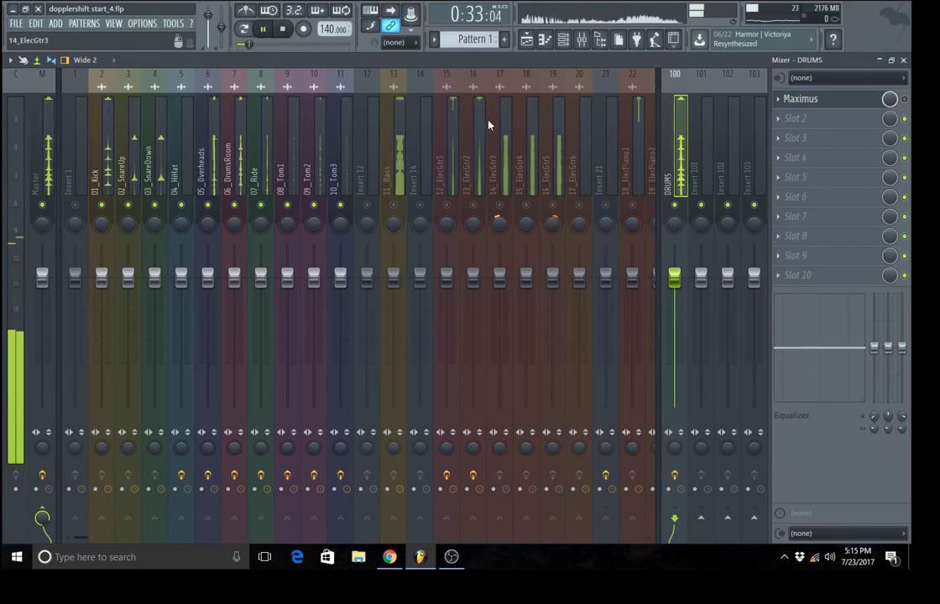
{"action": "left_click", "coordinate": [842, 100]}
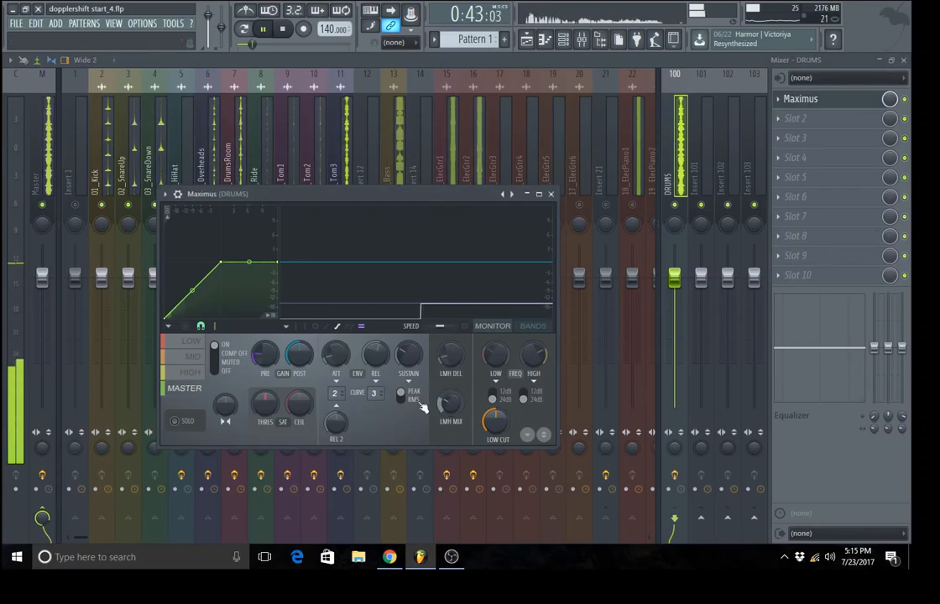
Step: Reduce the LMH mix and raise the master band's pre gain, close the plugin window, and stop playback
{"action": "left_click_drag", "start_coordinate": [256, 359], "coordinate": [256, 304]}
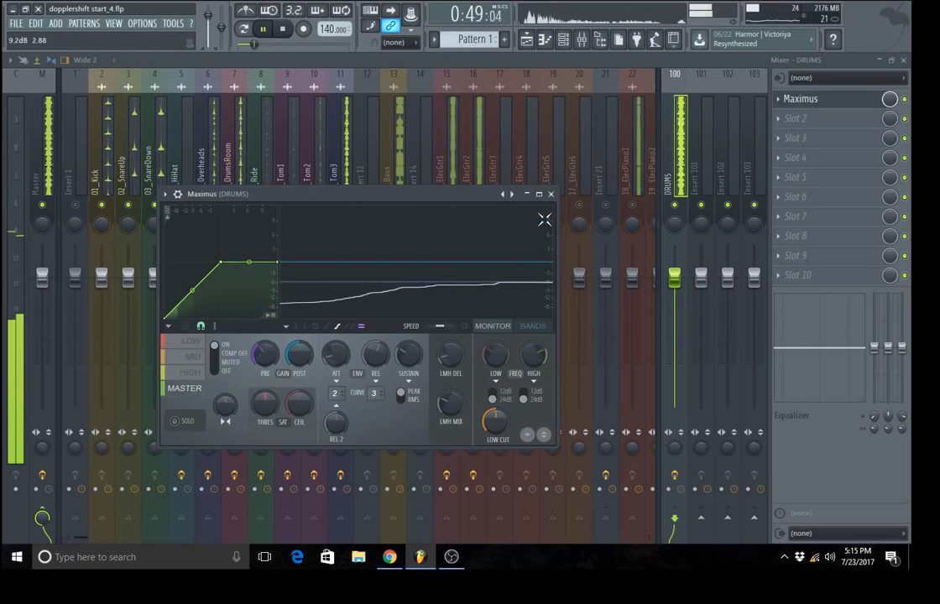
{"action": "left_click", "coordinate": [551, 198]}
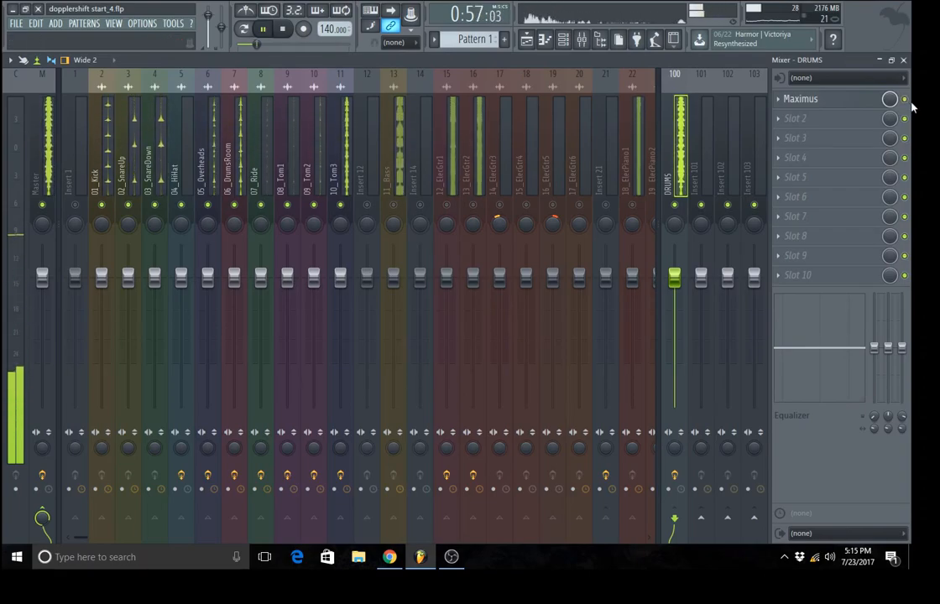
{"action": "left_click", "coordinate": [289, 30]}
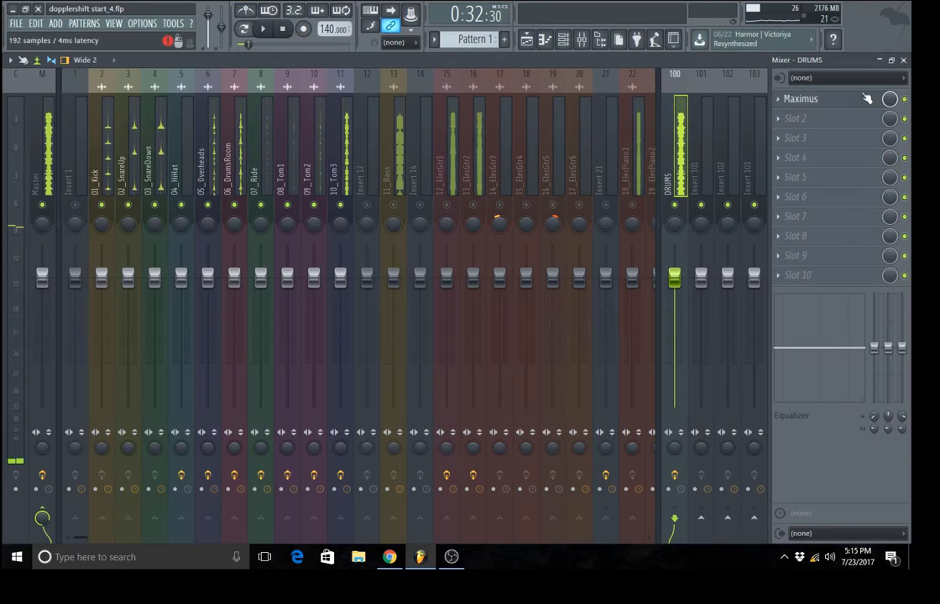
Step: Reopen Maximus, check the mid band's compression curve, load the "Punchy drums" preset, and close the plugin window
{"action": "left_click", "coordinate": [800, 98]}
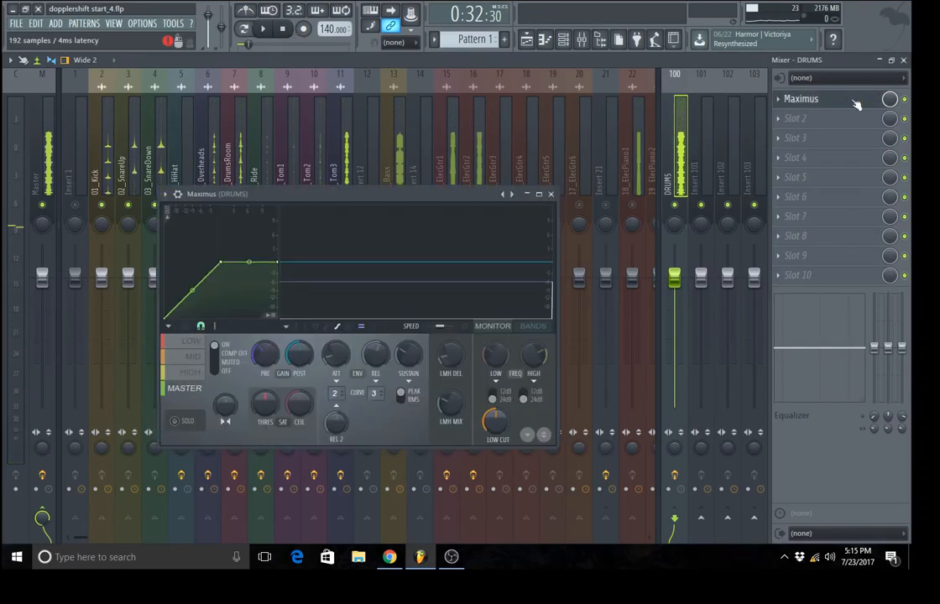
{"action": "left_click", "coordinate": [191, 359]}
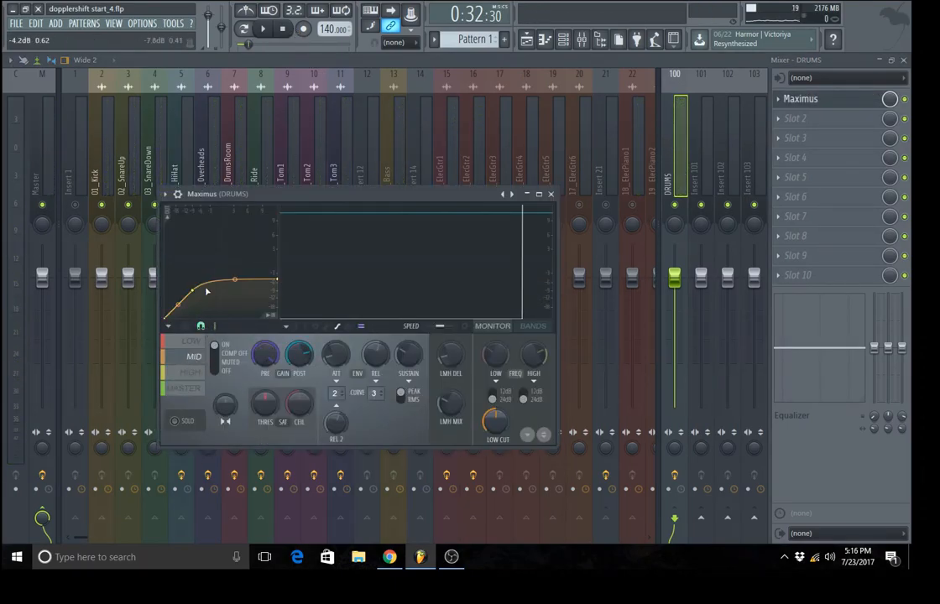
{"action": "left_click", "coordinate": [527, 195]}
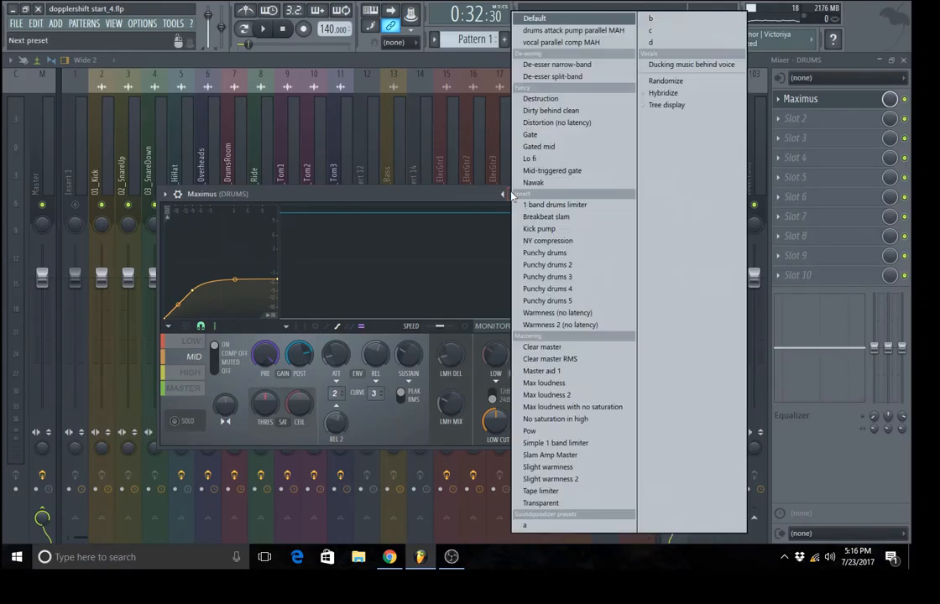
{"action": "left_click", "coordinate": [546, 252]}
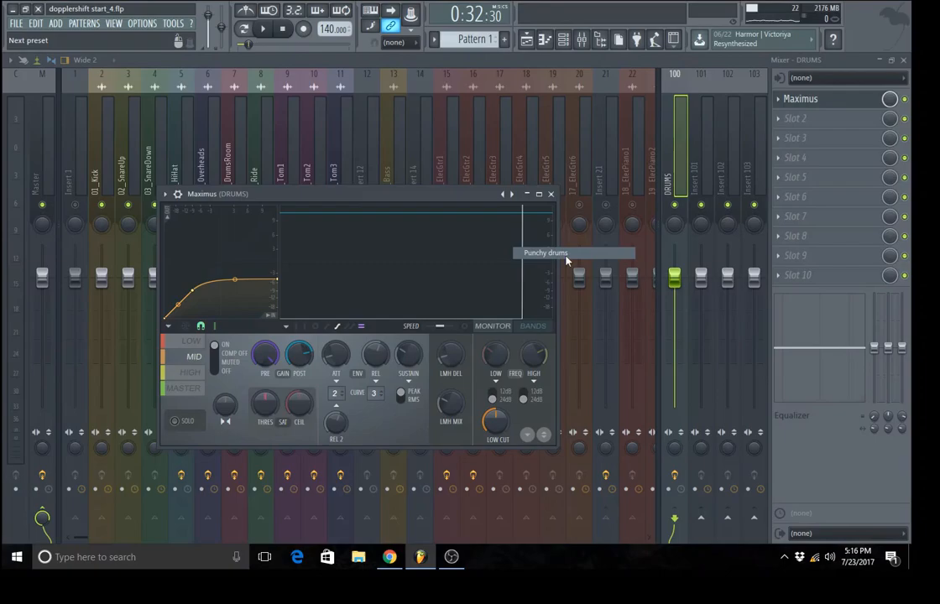
{"action": "left_click", "coordinate": [554, 194]}
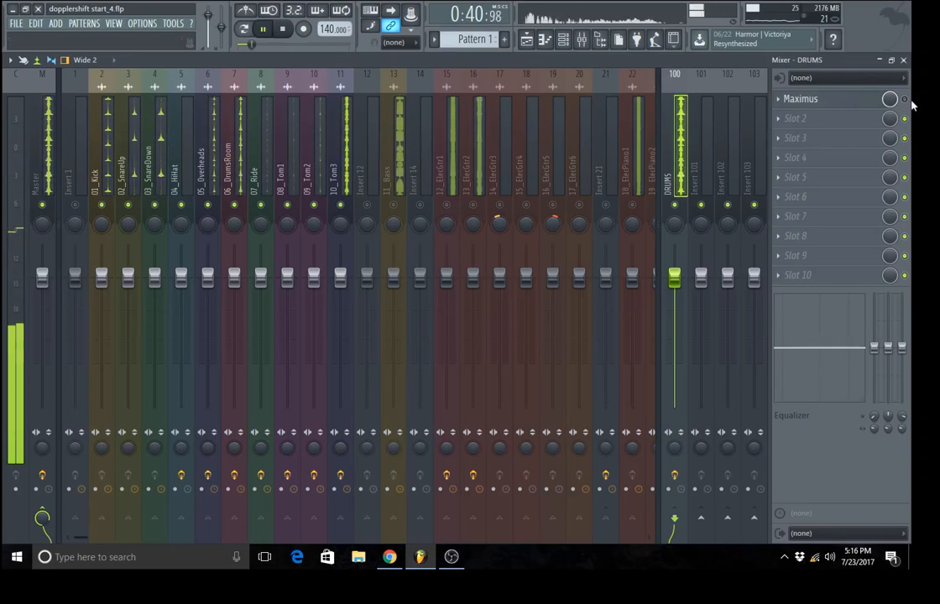
Step: Reopen Maximus during playback, lower the master band's pre gain, and compare the result with the bypassed sound
{"action": "left_click", "coordinate": [802, 99]}
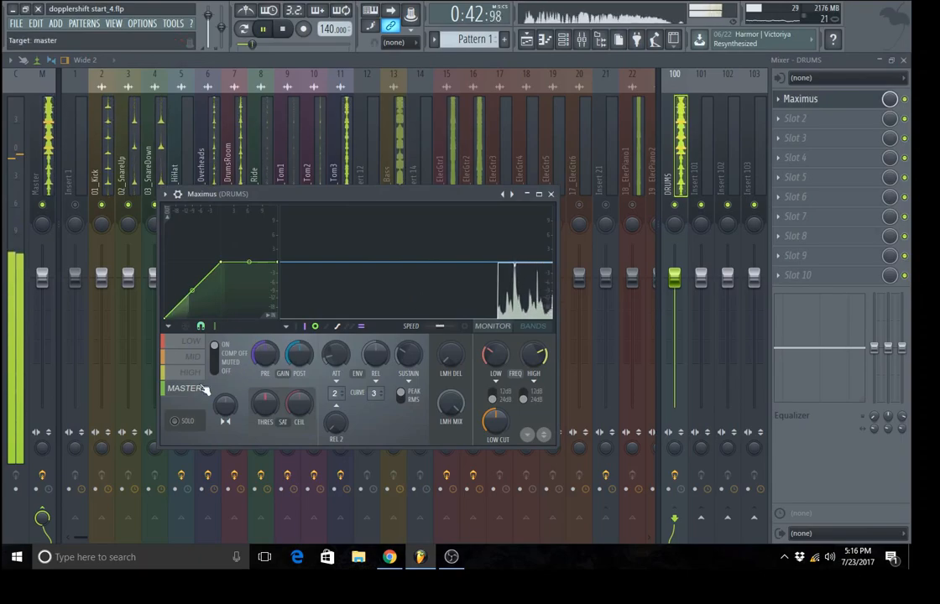
{"action": "left_click_drag", "start_coordinate": [257, 362], "coordinate": [257, 386]}
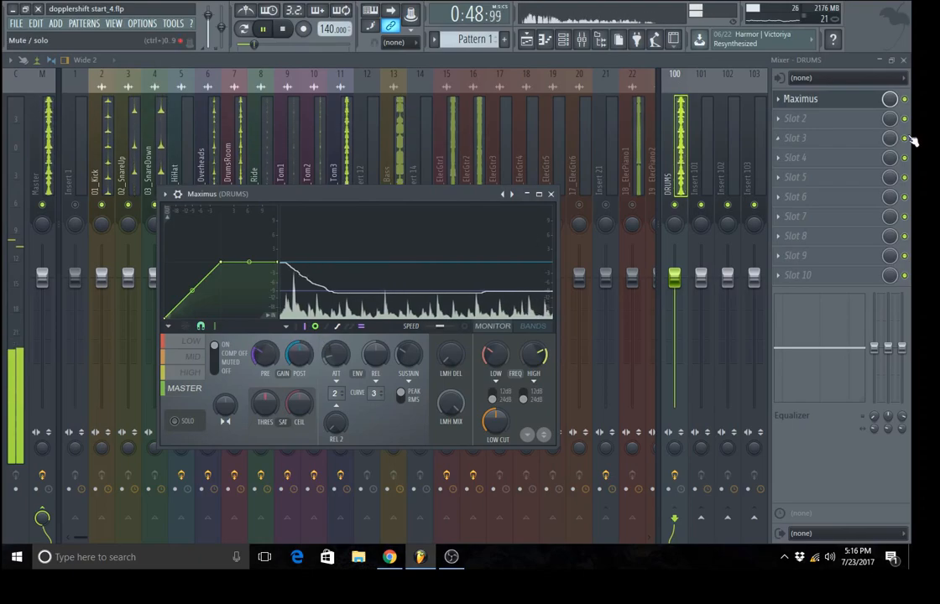
{"action": "left_click", "coordinate": [905, 100]}
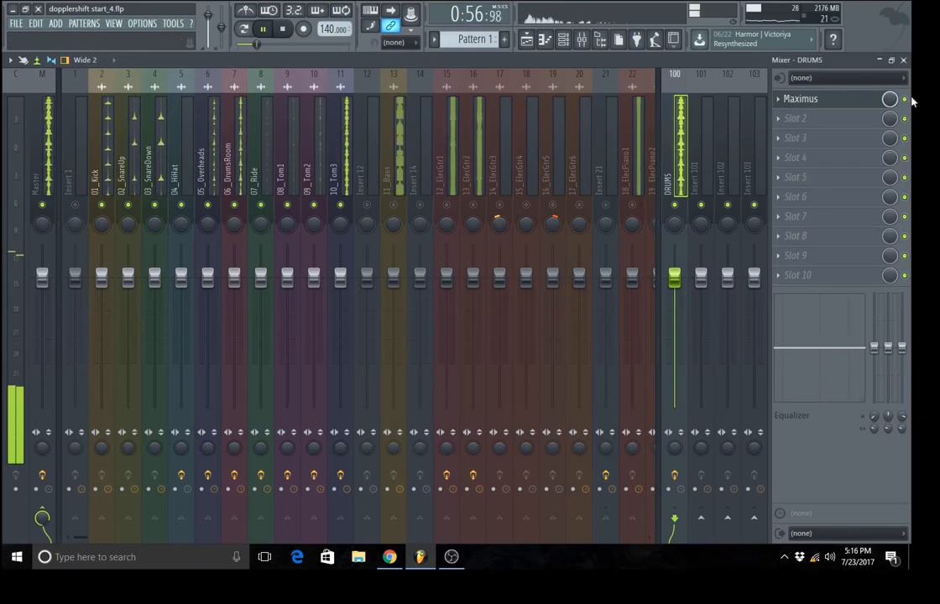
Step: Reopen Maximus on the DRUMS bus, load the next drum preset, and compare it with the bypassed sound
{"action": "left_click", "coordinate": [792, 127]}
{"action": "left_click", "coordinate": [804, 102]}
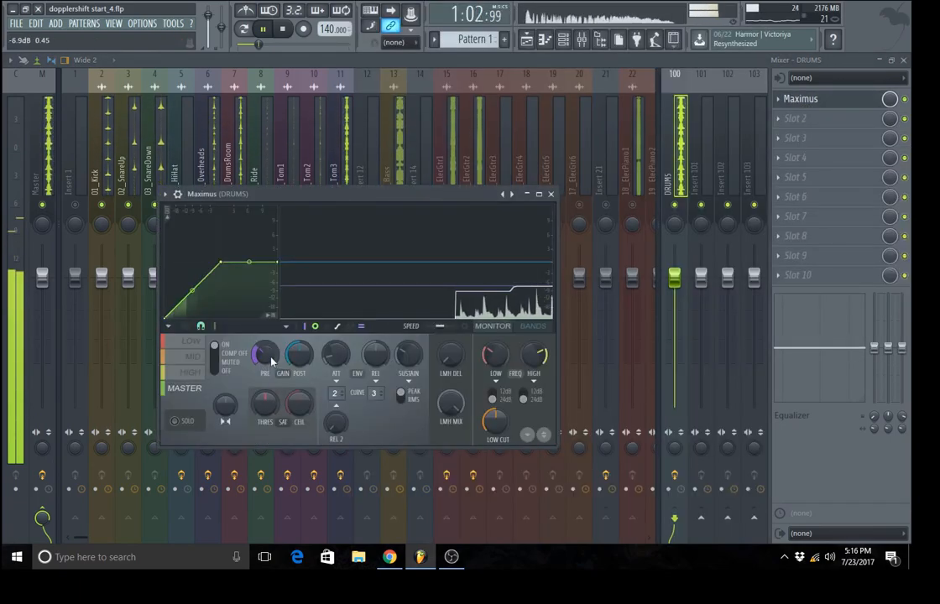
{"action": "left_click", "coordinate": [512, 196]}
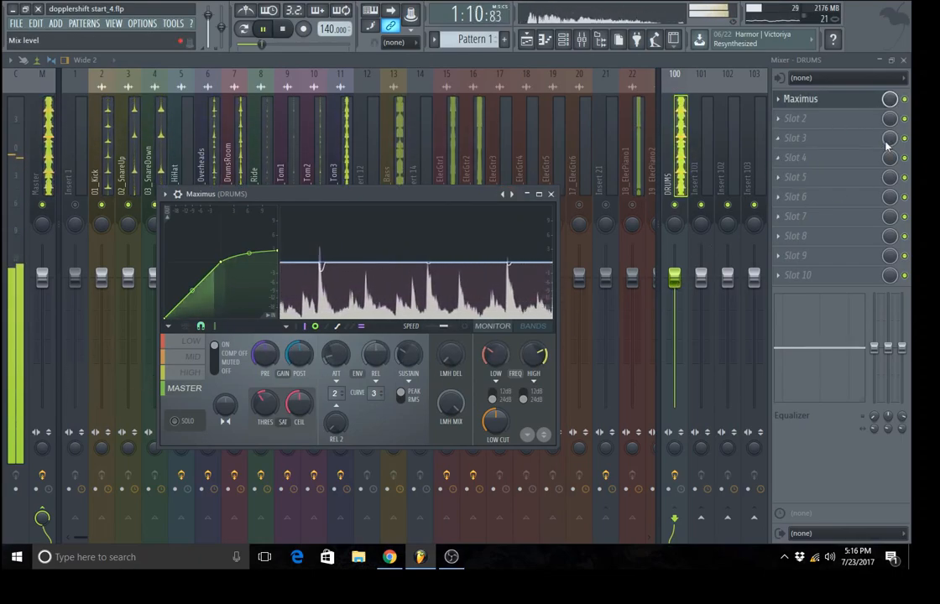
{"action": "left_click", "coordinate": [906, 100]}
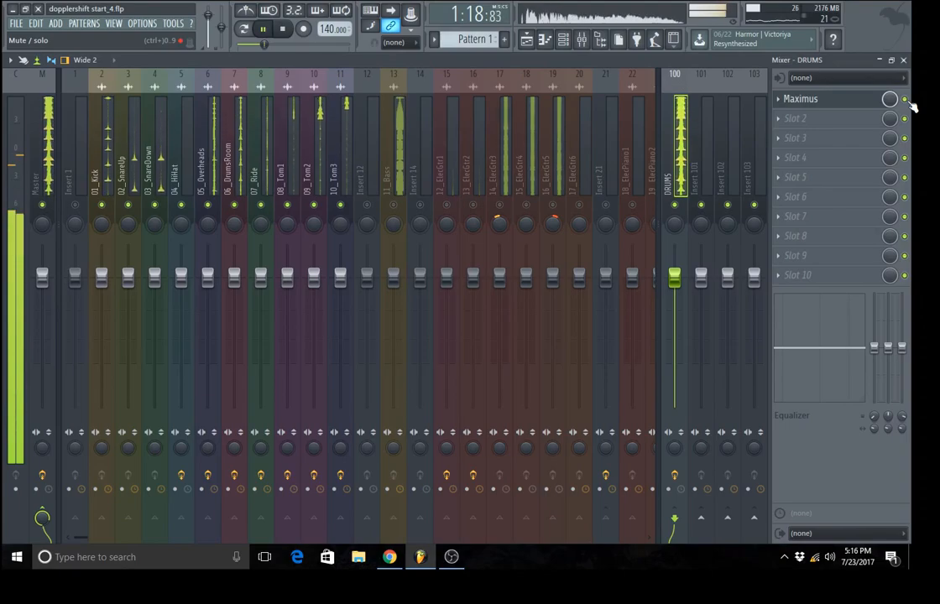
Step: Reopen Maximus and load the "Punchy drums 3" preset
{"action": "left_click", "coordinate": [849, 103]}
{"action": "left_click", "coordinate": [512, 194]}
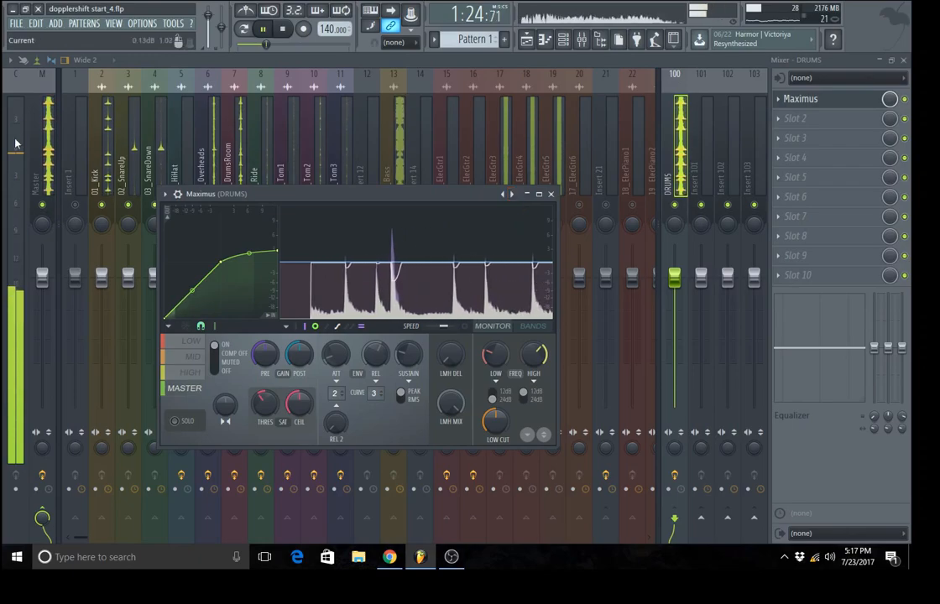
{"action": "right_click", "coordinate": [511, 195]}
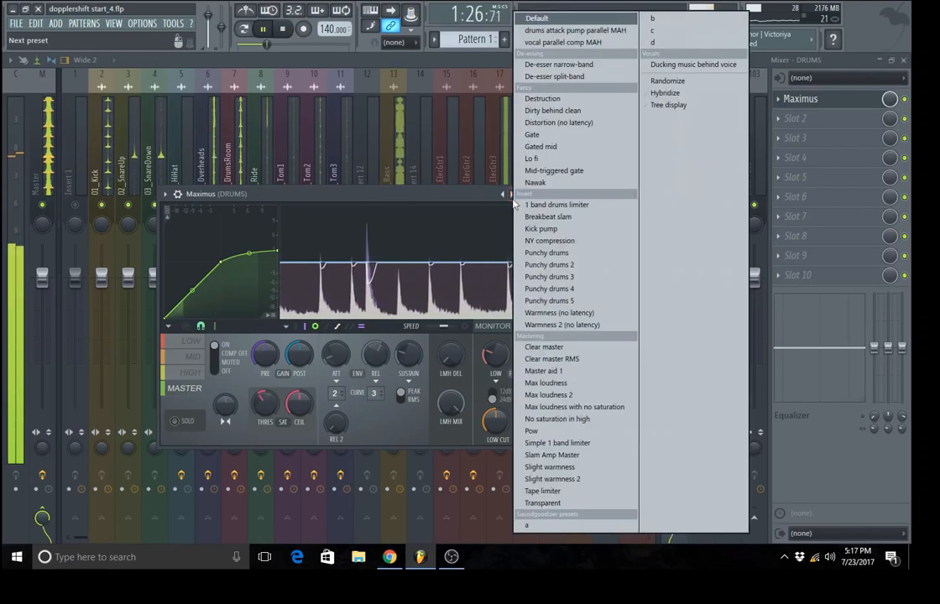
{"action": "left_click", "coordinate": [560, 278]}
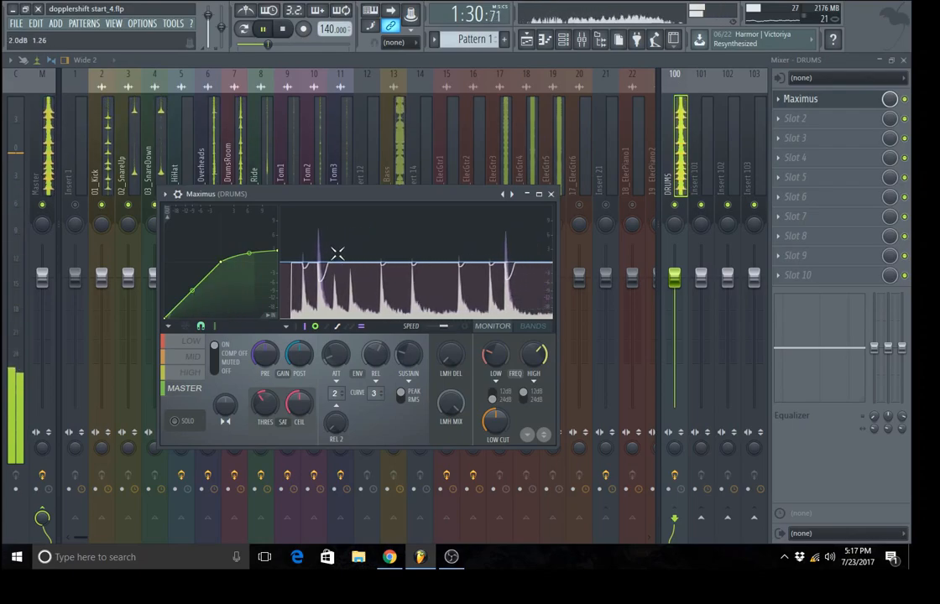
Step: Examine the low, mid and high bands of the preset, and lower the master band's pre gain
{"action": "left_click", "coordinate": [194, 345]}
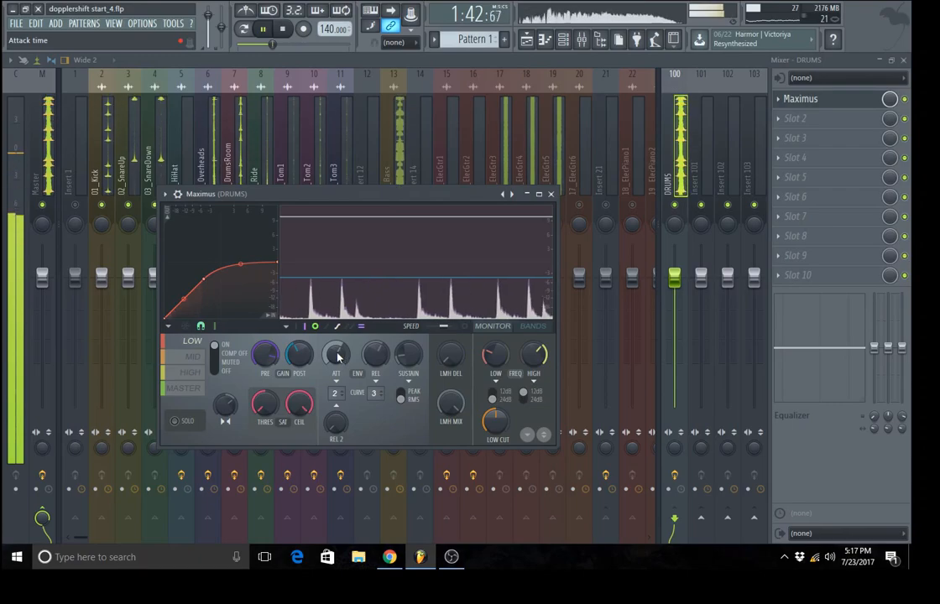
{"action": "left_click", "coordinate": [193, 357]}
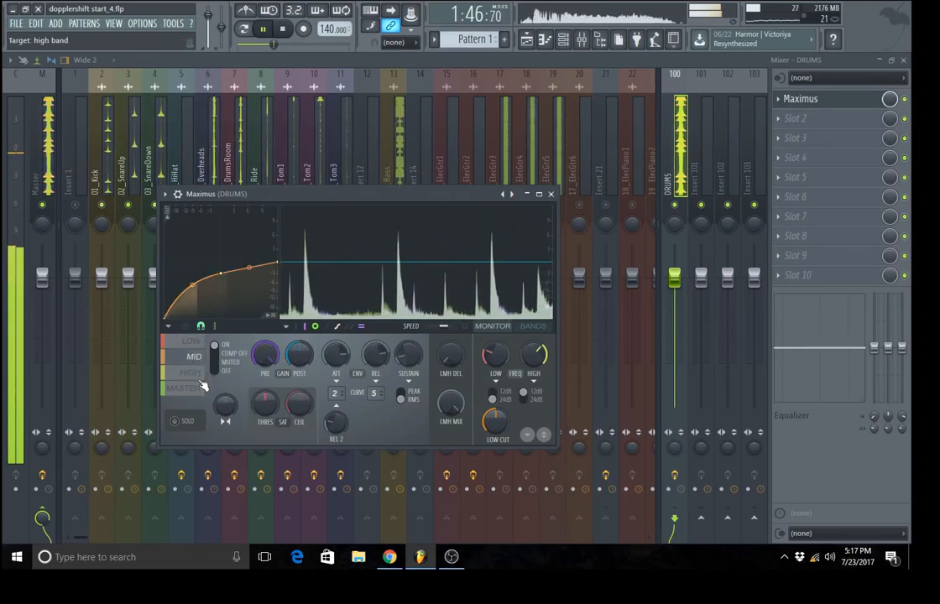
{"action": "left_click", "coordinate": [192, 391]}
{"action": "left_click", "coordinate": [185, 375]}
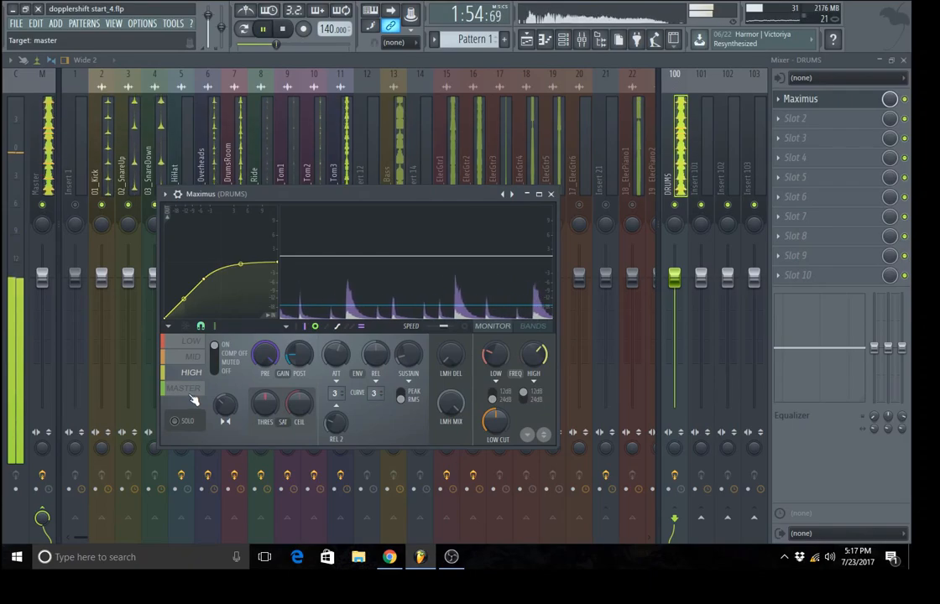
{"action": "left_click", "coordinate": [192, 390]}
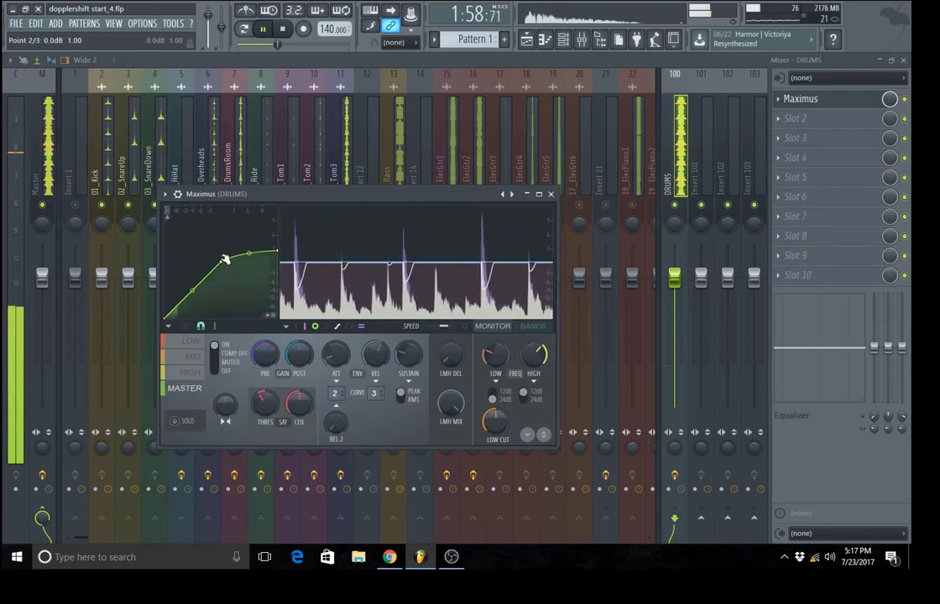
{"action": "left_click_drag", "start_coordinate": [225, 260], "coordinate": [263, 244]}
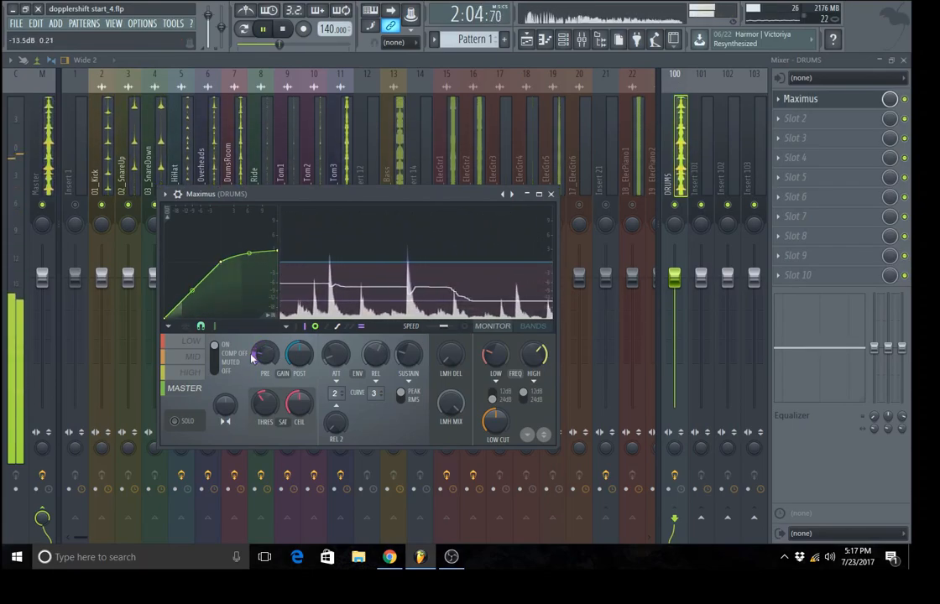
Step: Review the low, mid, high and master band curves during playback and compare the result with the bypassed drums
{"action": "left_click", "coordinate": [183, 343]}
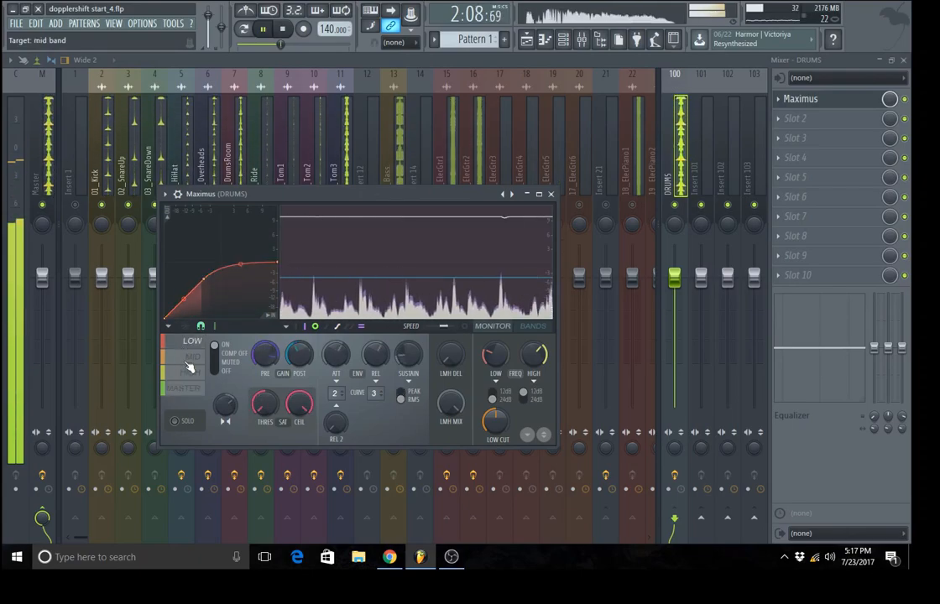
{"action": "left_click", "coordinate": [191, 357]}
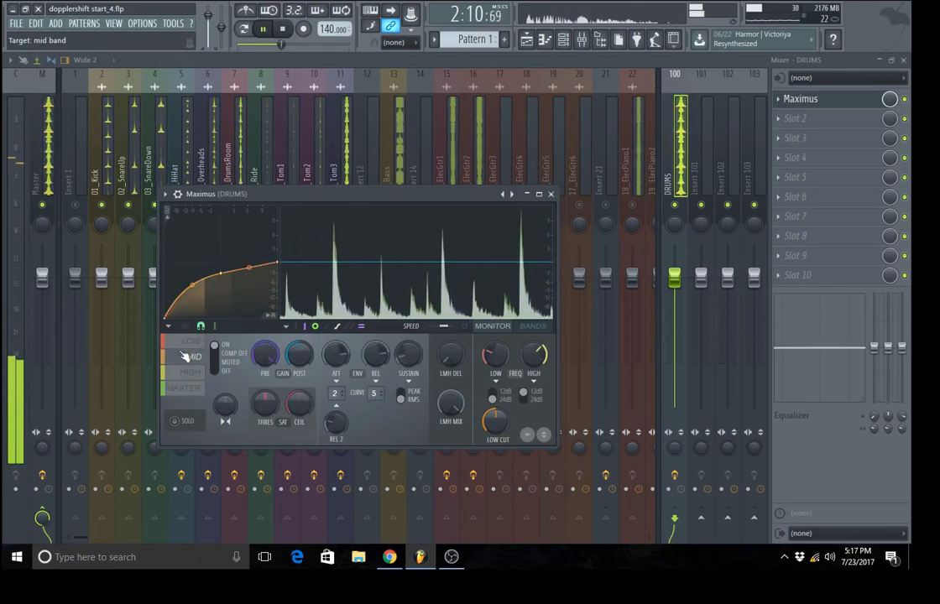
{"action": "left_click", "coordinate": [182, 344]}
{"action": "left_click", "coordinate": [190, 359]}
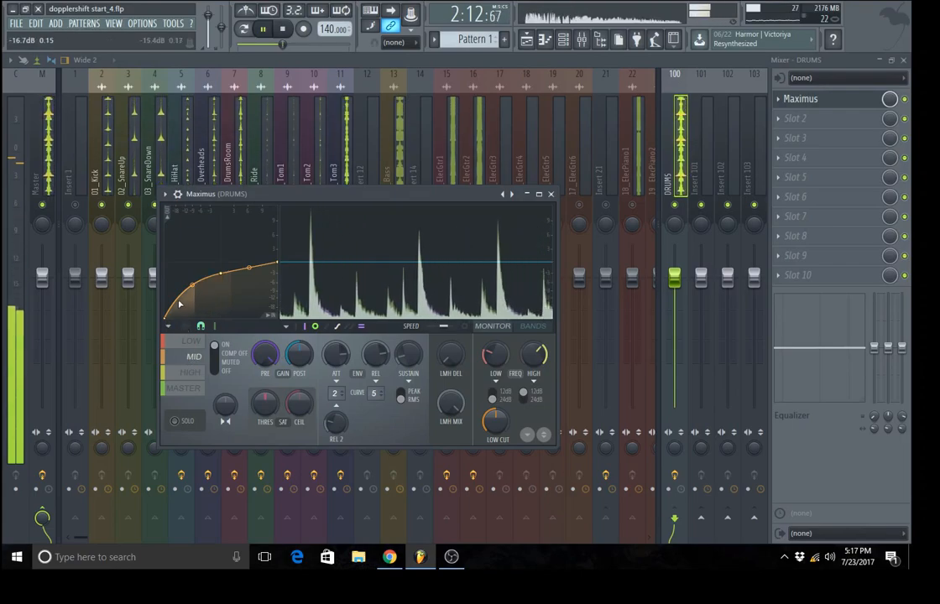
{"action": "left_click", "coordinate": [192, 374]}
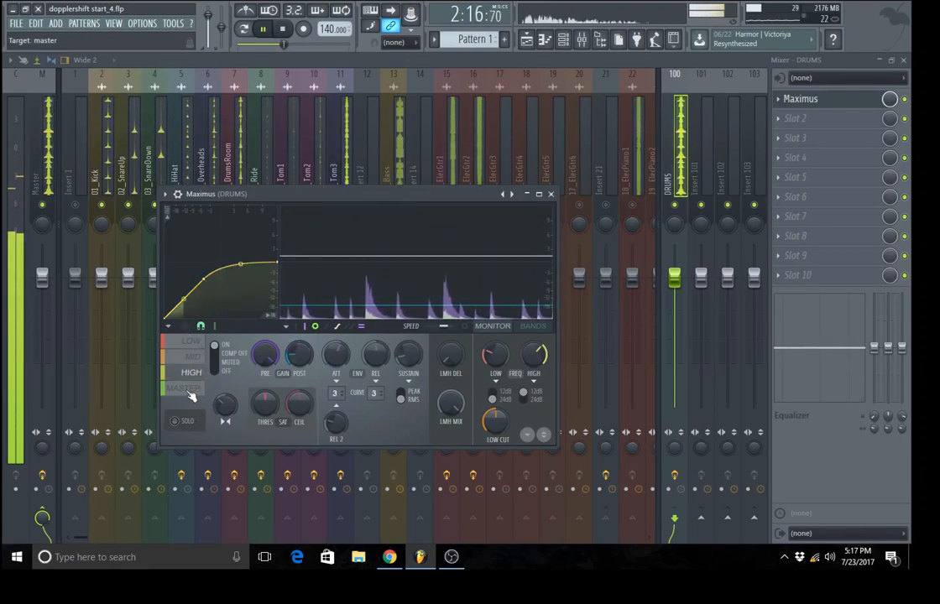
{"action": "left_click", "coordinate": [190, 390]}
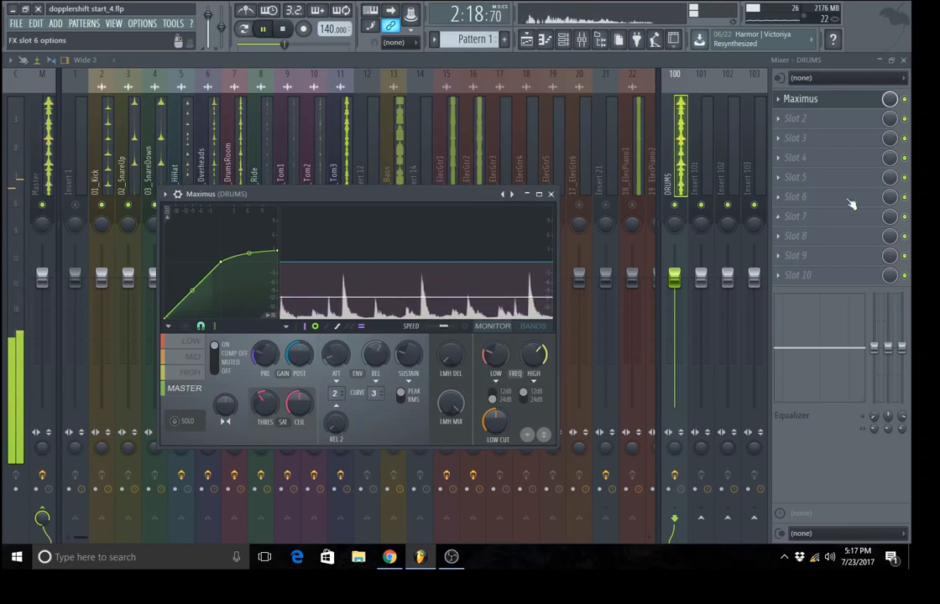
{"action": "left_click", "coordinate": [905, 105]}
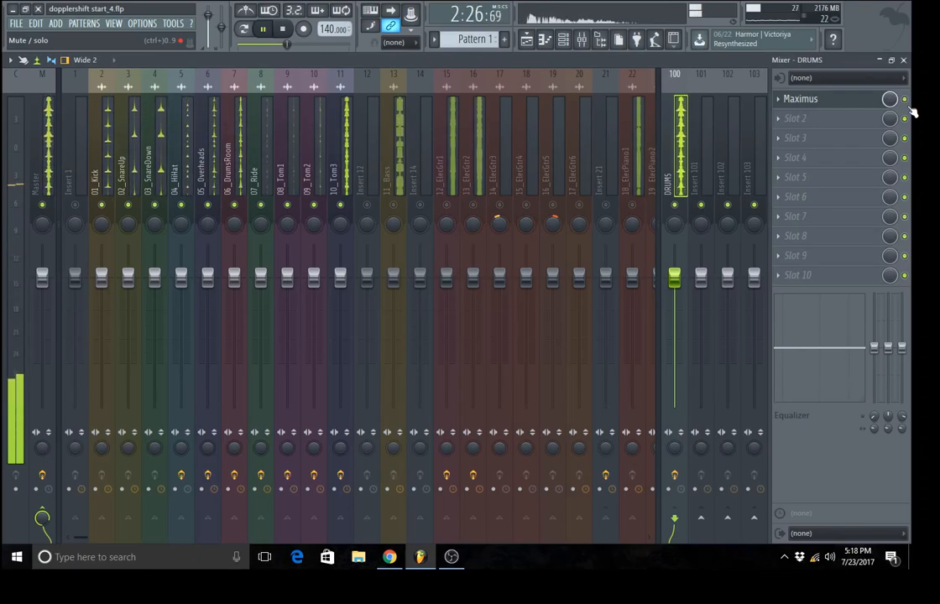
Step: Reopen Maximus, load the "Punchy drums 4" preset, and replay the song from about 0:32
{"action": "left_click", "coordinate": [860, 102]}
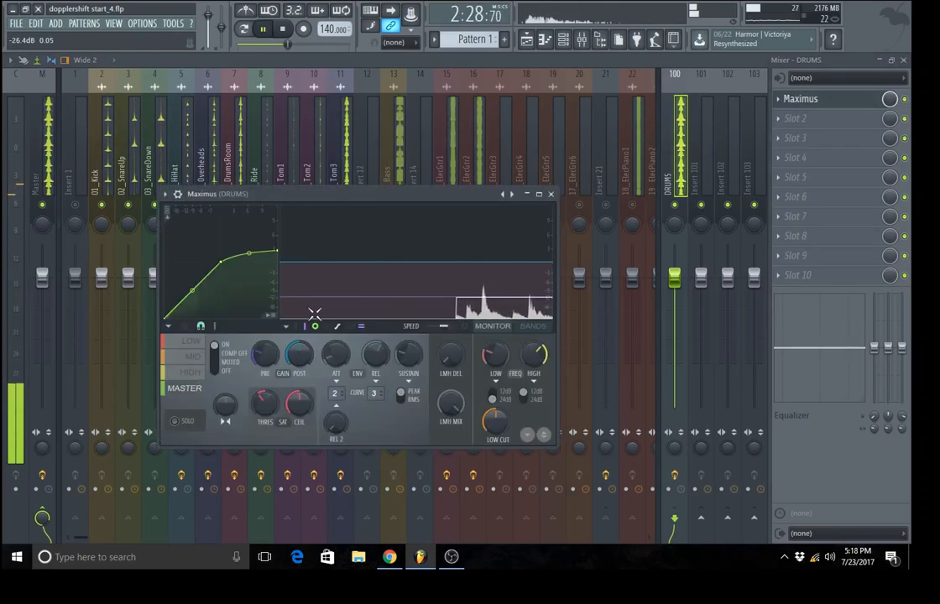
{"action": "right_click", "coordinate": [511, 194]}
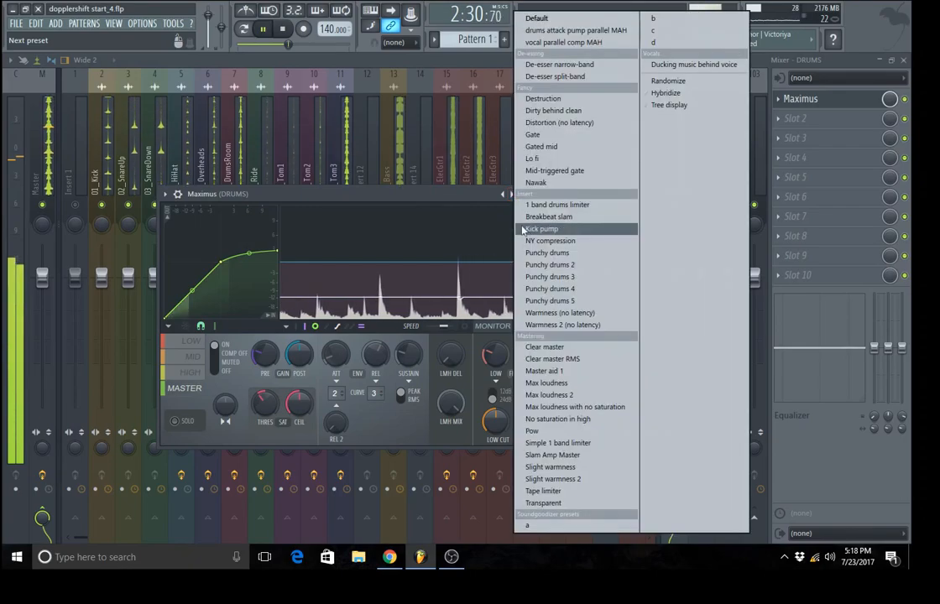
{"action": "left_click", "coordinate": [545, 289]}
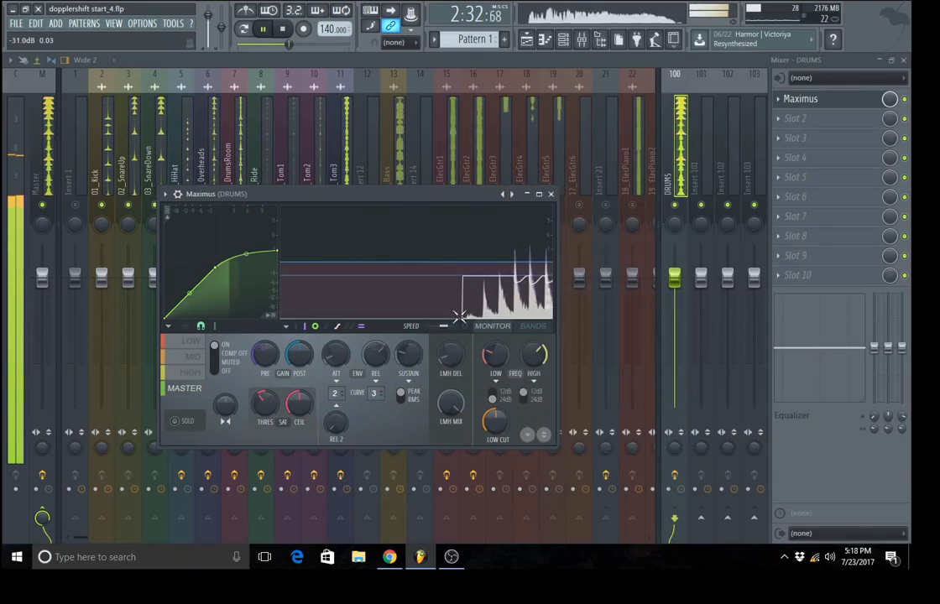
{"action": "left_click", "coordinate": [285, 30]}
{"action": "left_click", "coordinate": [262, 29]}
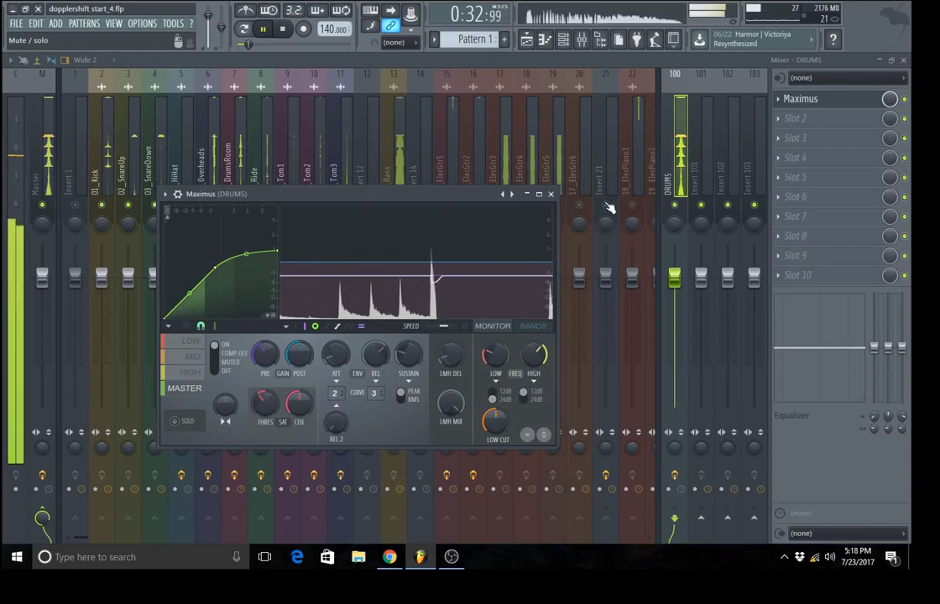
Step: Bypass Maximus to hear the dry drums, re-enable it, and reopen its window
{"action": "left_click", "coordinate": [907, 100]}
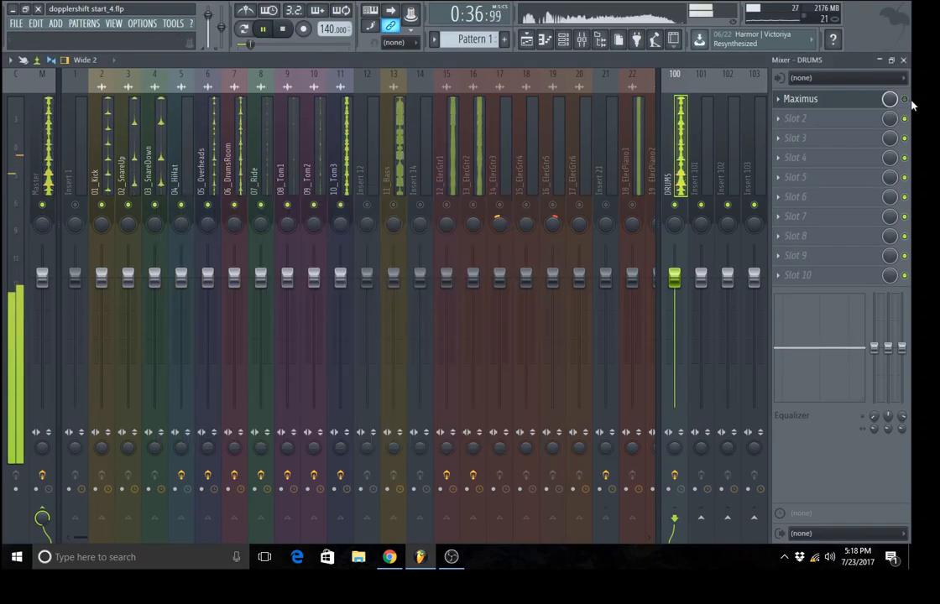
{"action": "left_click", "coordinate": [906, 100]}
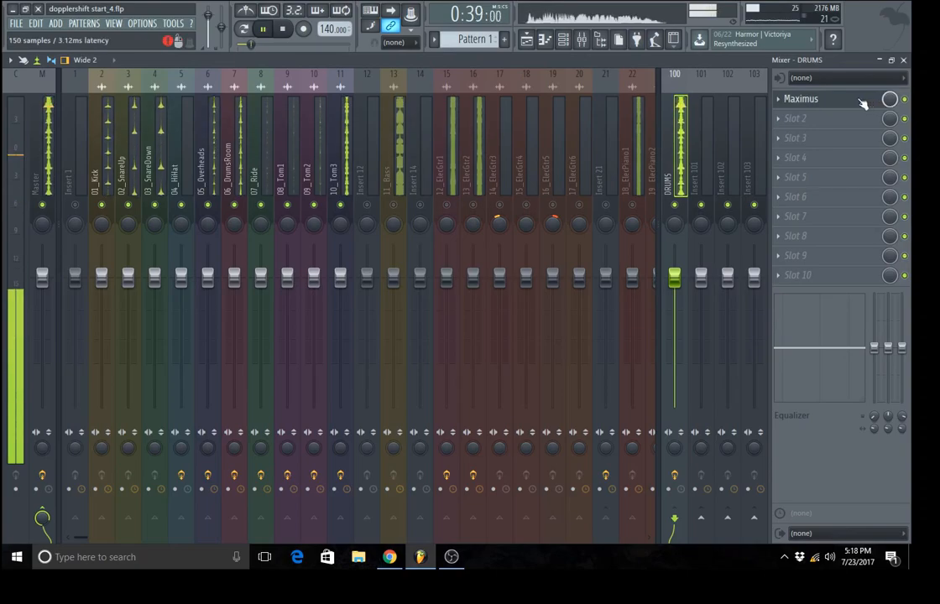
{"action": "left_click", "coordinate": [803, 99]}
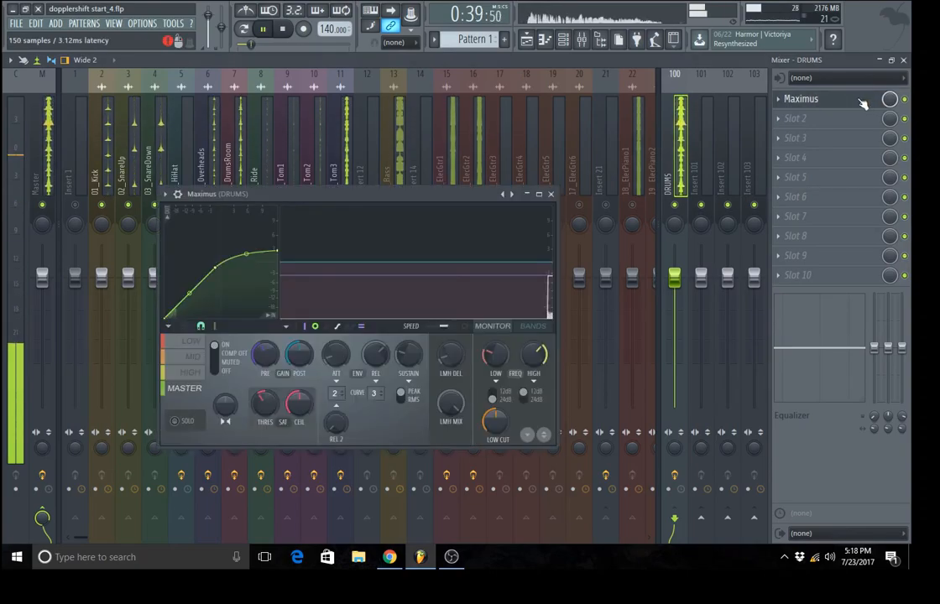
Step: Examine the low, mid, high and master bands during playback, stop the song, and check the mid band's attack time
{"action": "left_click", "coordinate": [194, 344]}
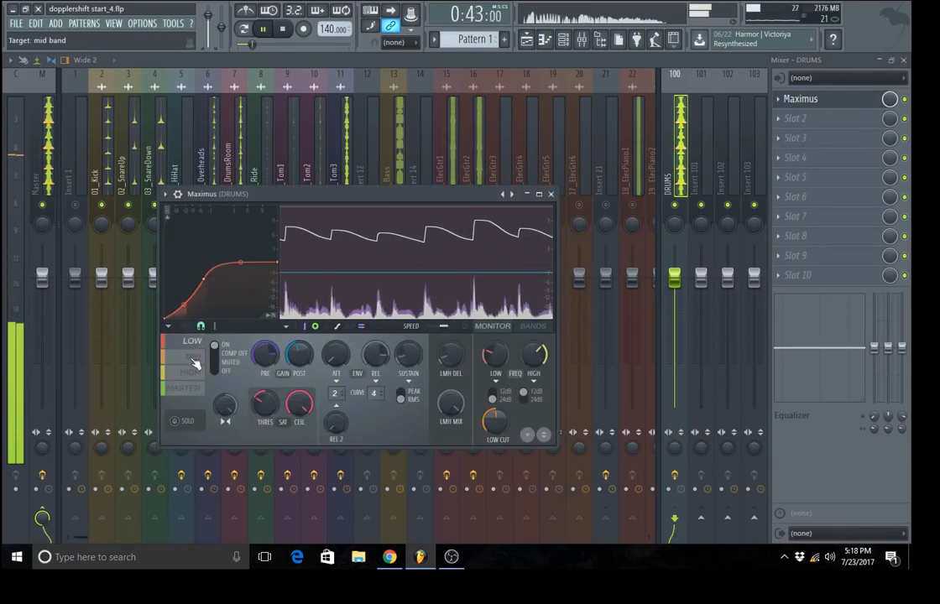
{"action": "left_click", "coordinate": [194, 360]}
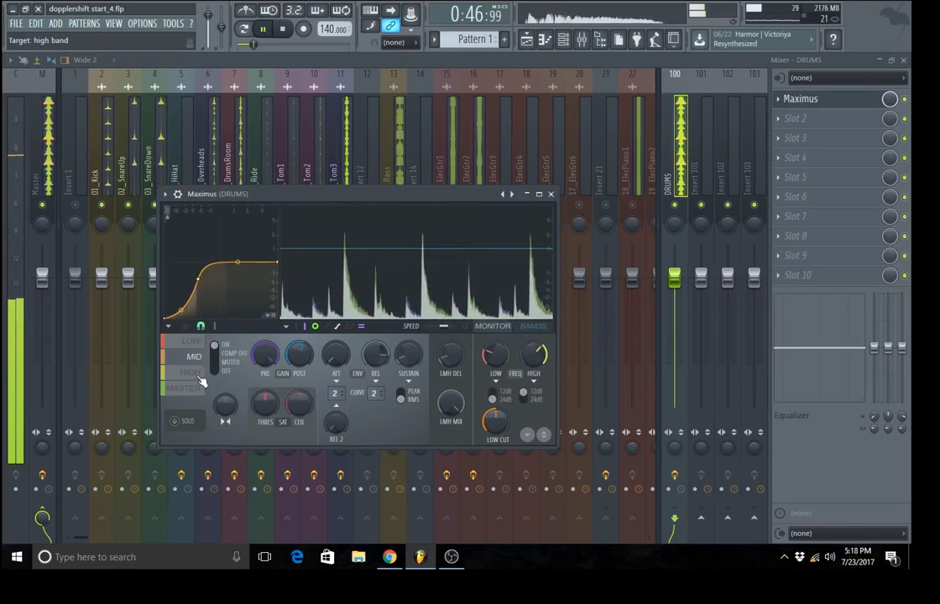
{"action": "left_click", "coordinate": [200, 377]}
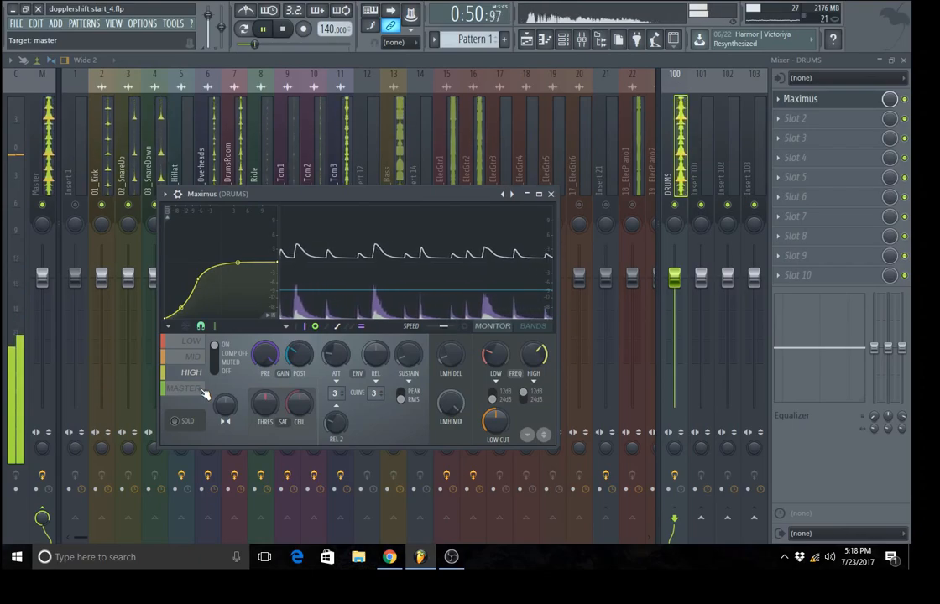
{"action": "left_click", "coordinate": [205, 392]}
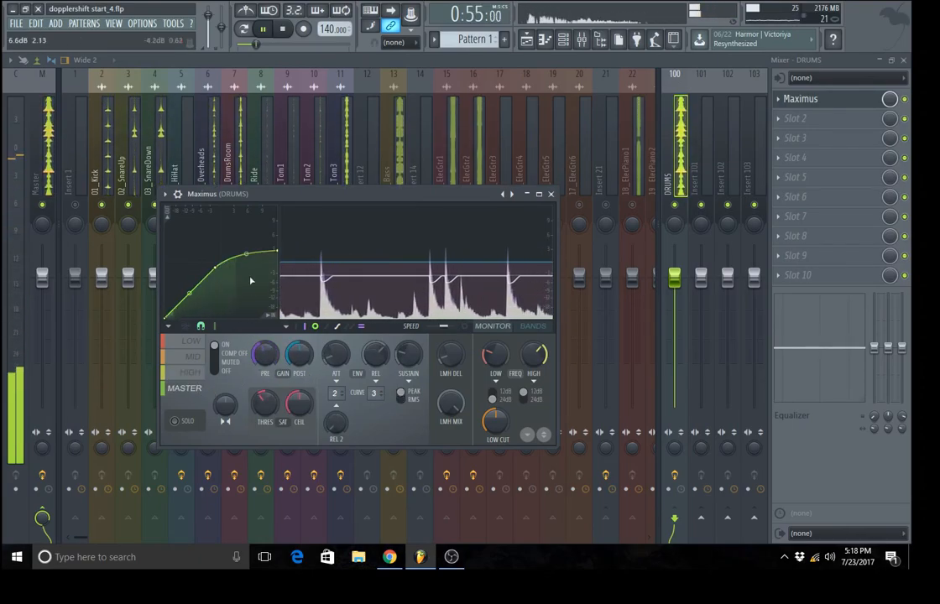
{"action": "left_click", "coordinate": [284, 28]}
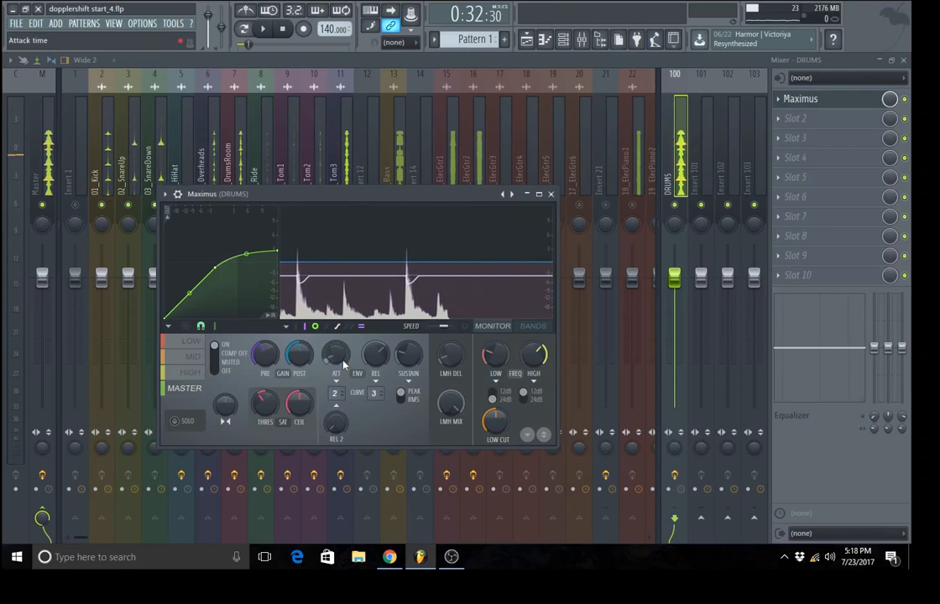
{"action": "left_click", "coordinate": [193, 357]}
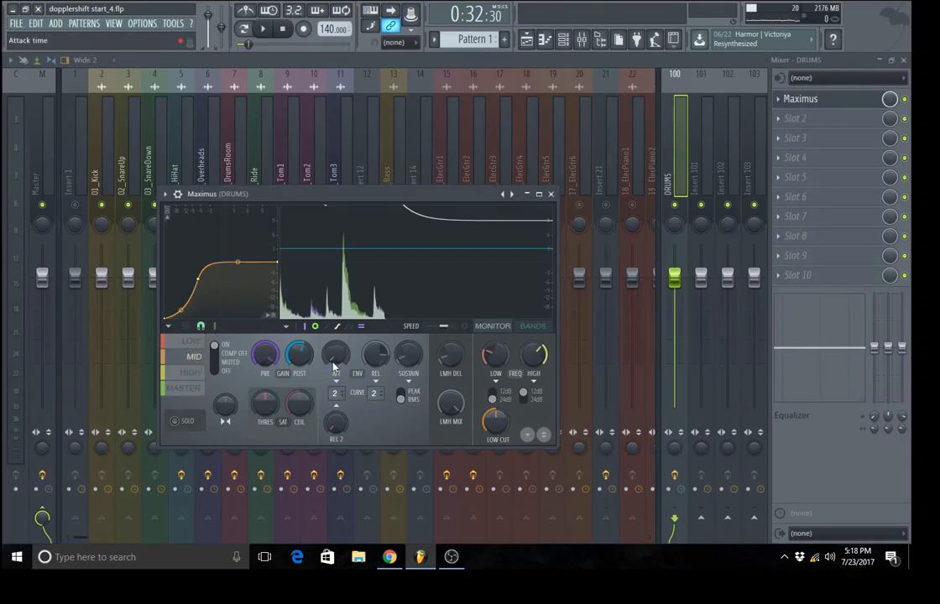
Step: Resume playback, review the master and mid bands, and shift the knee point of the low band's compression curve to a lower level
{"action": "left_click", "coordinate": [264, 30]}
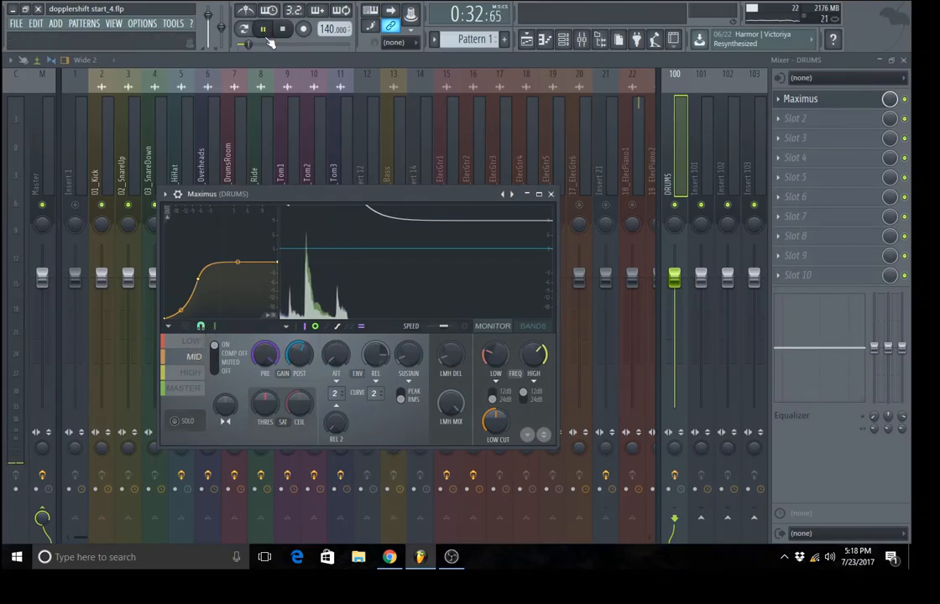
{"action": "left_click", "coordinate": [202, 384]}
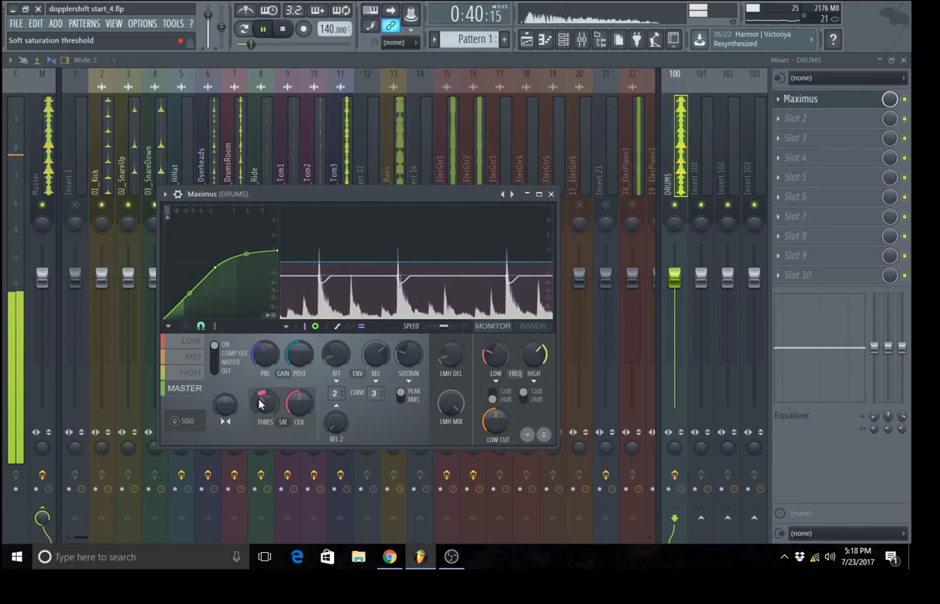
{"action": "left_click", "coordinate": [198, 357]}
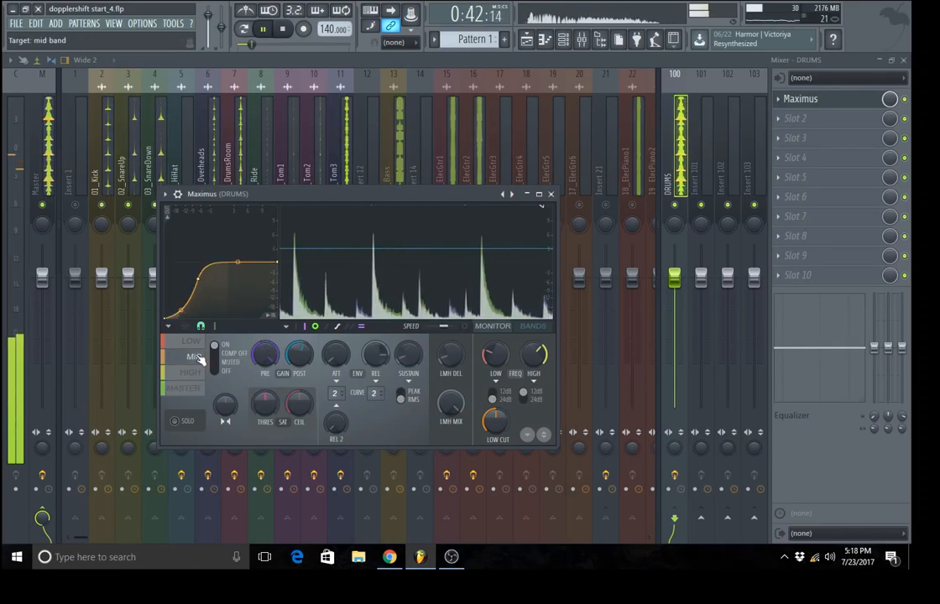
{"action": "left_click", "coordinate": [193, 341]}
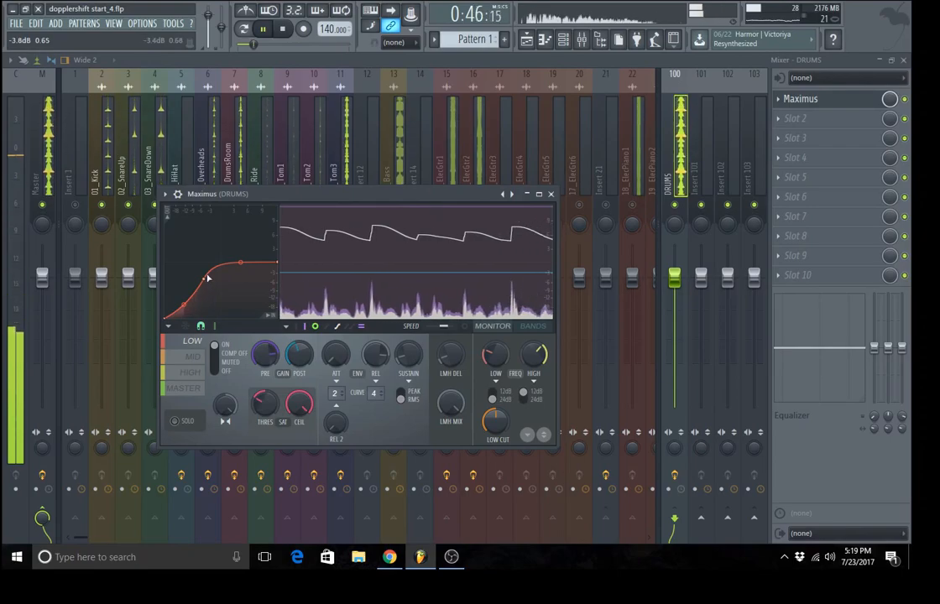
{"action": "mouse_move", "coordinate": [207, 279]}
{"action": "left_mouse_down"}
{"action": "mouse_move", "coordinate": [206, 326]}
{"action": "mouse_move", "coordinate": [186, 281]}
{"action": "mouse_move", "coordinate": [172, 286]}
{"action": "mouse_move", "coordinate": [192, 280]}
{"action": "mouse_move", "coordinate": [185, 275]}
{"action": "mouse_move", "coordinate": [193, 285]}
{"action": "left_mouse_up"}
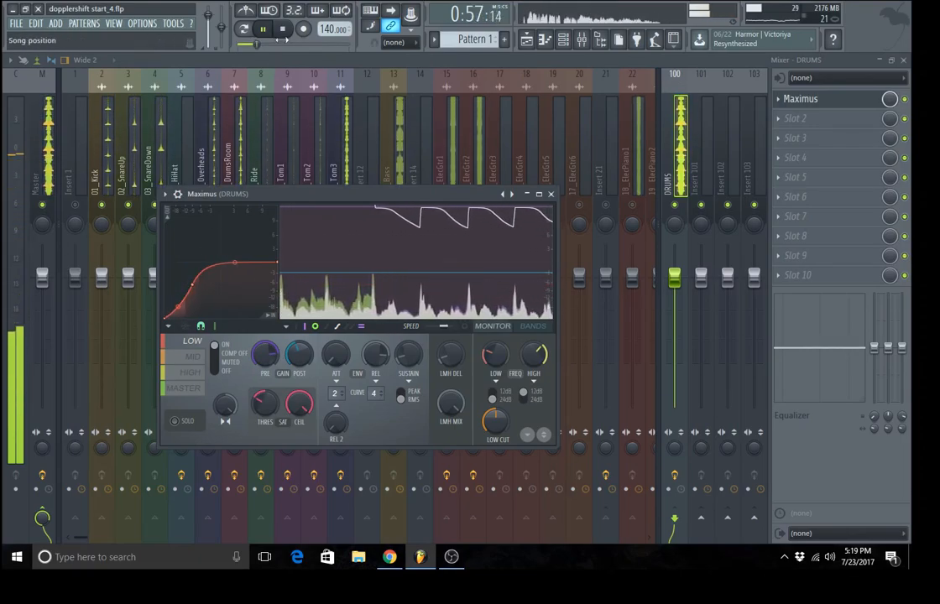
Step: Stop the song and review the mid, high and master bands of the current preset
{"action": "key", "text": "space"}
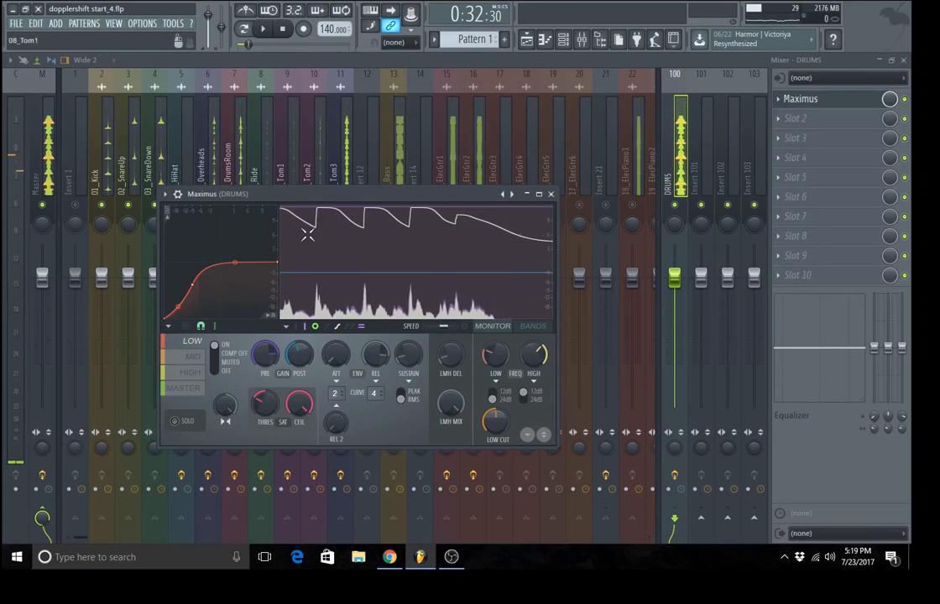
{"action": "left_click", "coordinate": [201, 363]}
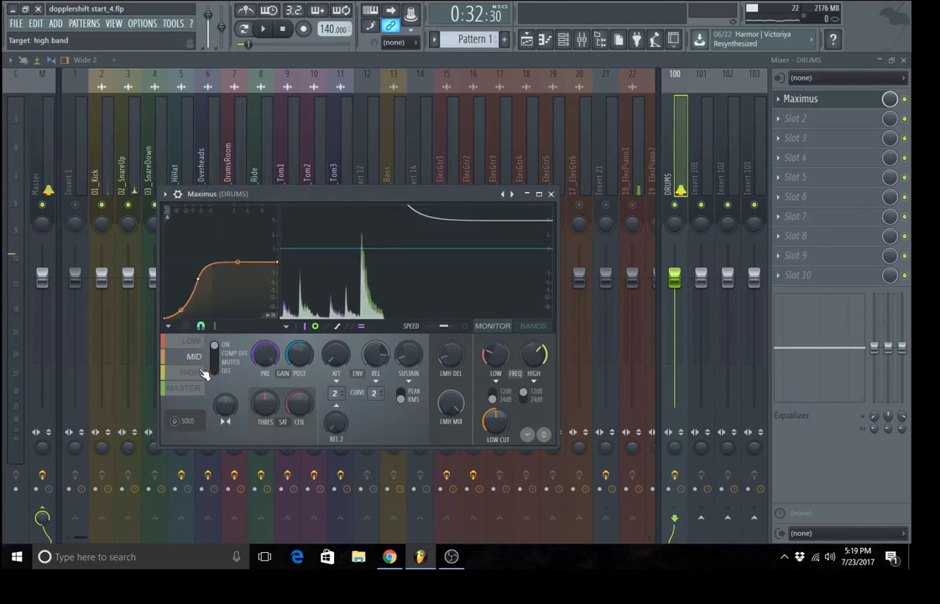
{"action": "left_click", "coordinate": [203, 375]}
{"action": "left_click", "coordinate": [200, 389]}
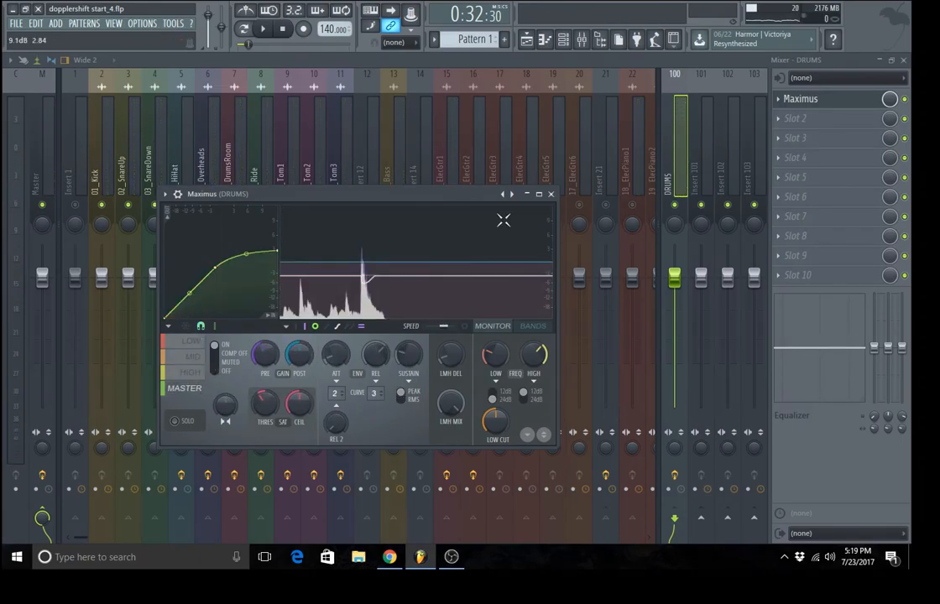
Step: Load the "Punchy drums 5" preset and review its low, mid, high and master bands while the song plays
{"action": "left_click", "coordinate": [513, 196]}
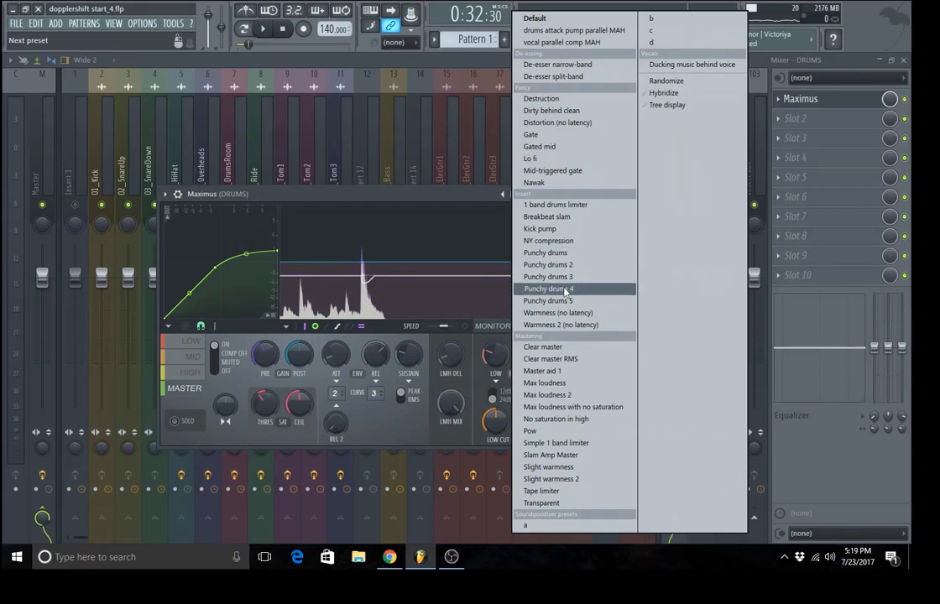
{"action": "left_click", "coordinate": [550, 300]}
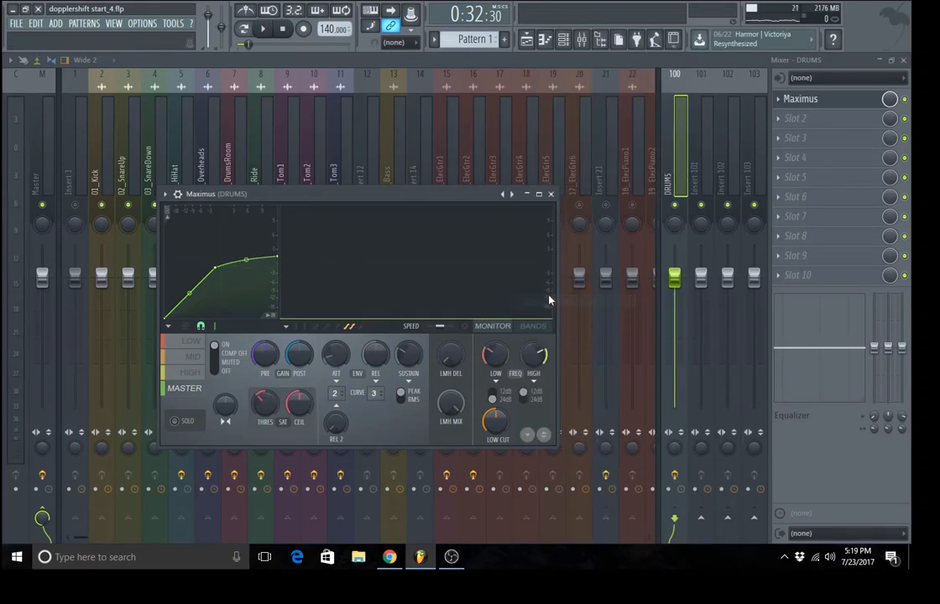
{"action": "left_click", "coordinate": [185, 345]}
{"action": "left_click", "coordinate": [186, 361]}
{"action": "left_click", "coordinate": [187, 373]}
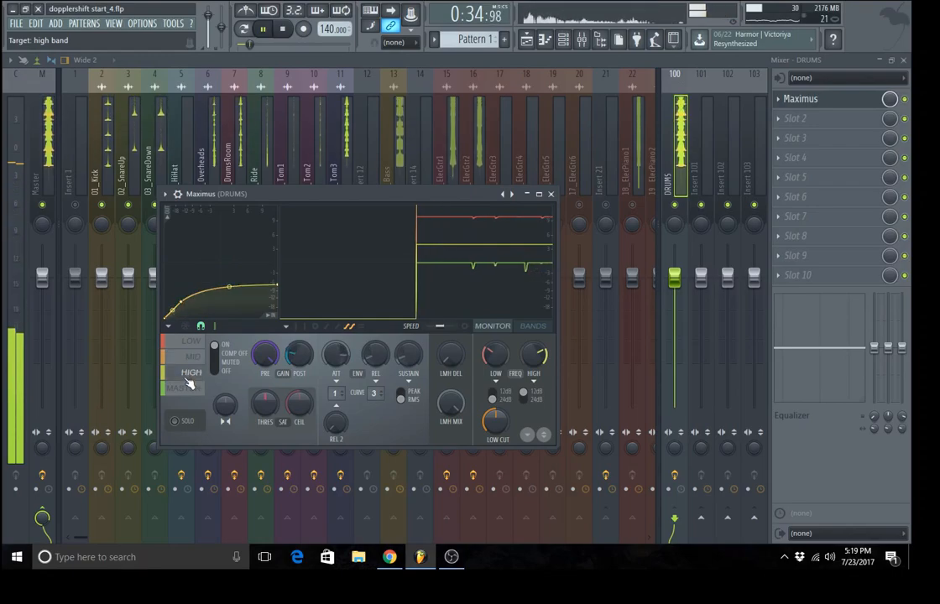
{"action": "left_click", "coordinate": [195, 390]}
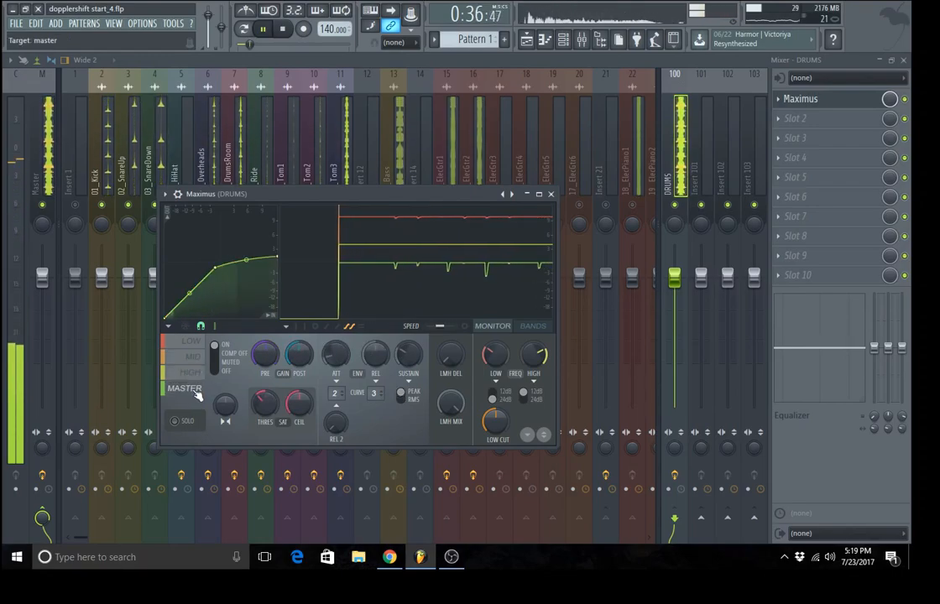
{"action": "left_click", "coordinate": [193, 347]}
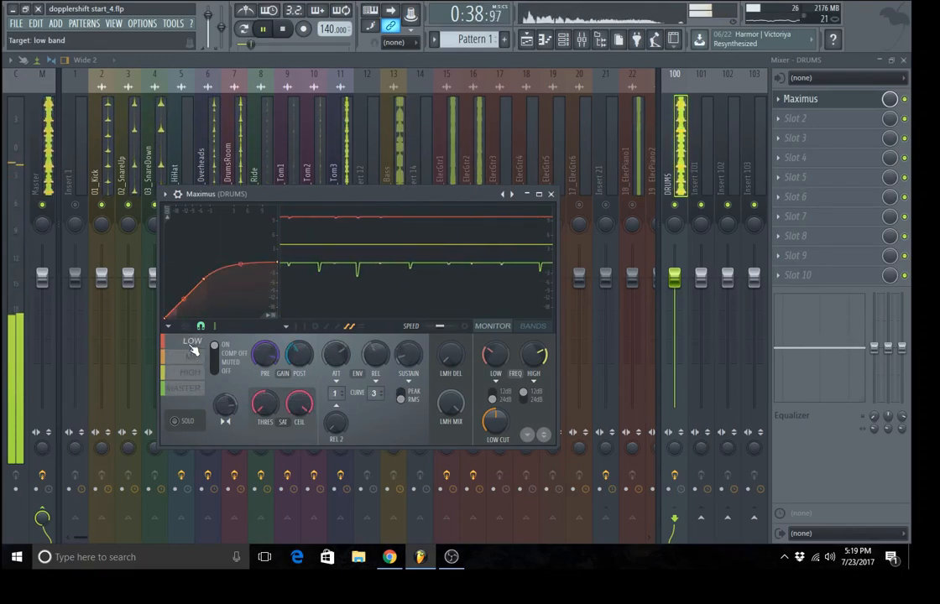
Step: Bypass Maximus to compare with the dry drums, re-enable it, and bring its window back
{"action": "left_click", "coordinate": [907, 99]}
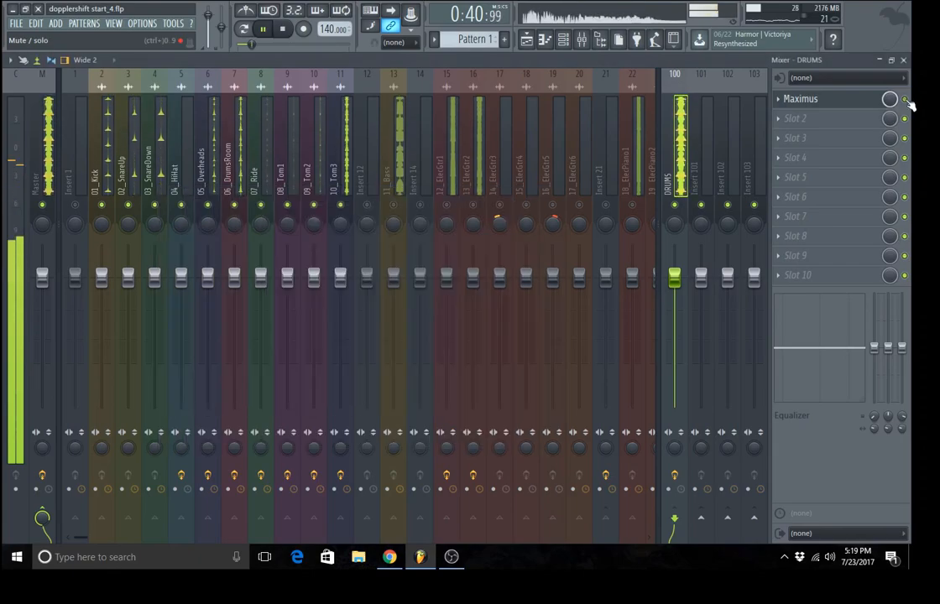
{"action": "left_click", "coordinate": [907, 99]}
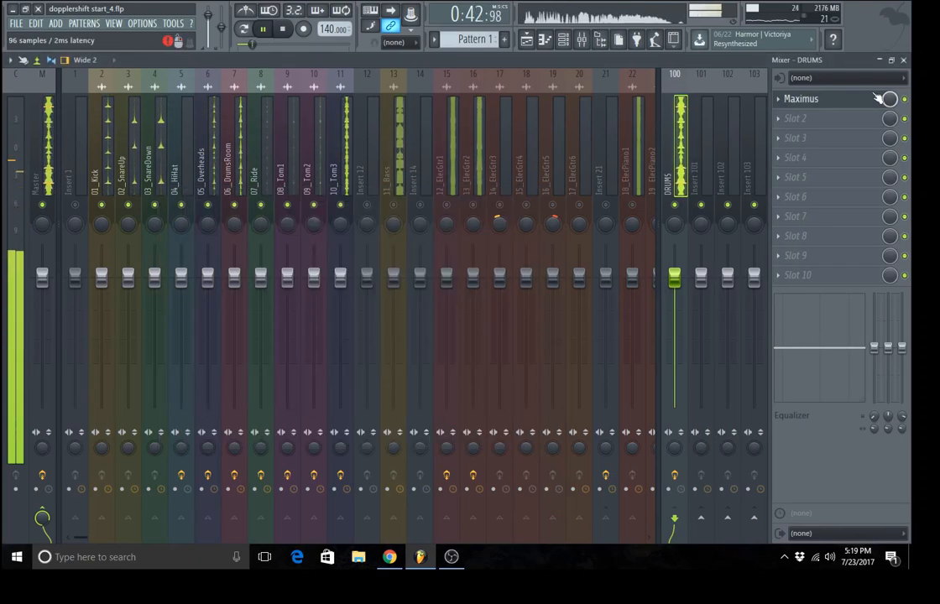
{"action": "left_click", "coordinate": [878, 98]}
Step: Lower the master band's pre gain while the song plays, and close and reopen the Maximus window
{"action": "left_click", "coordinate": [184, 388]}
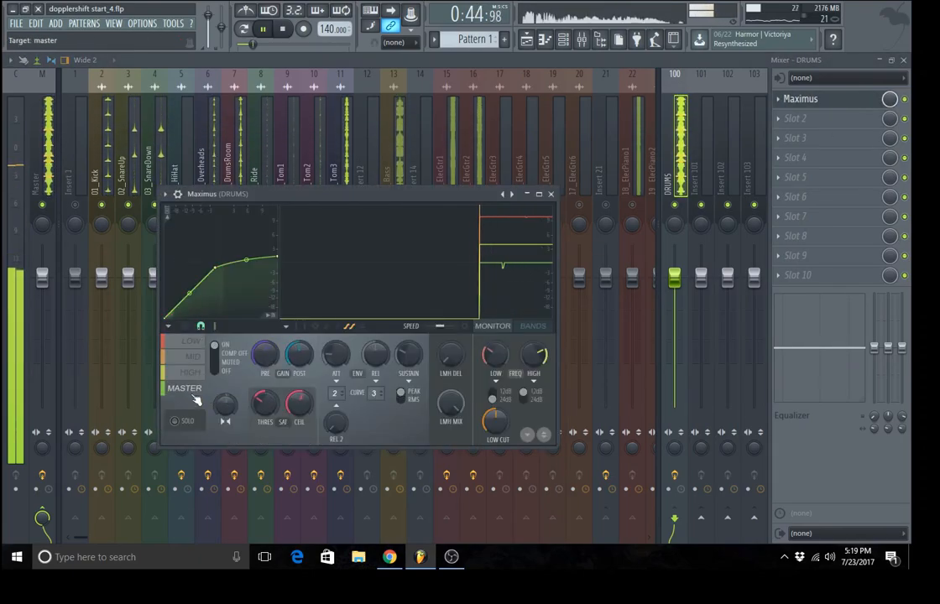
{"action": "left_click_drag", "start_coordinate": [263, 354], "coordinate": [263, 391]}
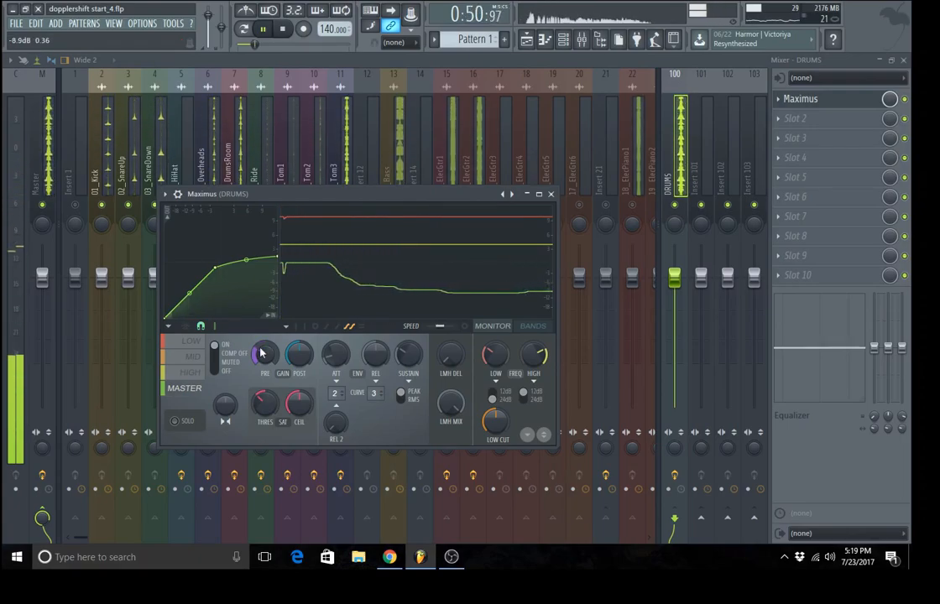
{"action": "key", "text": "Escape"}
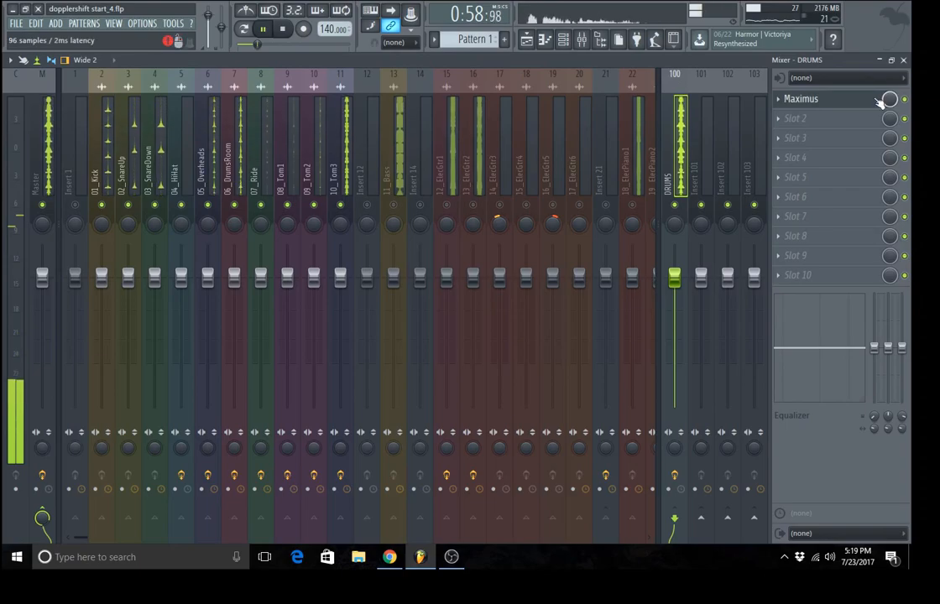
{"action": "left_click", "coordinate": [831, 98]}
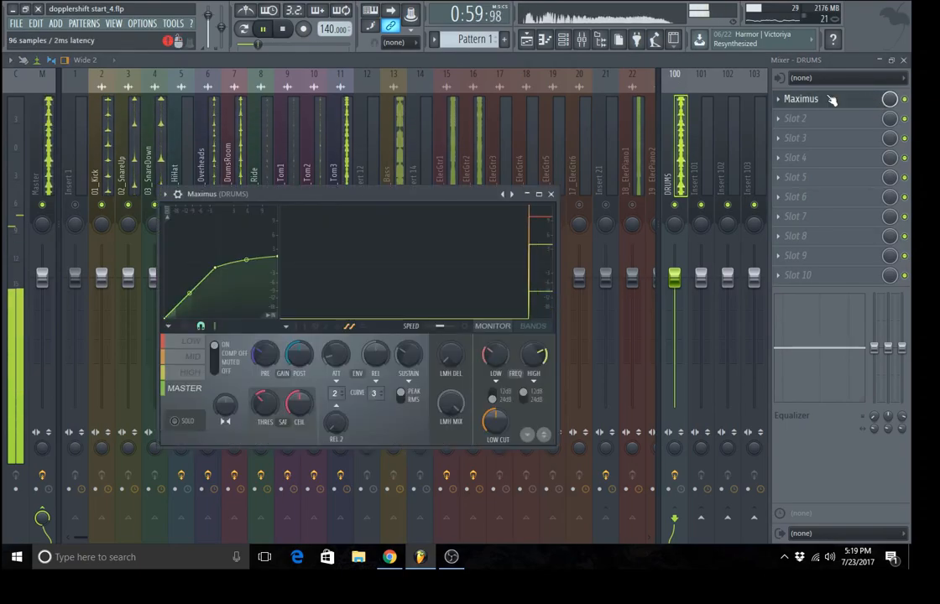
Step: Audition the "Warmness (no latency)" preset followed by "Warmness 2 (no latency)"
{"action": "right_click", "coordinate": [513, 195]}
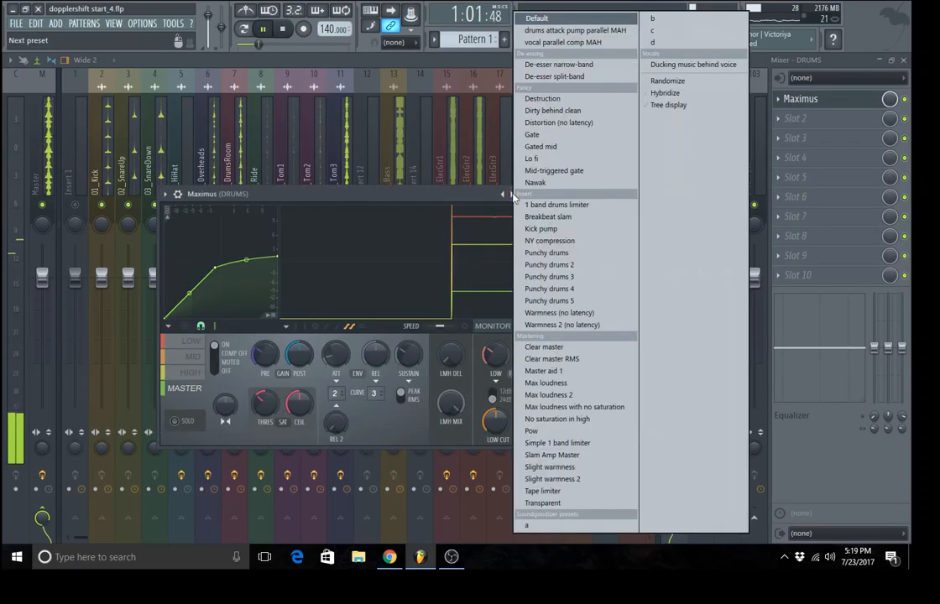
{"action": "left_click", "coordinate": [561, 313]}
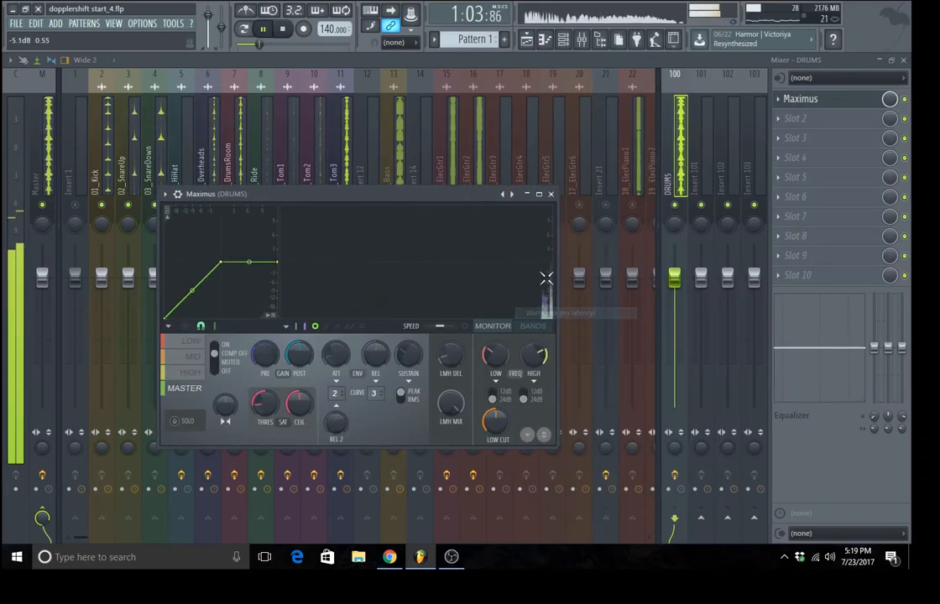
{"action": "left_click", "coordinate": [511, 194]}
Step: Load the "Punchy drums" preset, try "Punchy drums 2", and go back to "Punchy drums"
{"action": "right_click", "coordinate": [509, 197]}
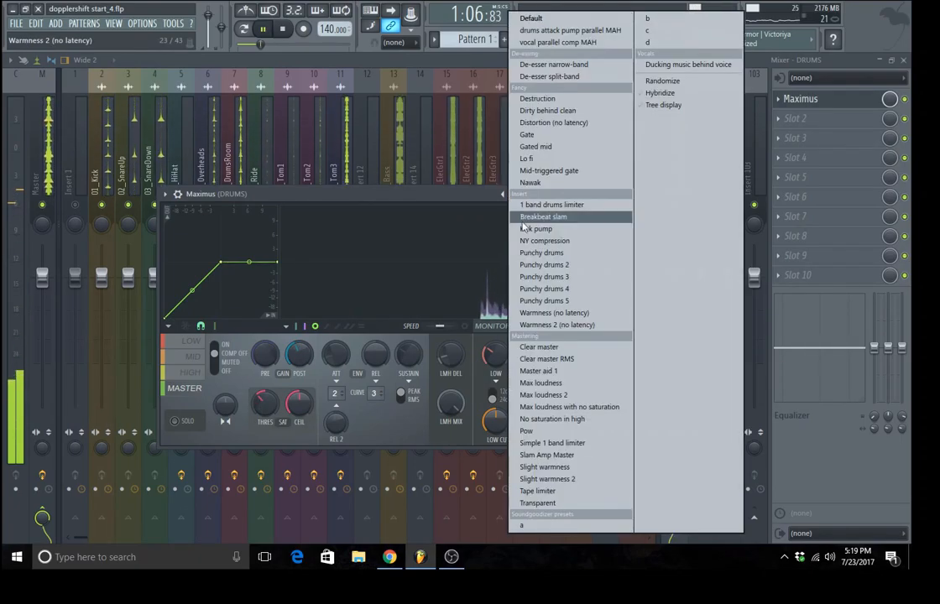
{"action": "left_click", "coordinate": [541, 252]}
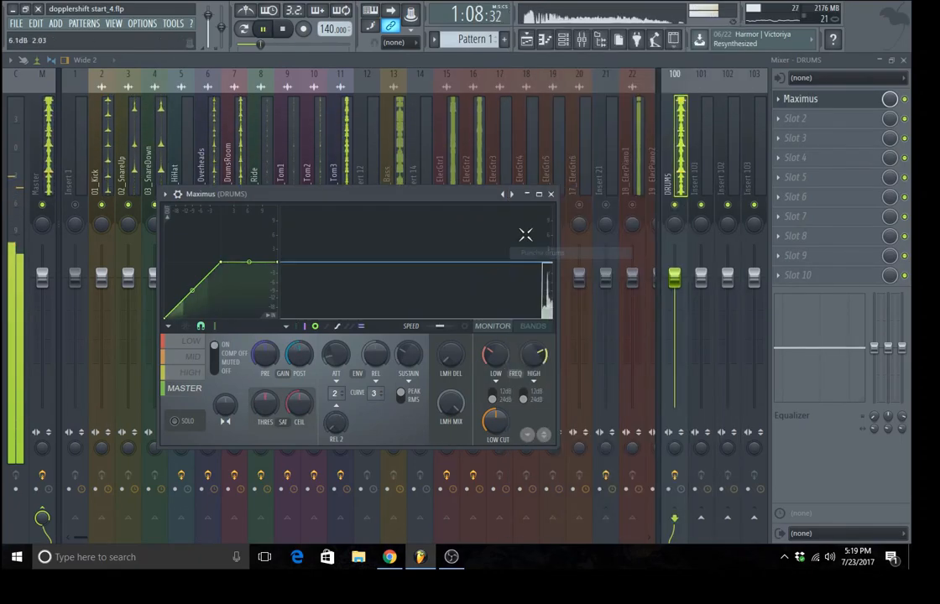
{"action": "left_click", "coordinate": [512, 194]}
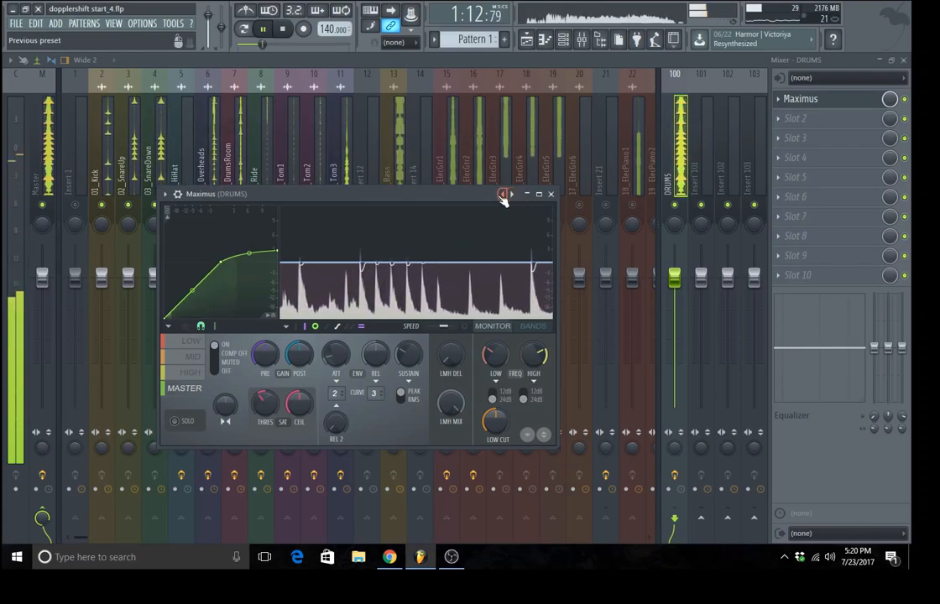
{"action": "left_click", "coordinate": [504, 194]}
Step: Restart the song from about 0:32 and reload the "Punchy drums" preset
{"action": "left_click", "coordinate": [284, 33]}
{"action": "left_click", "coordinate": [262, 30]}
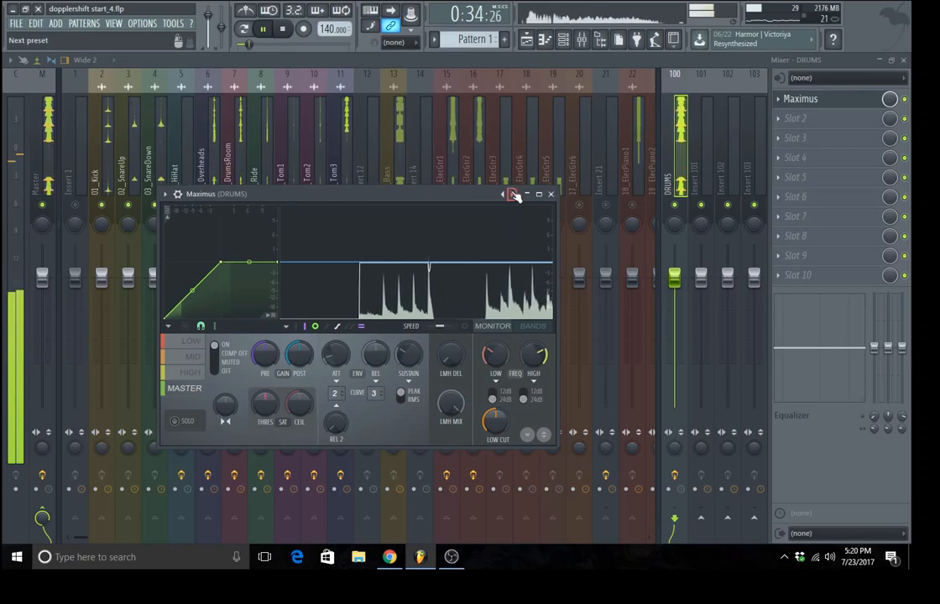
{"action": "right_click", "coordinate": [512, 193]}
{"action": "left_click", "coordinate": [547, 254]}
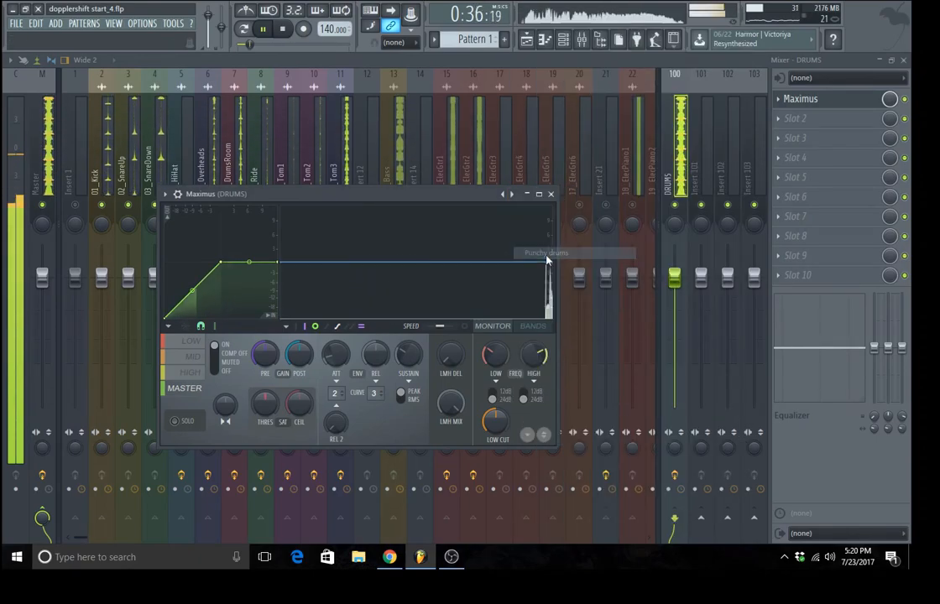
Step: Audition "Punchy drums 2" through "Punchy drums 5" in order, advance to "Warmness (no latency)", and stop the song
{"action": "left_click", "coordinate": [514, 194]}
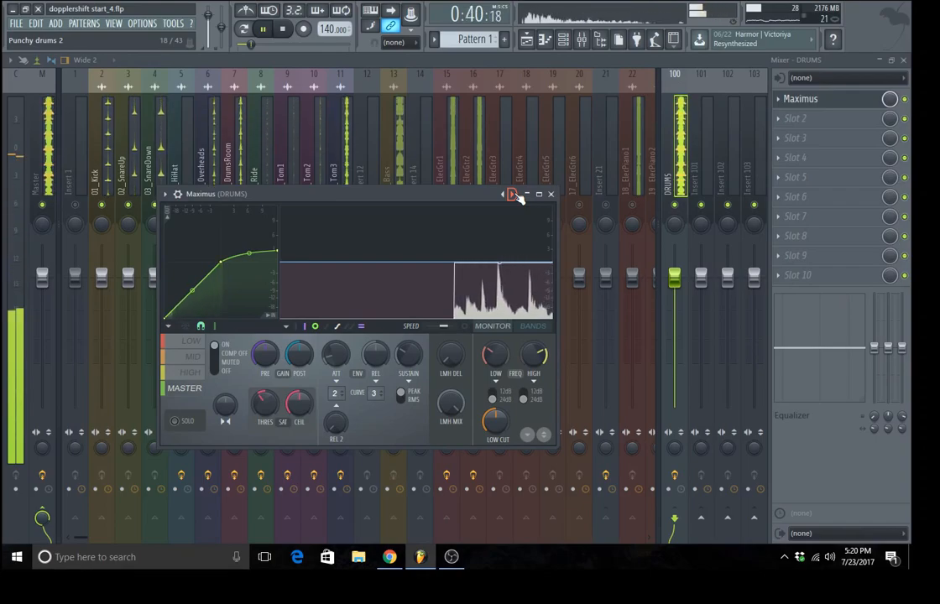
{"action": "left_click", "coordinate": [516, 194]}
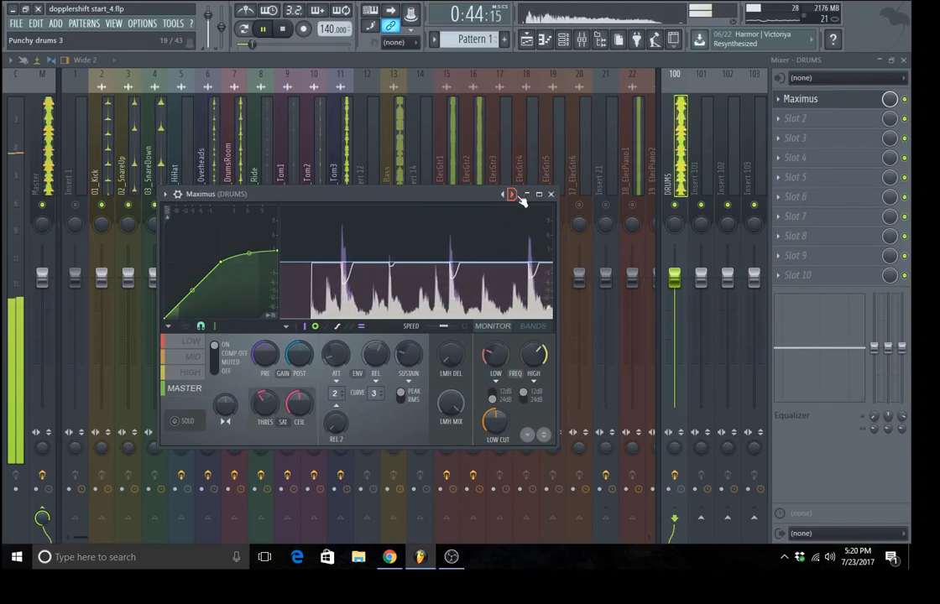
{"action": "left_click", "coordinate": [515, 194]}
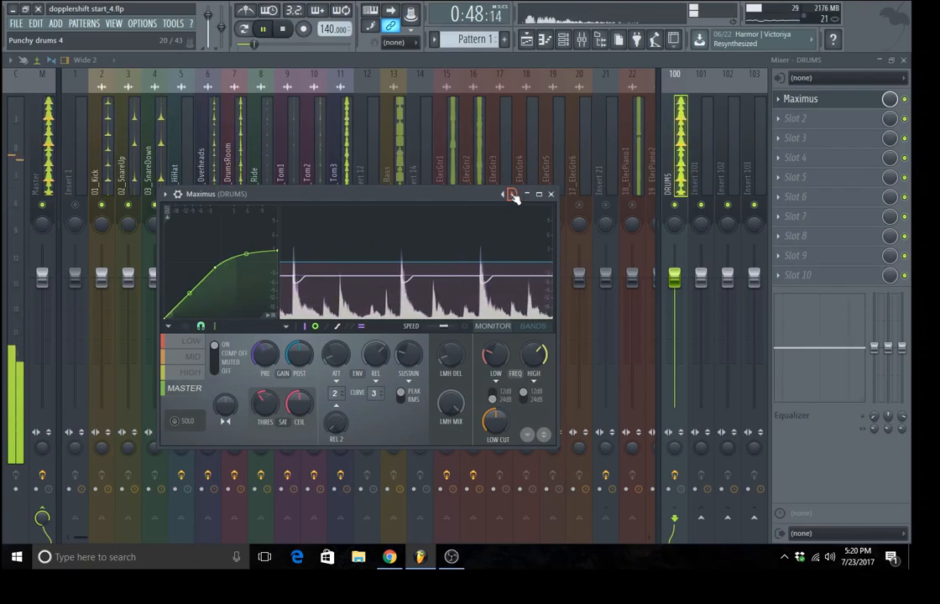
{"action": "left_click", "coordinate": [514, 195]}
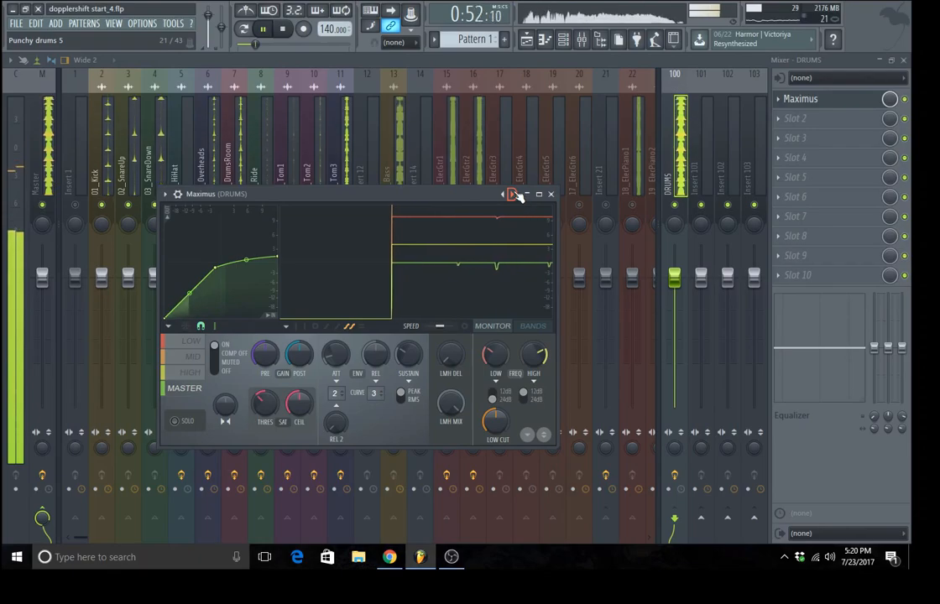
{"action": "left_click", "coordinate": [514, 194]}
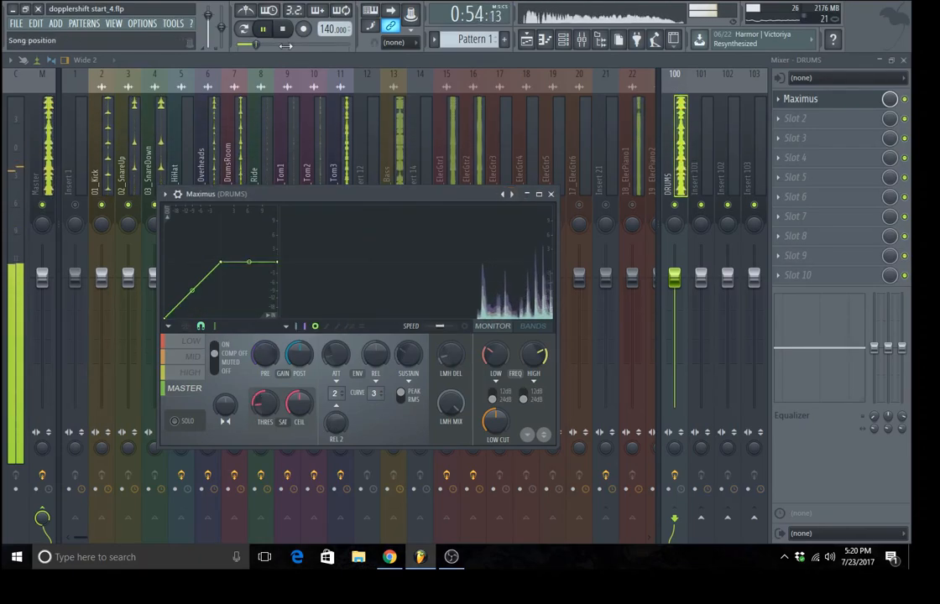
{"action": "key", "text": "space"}
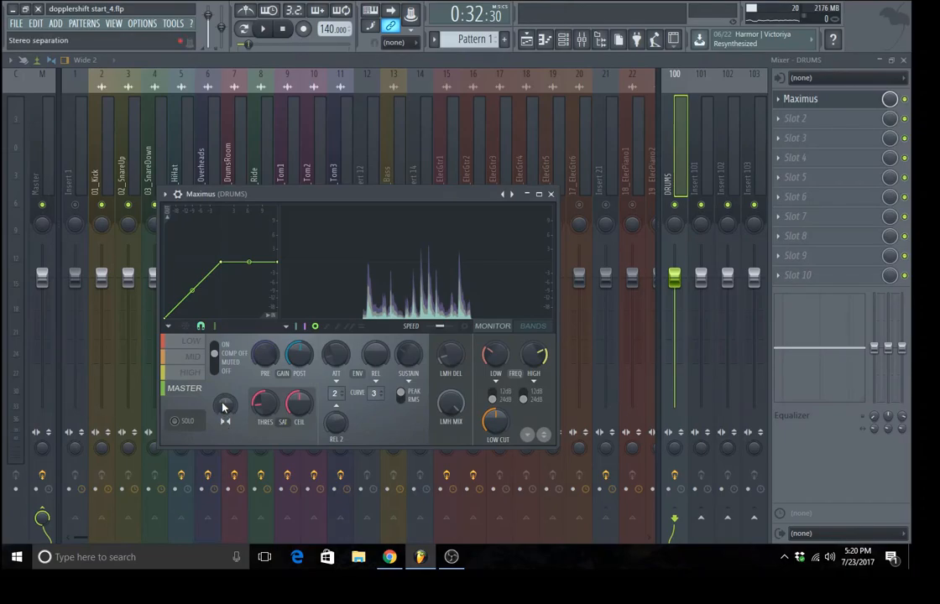
Step: Examine the stereo separation setting of the master, low, mid and high bands, and return to the master band
{"action": "left_click_drag", "start_coordinate": [228, 411], "coordinate": [228, 411]}
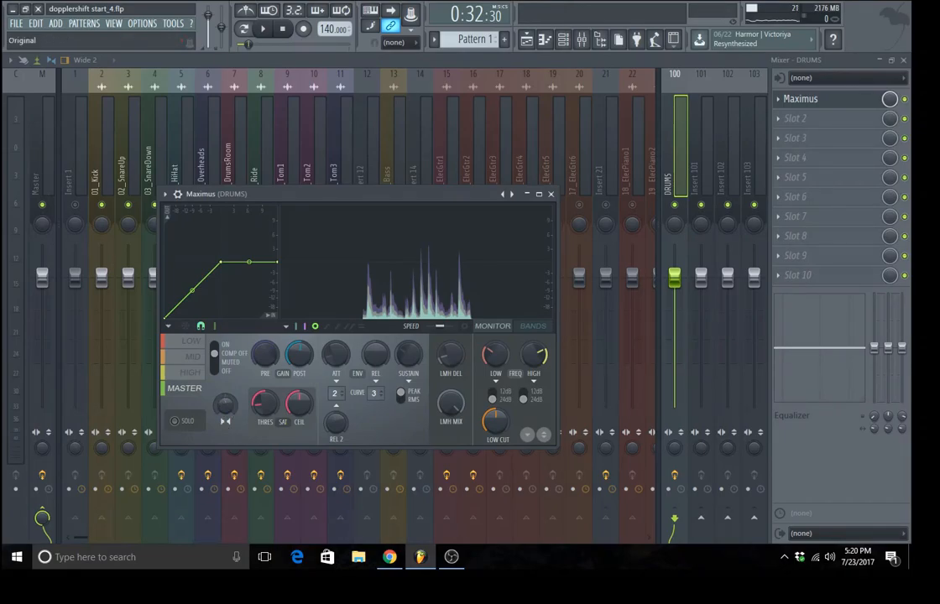
{"action": "left_click", "coordinate": [196, 346]}
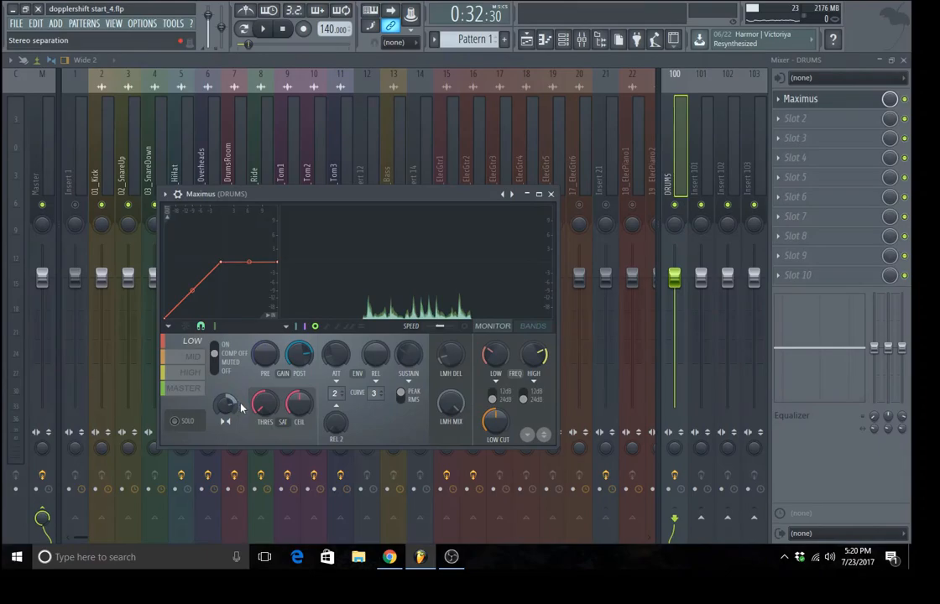
{"action": "left_click", "coordinate": [195, 358]}
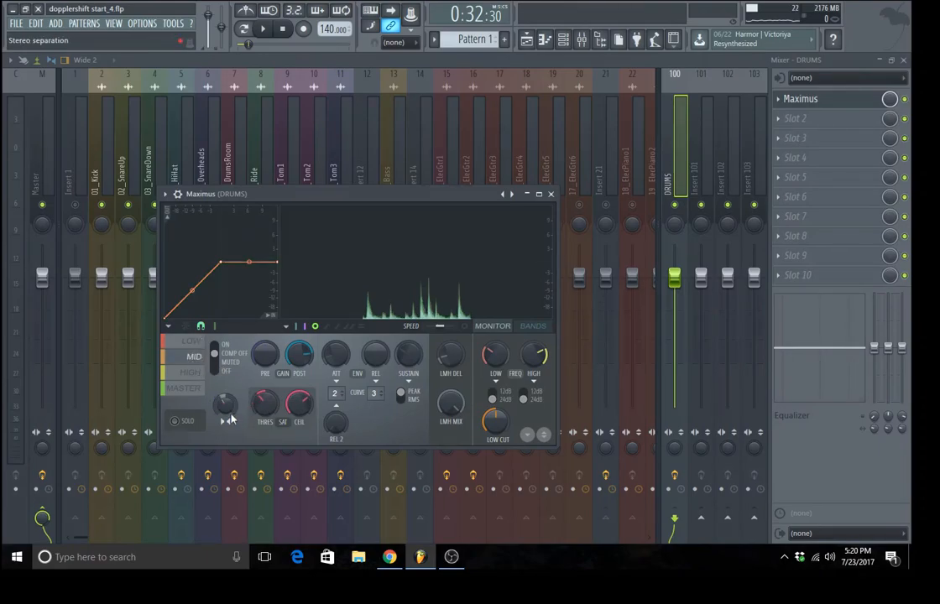
{"action": "left_click", "coordinate": [192, 373]}
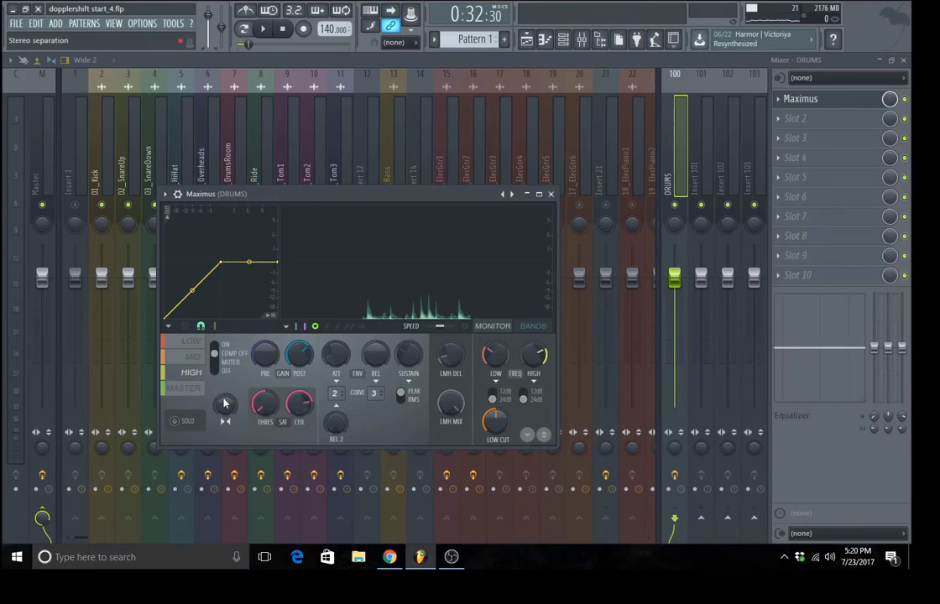
{"action": "left_click", "coordinate": [185, 387]}
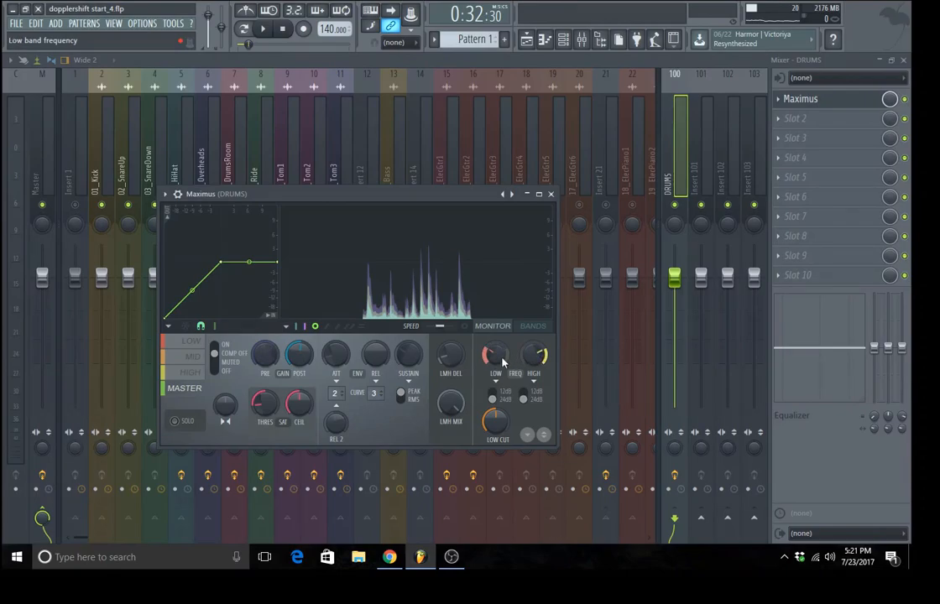
Step: Switch the Maximus display to the frequency bands and try adjusting the low band's crossover frequency
{"action": "left_click_drag", "start_coordinate": [502, 362], "coordinate": [534, 359]}
{"action": "left_click", "coordinate": [532, 326]}
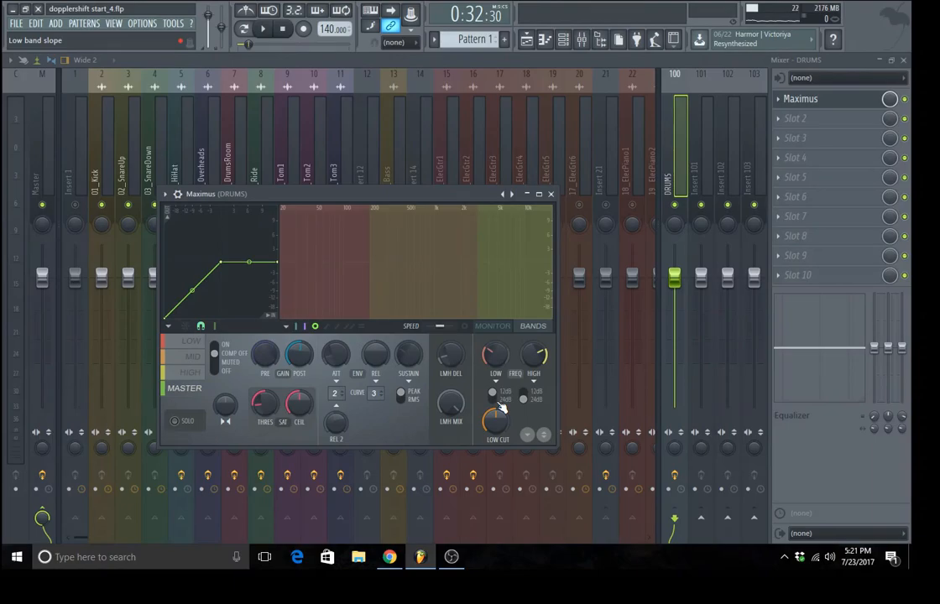
{"action": "left_click_drag", "start_coordinate": [495, 370], "coordinate": [495, 375]}
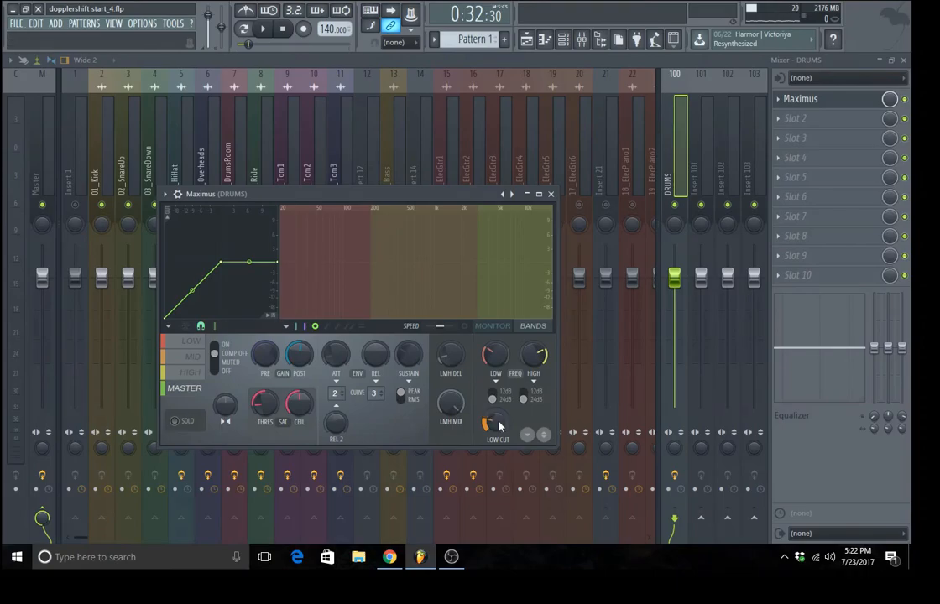
{"action": "left_click", "coordinate": [546, 437]}
{"action": "left_click", "coordinate": [545, 436]}
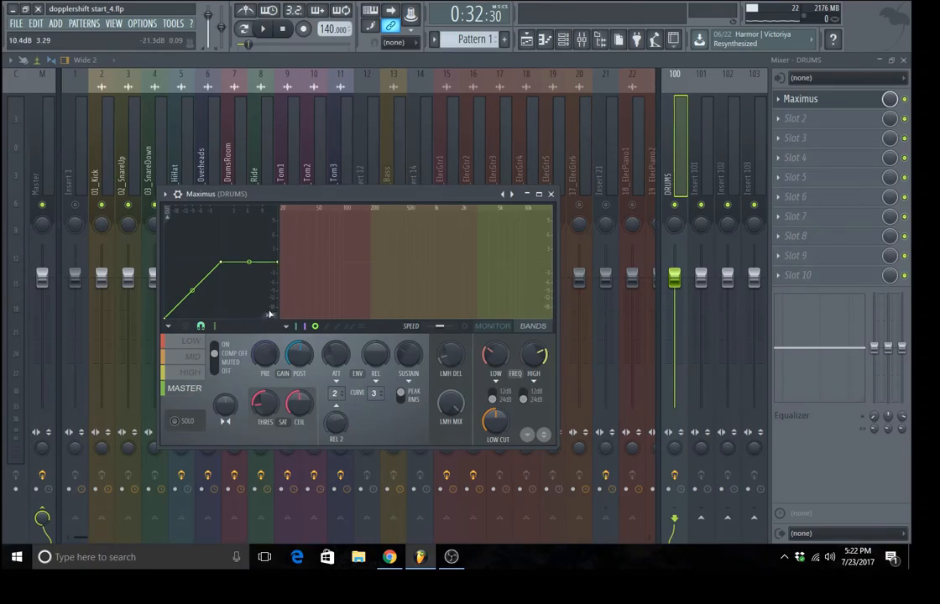
Step: Look through the envelope options of Maximus and try the toggle beside the display speed on and off during a short playback
{"action": "left_click", "coordinate": [170, 326]}
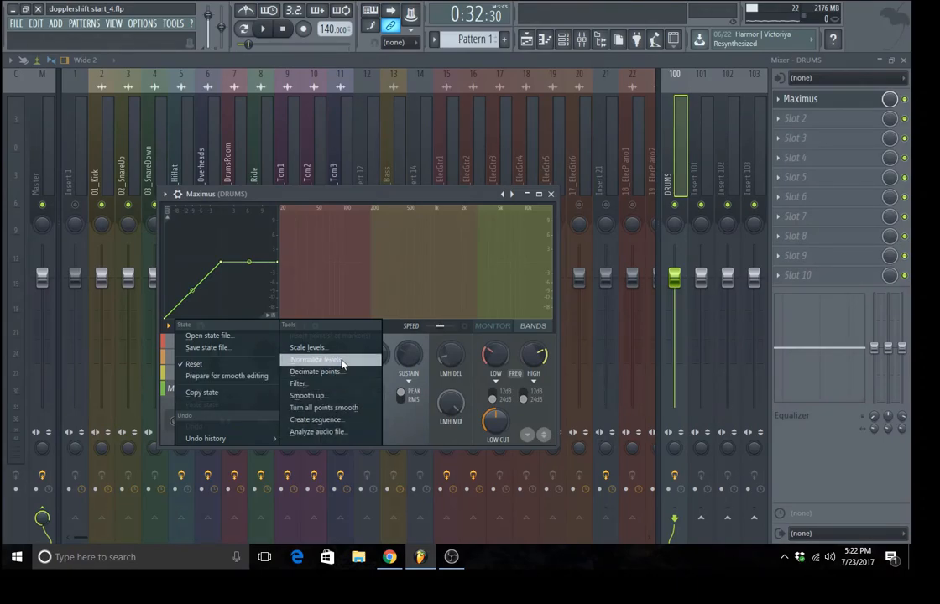
{"action": "left_click", "coordinate": [403, 330]}
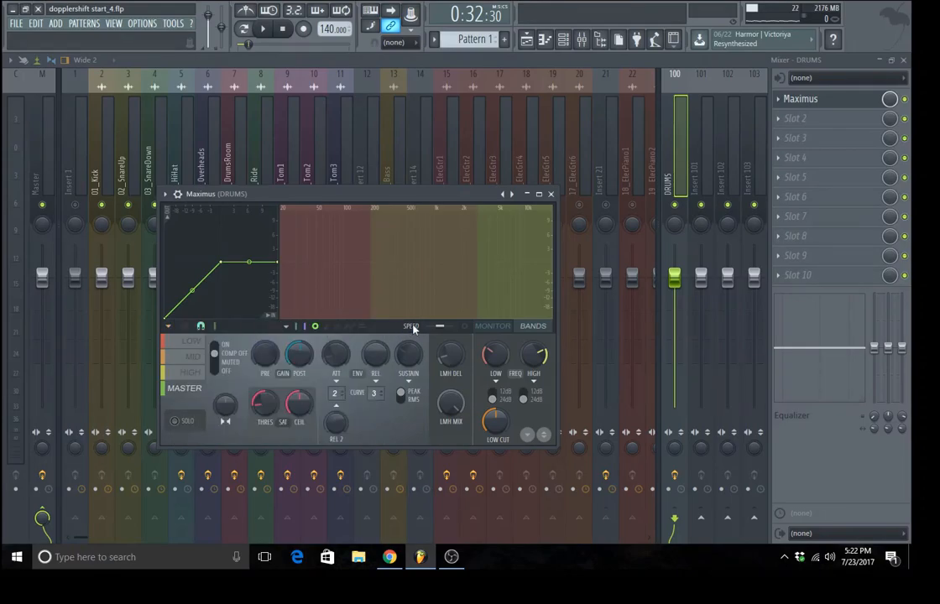
{"action": "left_click", "coordinate": [470, 326]}
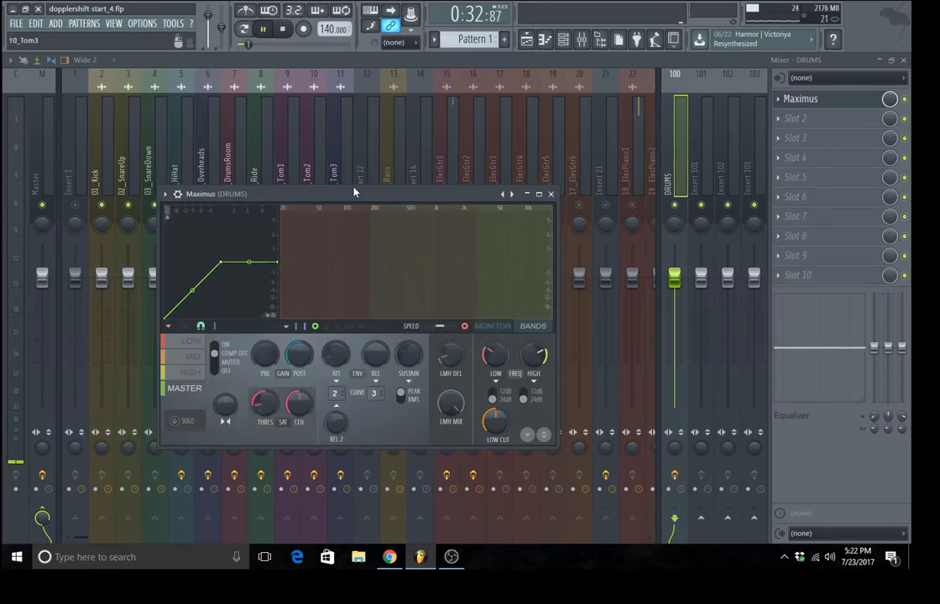
{"action": "key", "text": "space"}
{"action": "left_click", "coordinate": [469, 328]}
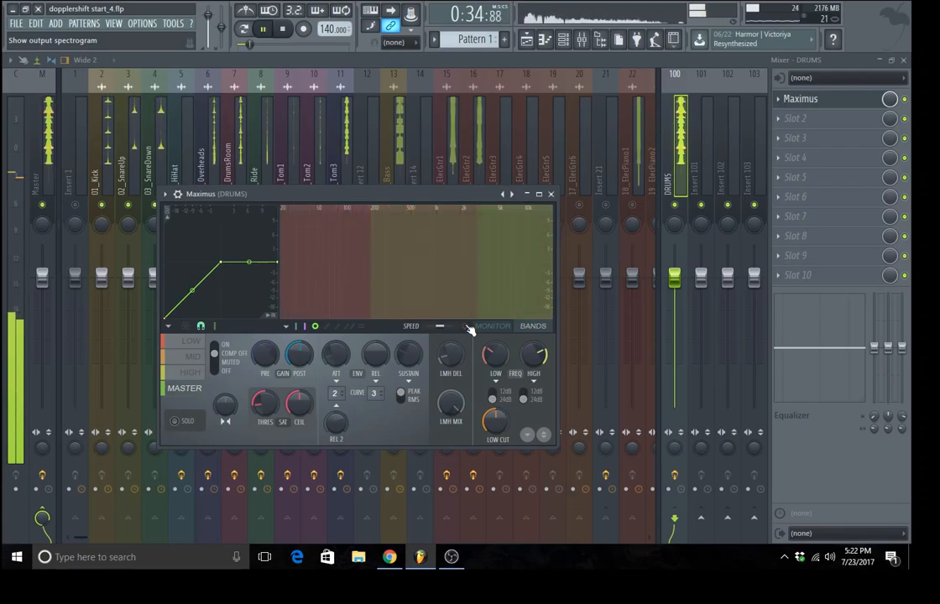
{"action": "key", "text": "space"}
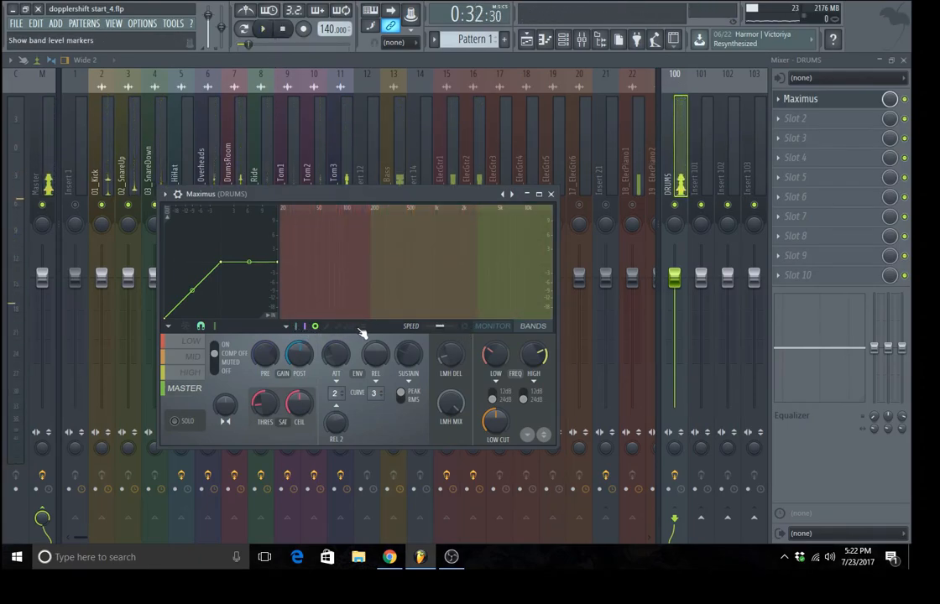
Step: Play the song from about 0:32 and switch the Maximus display to the monitor view
{"action": "left_click", "coordinate": [266, 30]}
{"action": "left_click", "coordinate": [272, 12]}
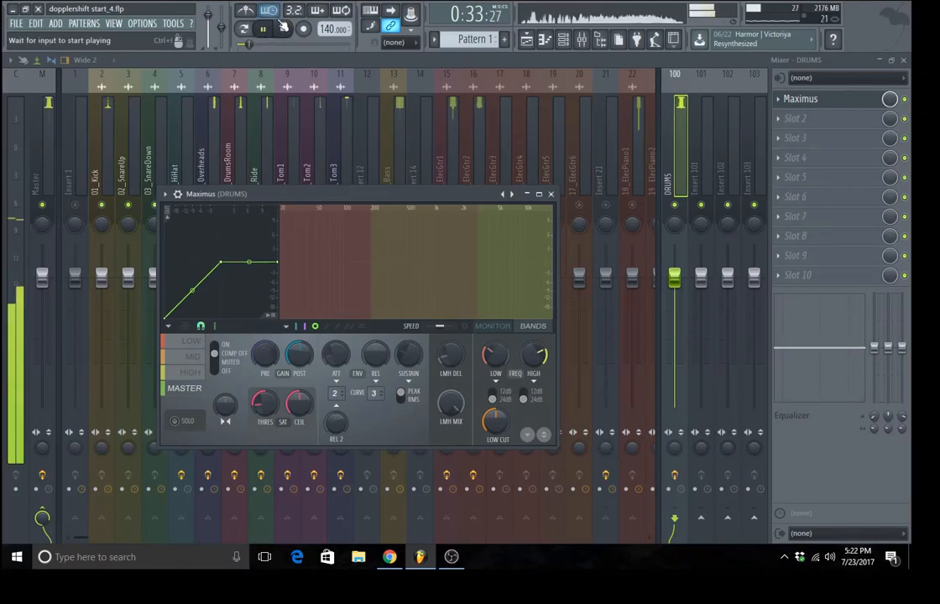
{"action": "key", "text": "space"}
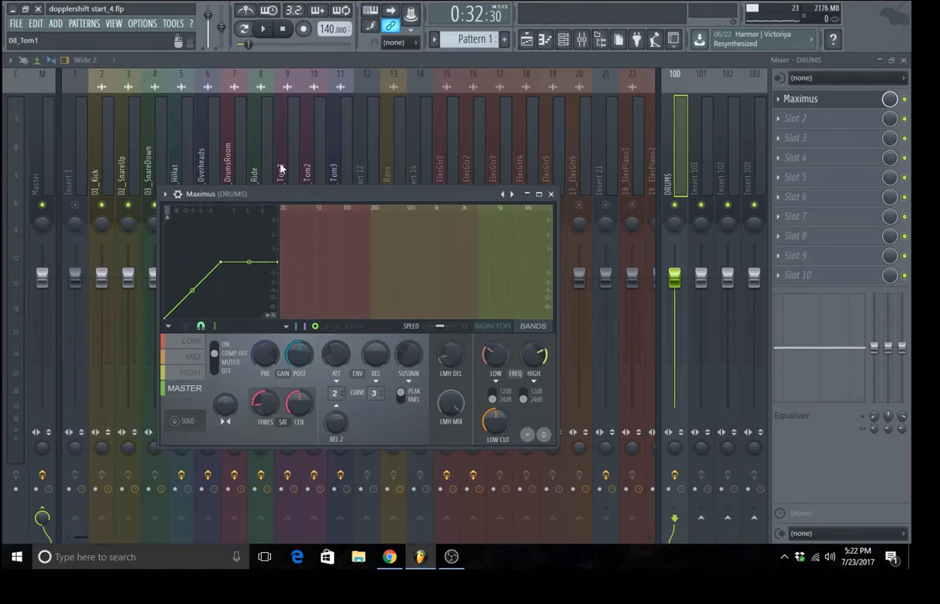
{"action": "key", "text": "space"}
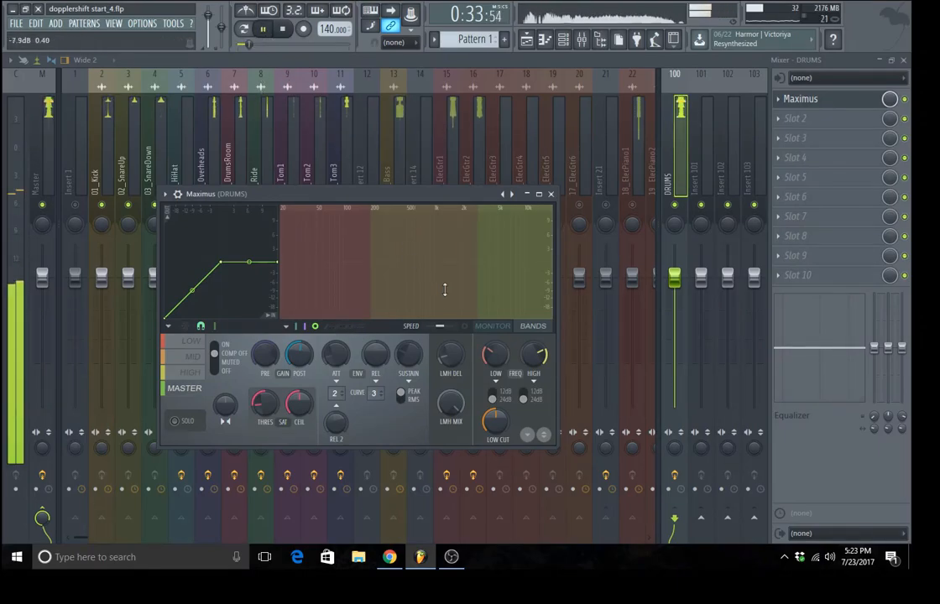
{"action": "left_click", "coordinate": [481, 328]}
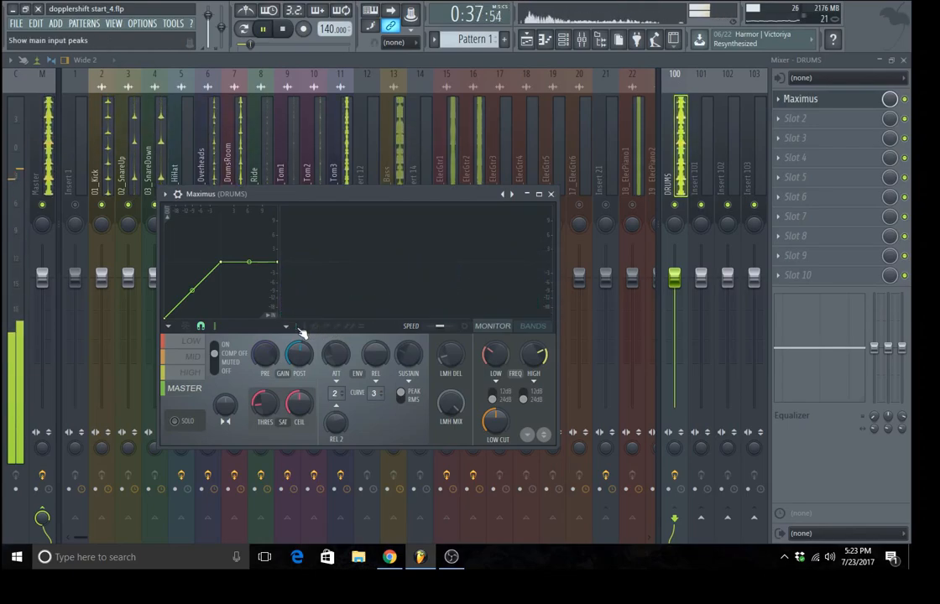
Step: Try the monitor's display options, including the main input, band input and output peaks, band analysis envelope and all gain envelopes
{"action": "left_click", "coordinate": [361, 327]}
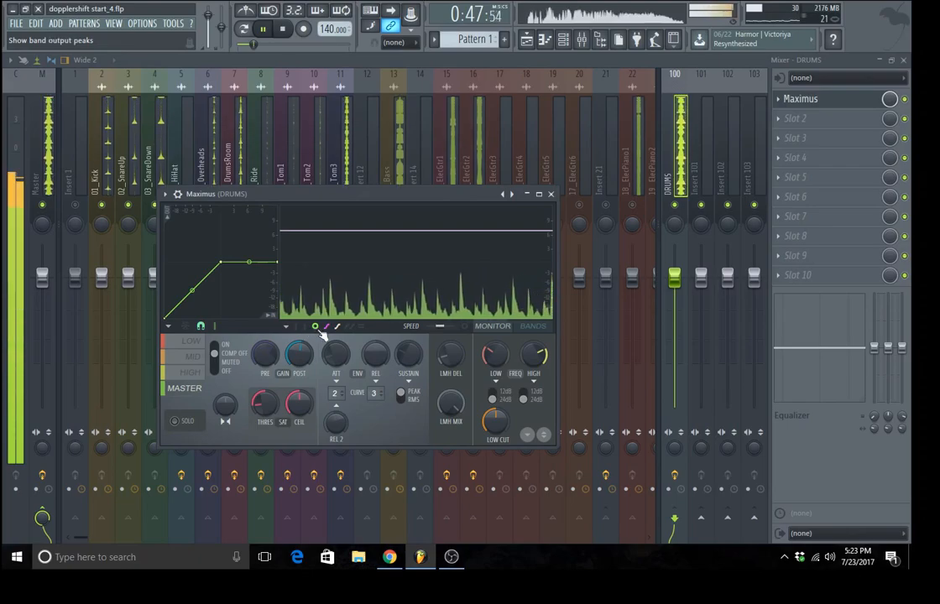
{"action": "left_click", "coordinate": [340, 332]}
{"action": "left_click", "coordinate": [305, 330]}
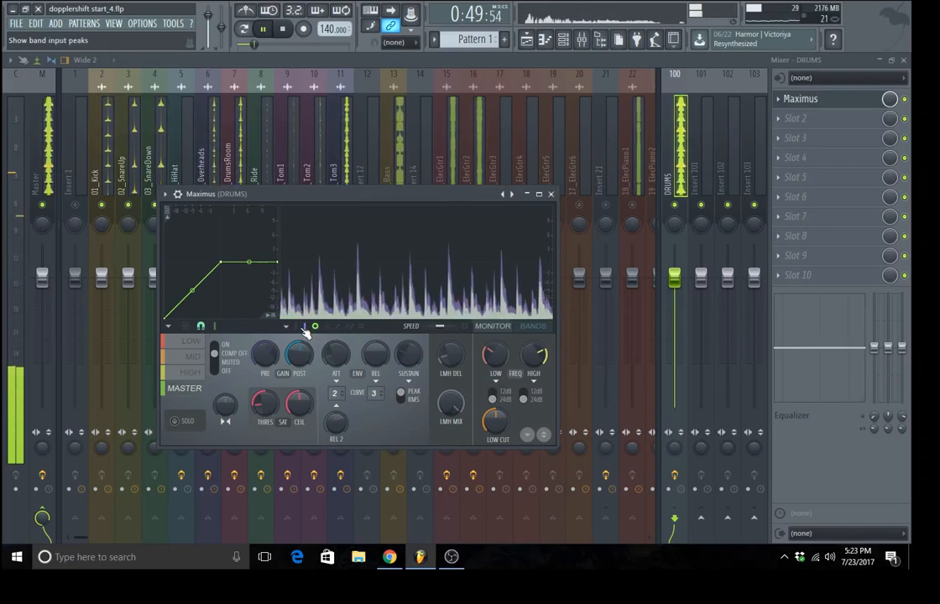
{"action": "left_click", "coordinate": [301, 329]}
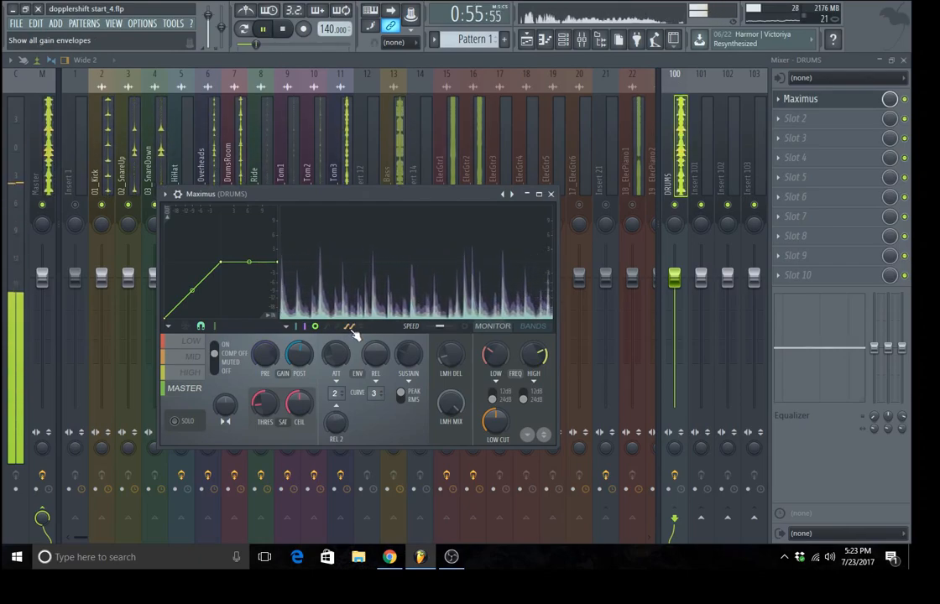
{"action": "left_click", "coordinate": [339, 329]}
{"action": "left_click", "coordinate": [369, 331]}
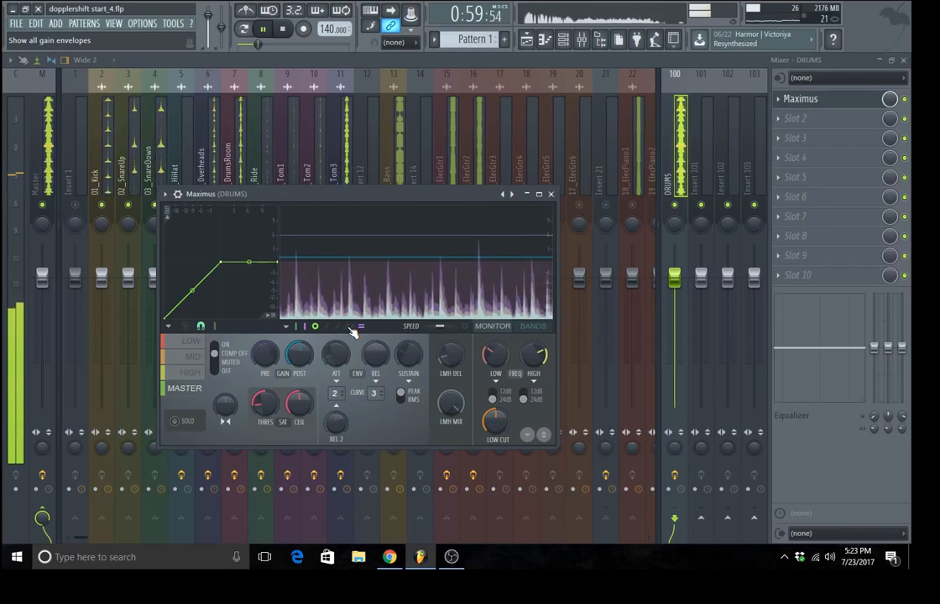
{"action": "left_click", "coordinate": [334, 330]}
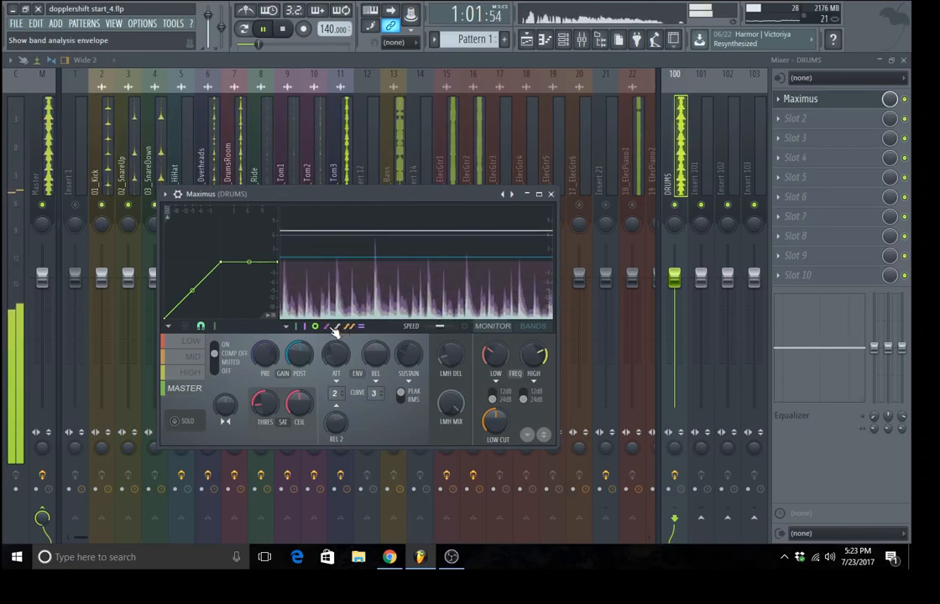
Step: Try master mid mode with the mid band selected, then turn the mode off again
{"action": "left_click", "coordinate": [286, 326]}
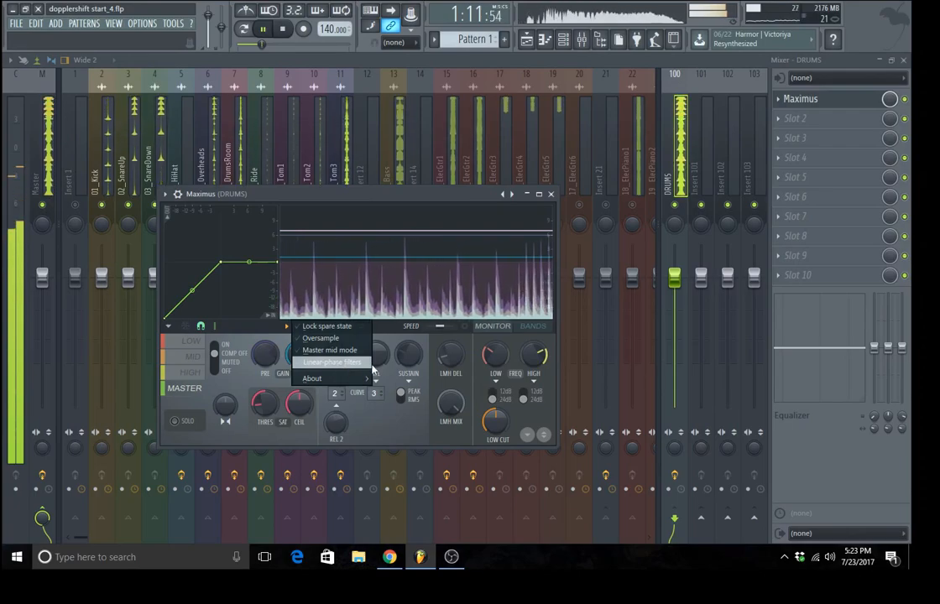
{"action": "left_click", "coordinate": [325, 351]}
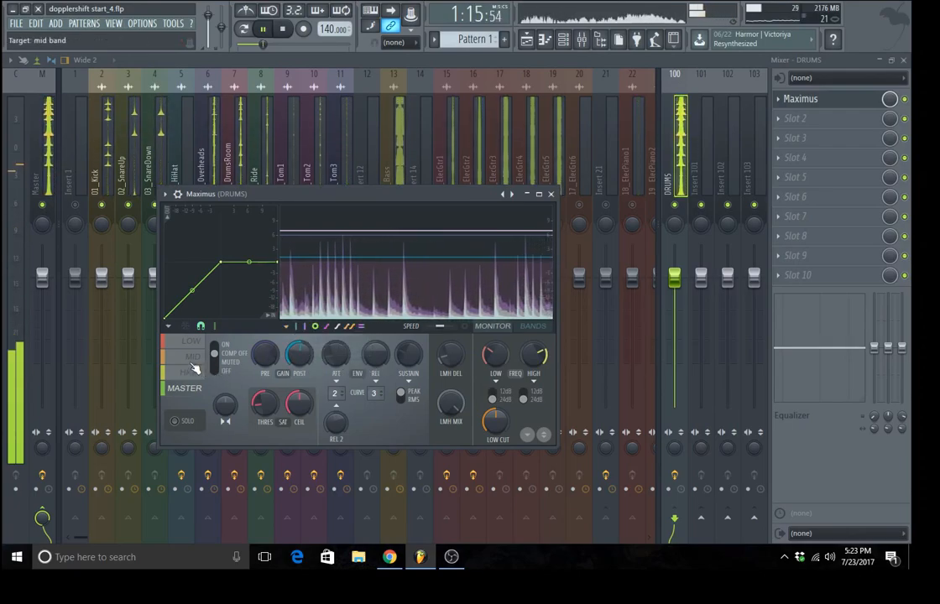
{"action": "left_click", "coordinate": [192, 359]}
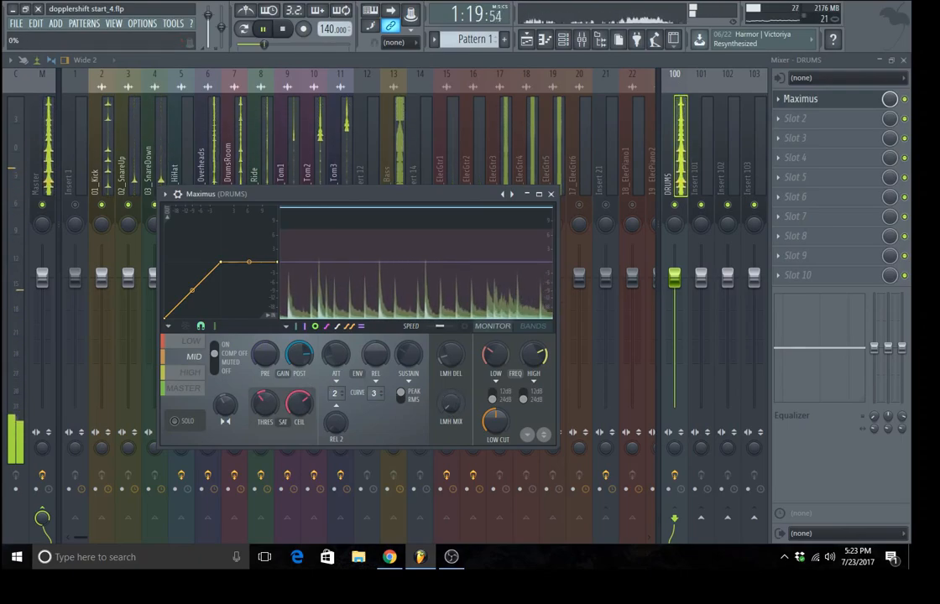
{"action": "left_click", "coordinate": [286, 325]}
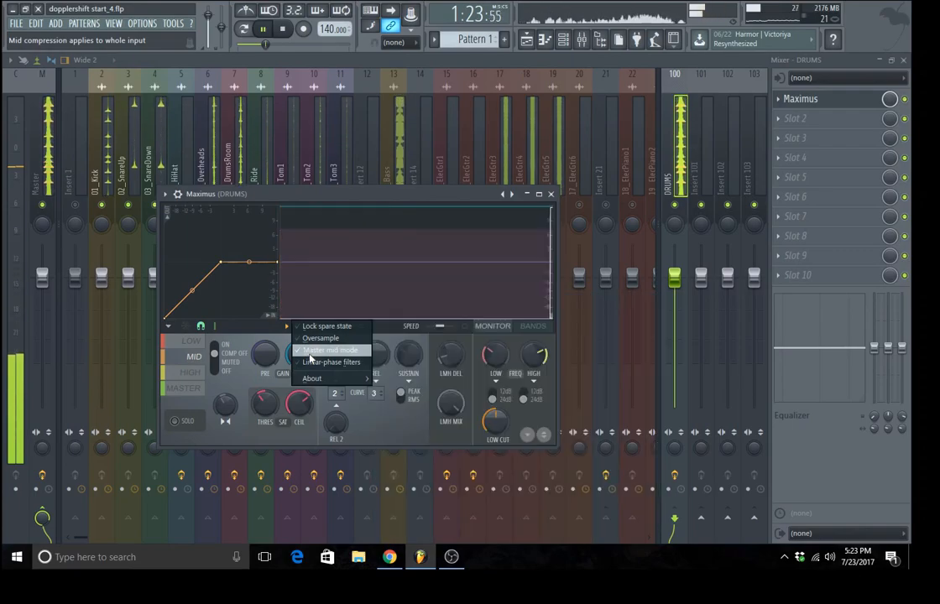
{"action": "left_click", "coordinate": [310, 358]}
Step: Look at the Maximus About information and toggle linear-phase filters in its options
{"action": "left_click", "coordinate": [288, 327]}
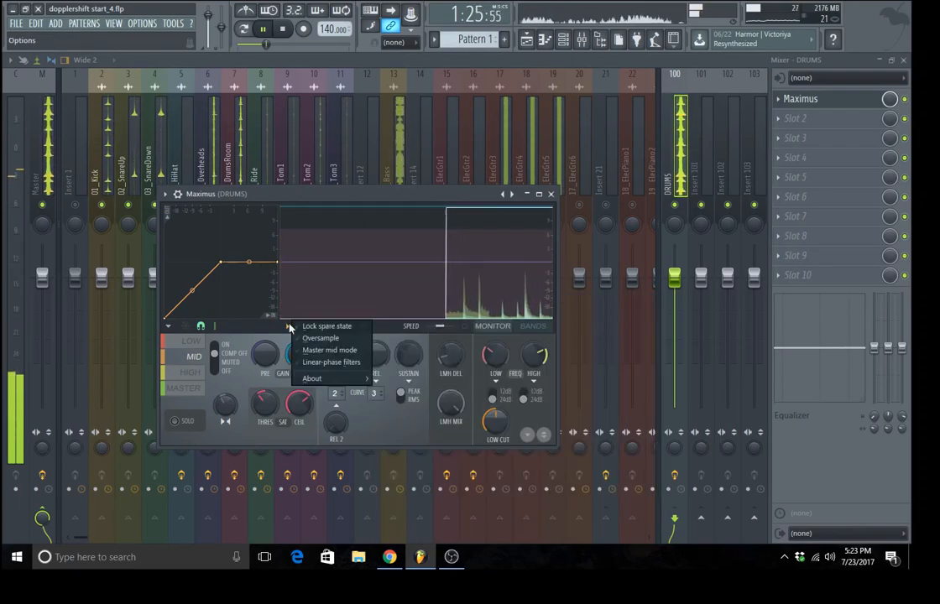
{"action": "mouse_move", "coordinate": [316, 380]}
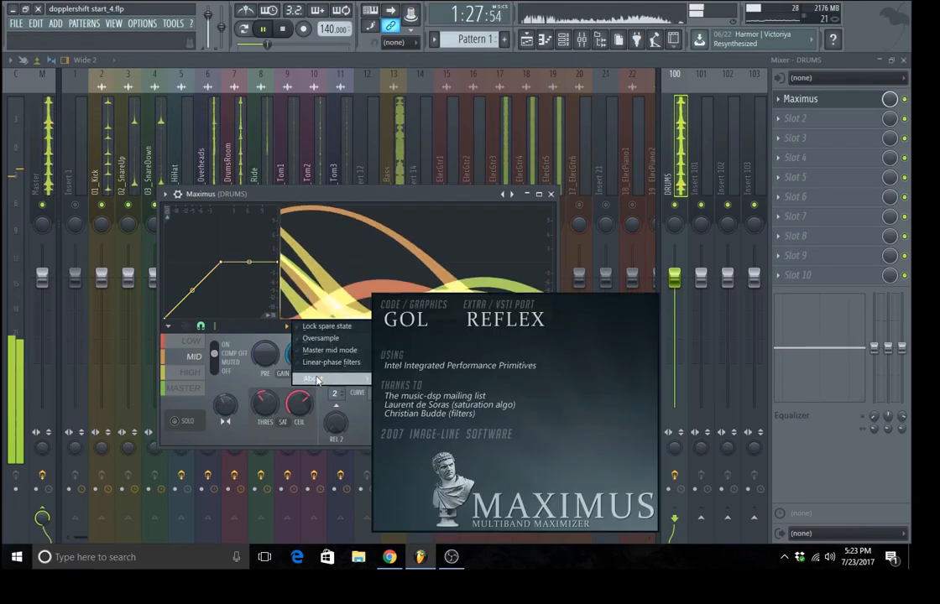
{"action": "left_click", "coordinate": [322, 362]}
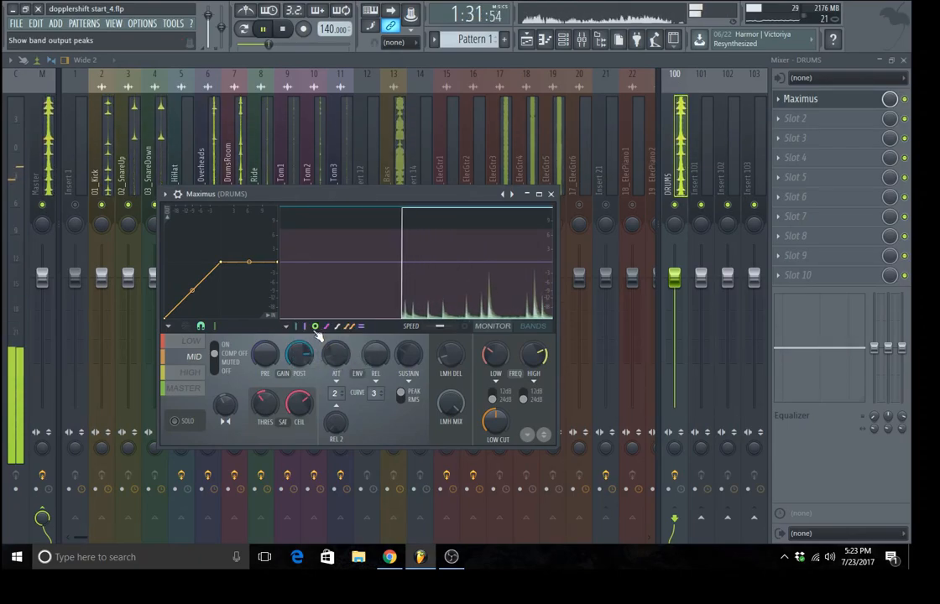
Step: Load the "Punchy drums 5" preset in Maximus and toggle its linear-phase filters option
{"action": "right_click", "coordinate": [511, 194]}
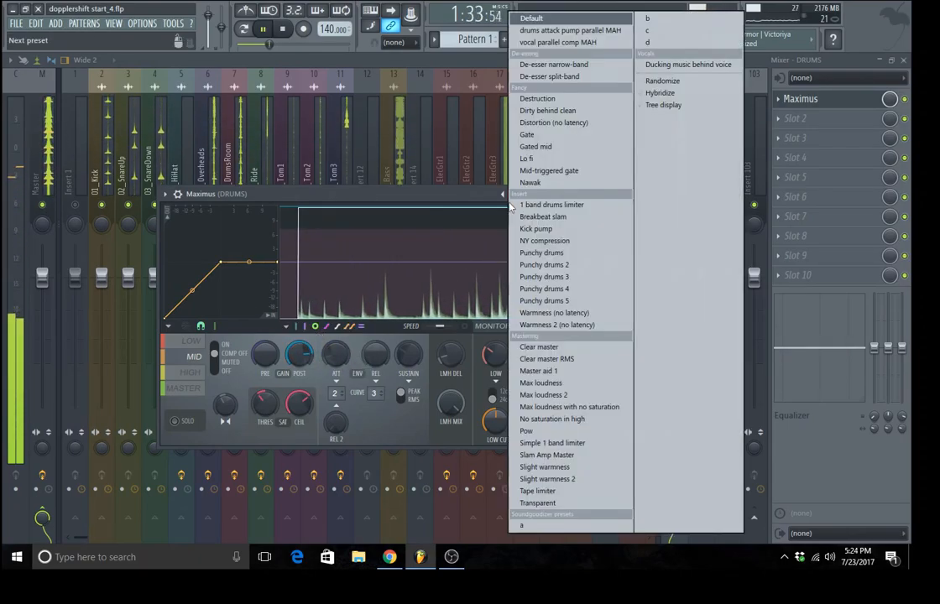
{"action": "left_click", "coordinate": [546, 301]}
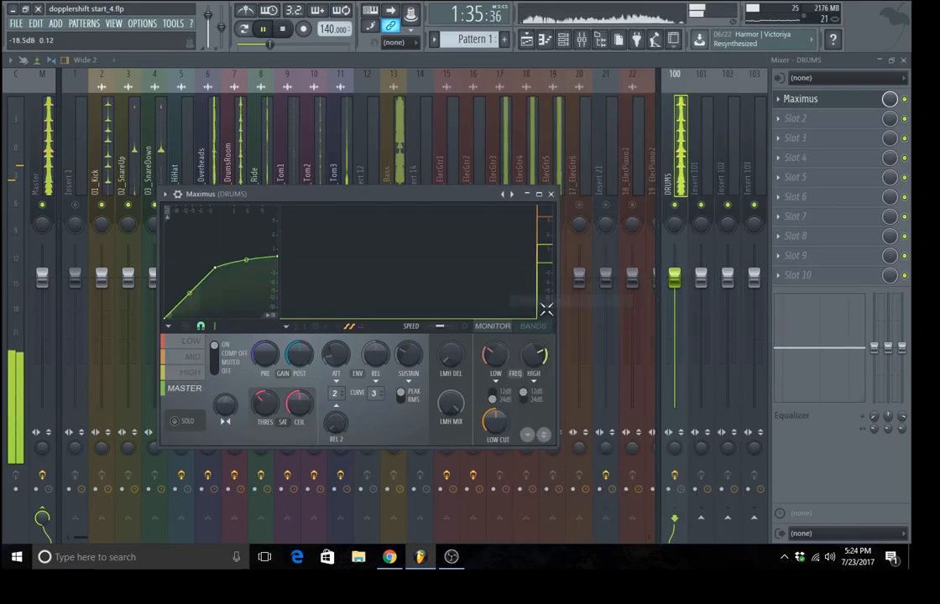
{"action": "left_click", "coordinate": [286, 327]}
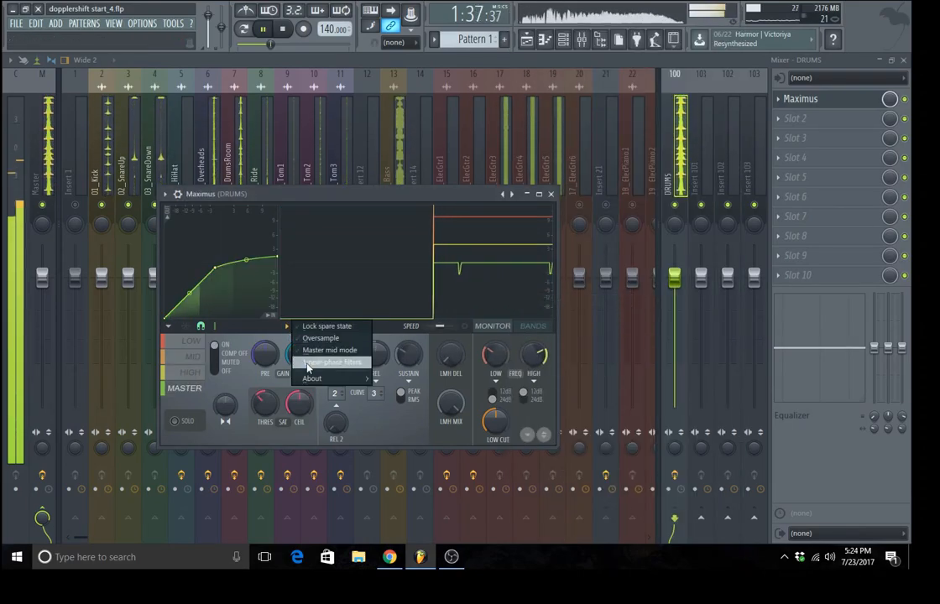
{"action": "left_click", "coordinate": [310, 366]}
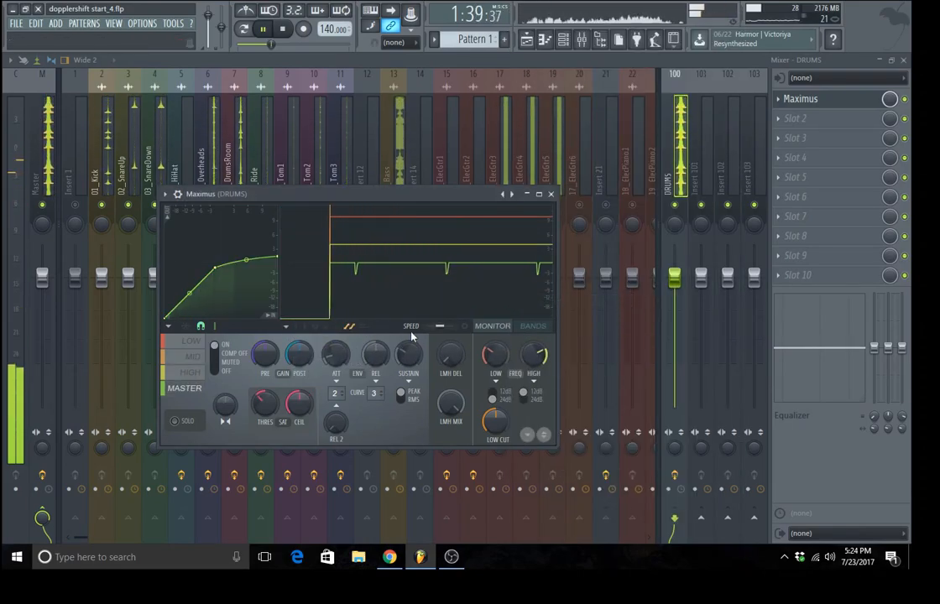
Step: Return Maximus to the monitor display after checking the bands view, then close its window and stop the song
{"action": "left_click", "coordinate": [531, 327]}
{"action": "left_click", "coordinate": [499, 329]}
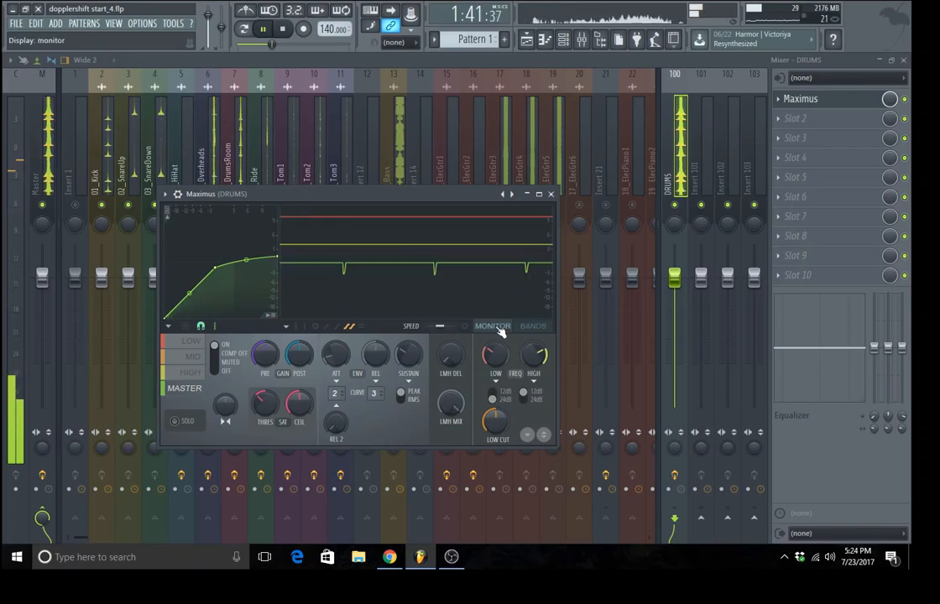
{"action": "left_click", "coordinate": [551, 193]}
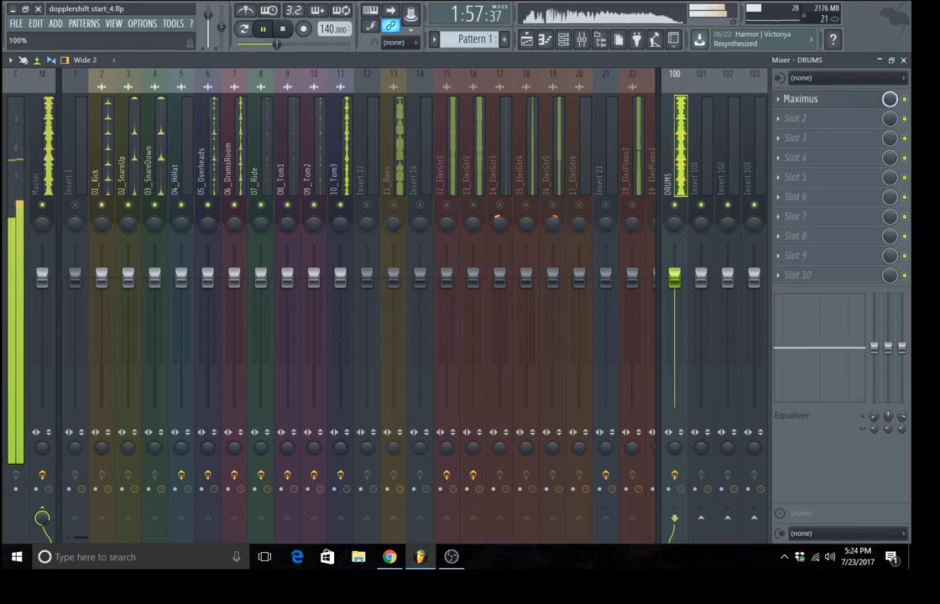
{"action": "left_click", "coordinate": [283, 34]}
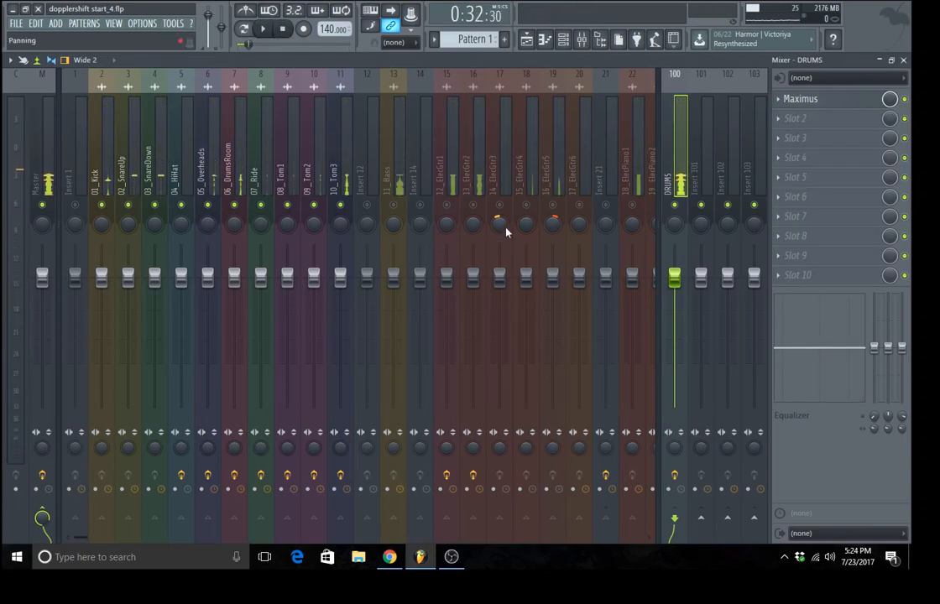
Step: Close FL Studio without saving the changes to "dopplershift start_4.flp" and switch to OBS
{"action": "left_click", "coordinate": [38, 9]}
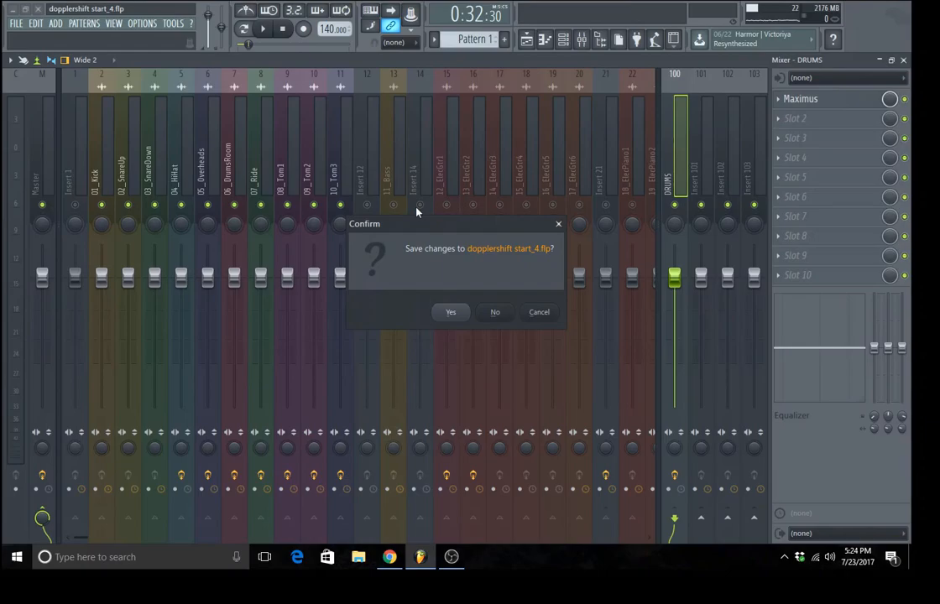
{"action": "left_click", "coordinate": [492, 312]}
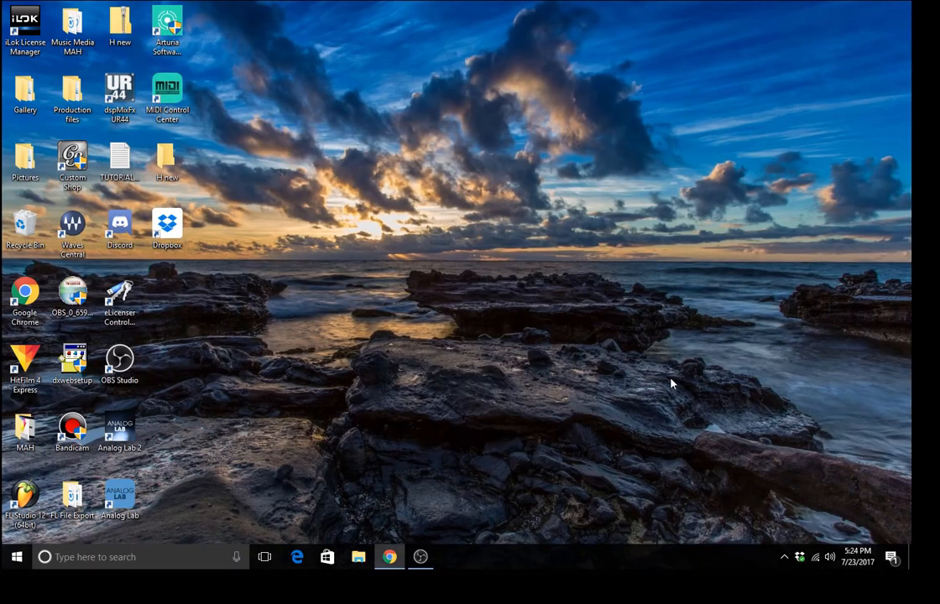
{"action": "left_click", "coordinate": [422, 557]}
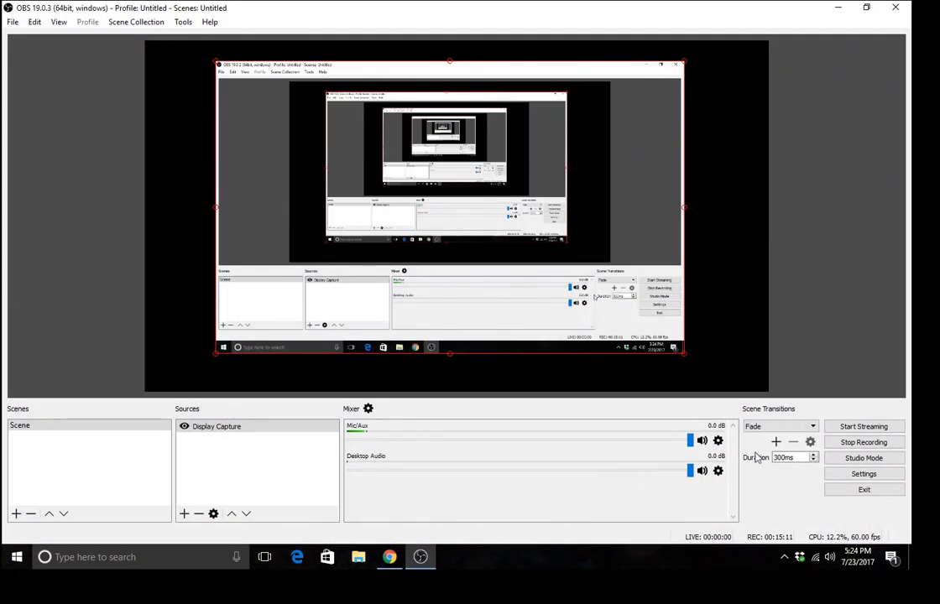